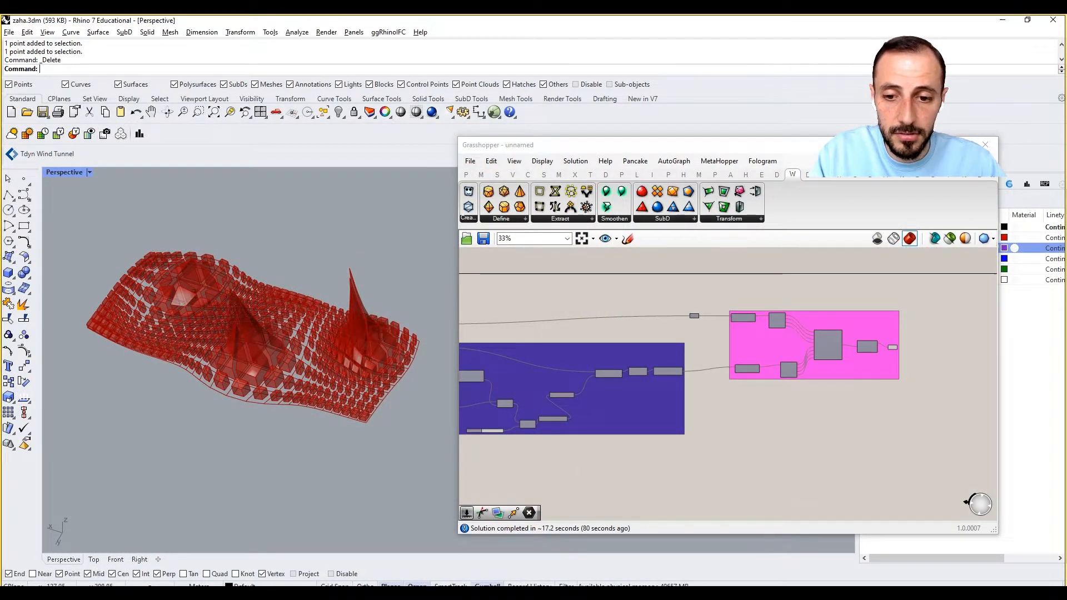
Load the definition wb-0.9.0.1-yak-and-mac-install-def.gh from the 11- folder into Grasshopper.
{"action": "mouse_move", "coordinate": [311, 596]}
{"action": "left_click", "coordinate": [426, 571]}
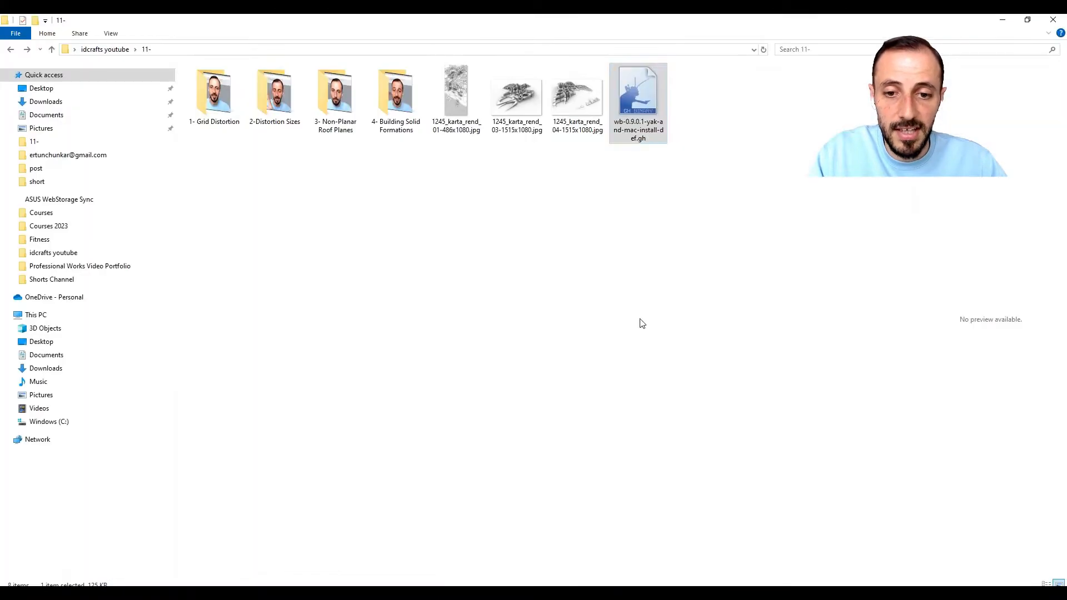
{"action": "left_click_drag", "start_coordinate": [645, 113], "coordinate": [803, 444]}
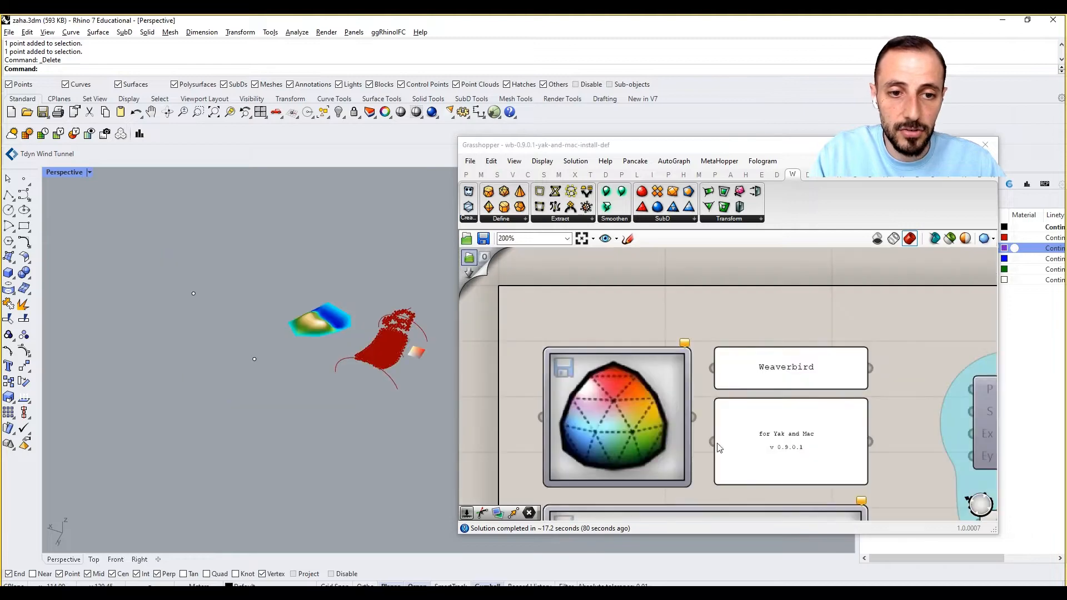
Examine the Weaverbird example definition's component groups and their mesh previews in the Rhino viewport.
{"action": "scroll", "coordinate": [734, 423], "scroll_direction": "down", "scroll_amount": 5}
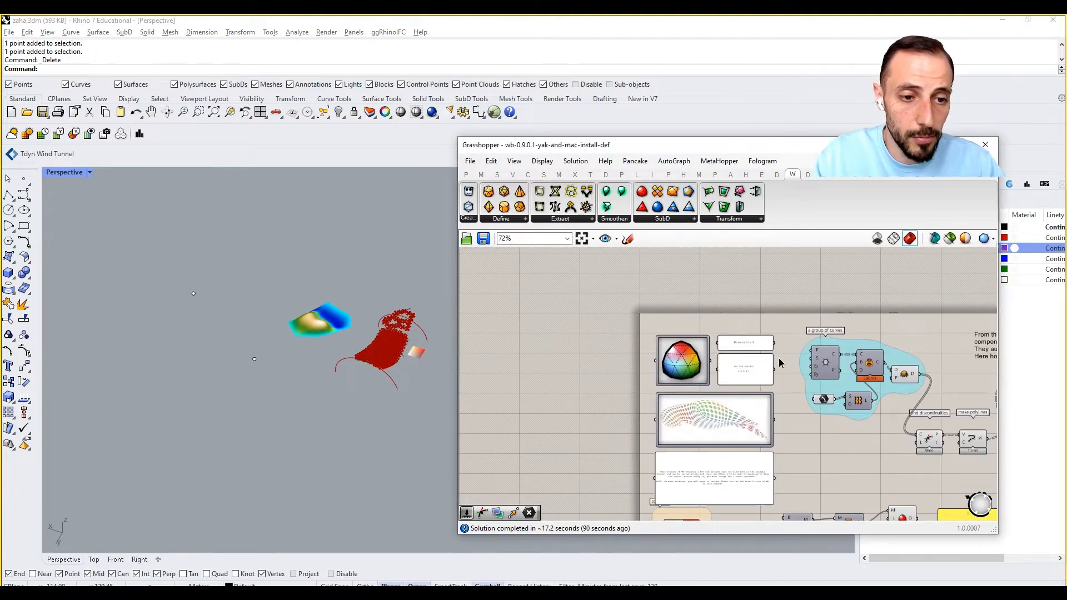
{"action": "scroll", "coordinate": [781, 363], "scroll_direction": "down", "scroll_amount": 3}
{"action": "scroll", "coordinate": [822, 307], "scroll_direction": "up", "scroll_amount": 5}
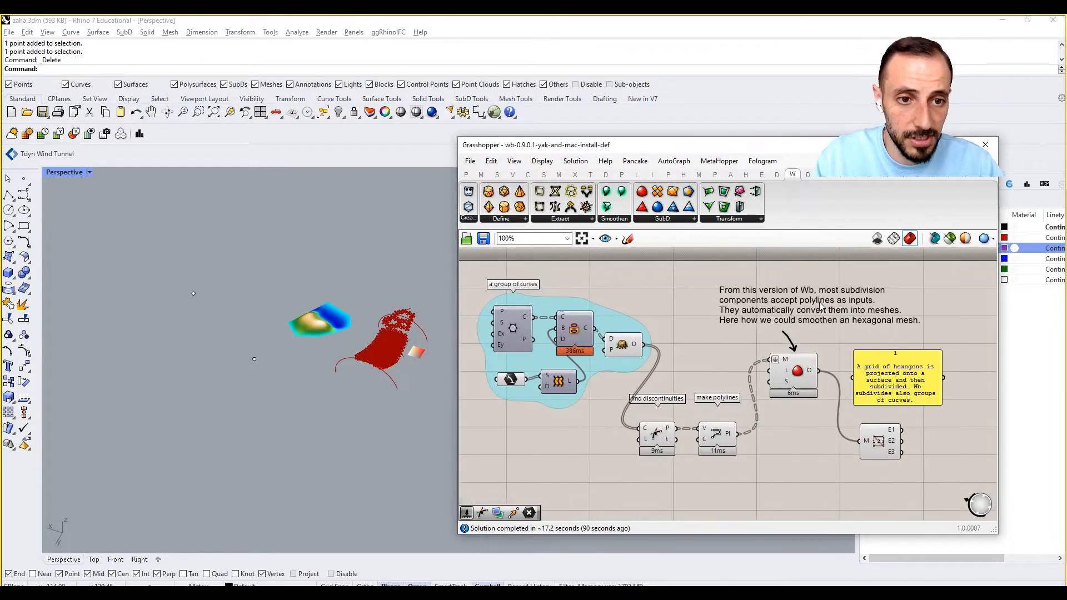
{"action": "scroll", "coordinate": [821, 306], "scroll_direction": "down", "scroll_amount": 6}
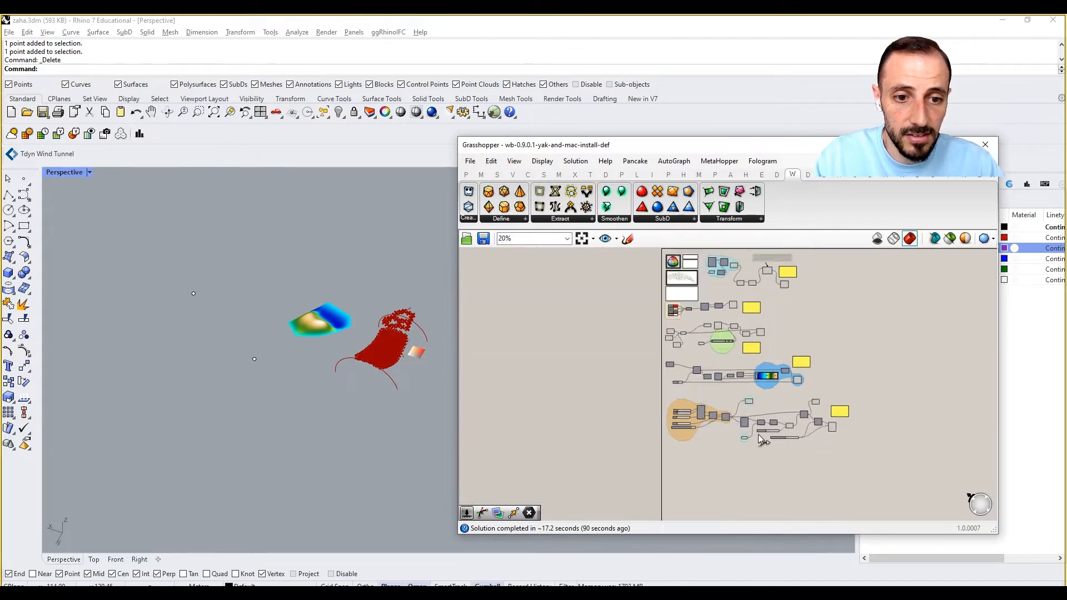
{"action": "scroll", "coordinate": [759, 431], "scroll_direction": "up", "scroll_amount": 4}
{"action": "scroll", "coordinate": [320, 311], "scroll_direction": "up", "scroll_amount": 5}
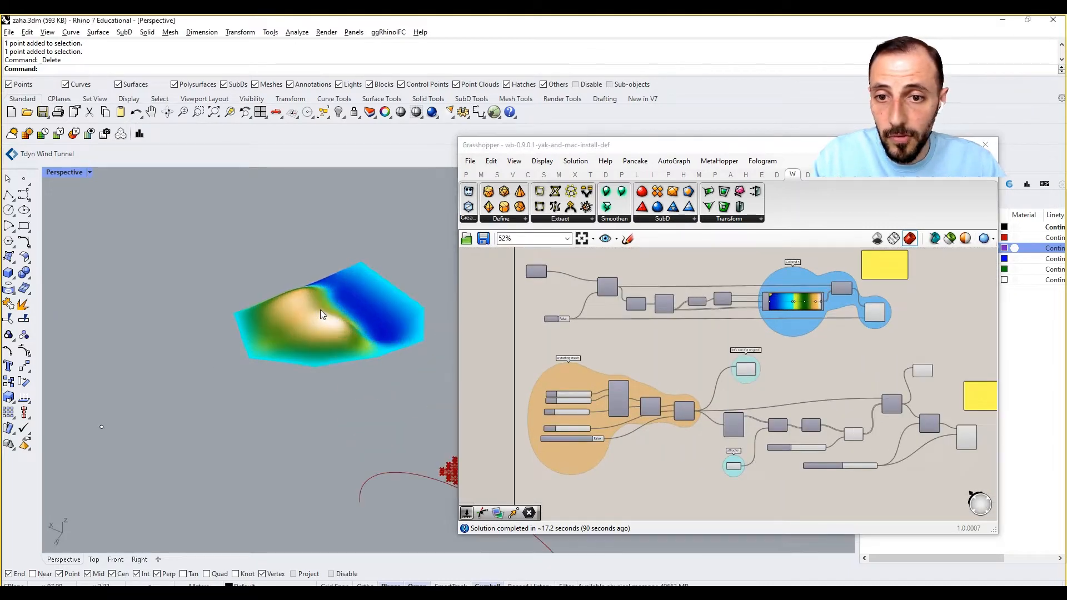
{"action": "scroll", "coordinate": [320, 309], "scroll_direction": "down", "scroll_amount": 5}
{"action": "scroll", "coordinate": [293, 311], "scroll_direction": "up", "scroll_amount": 3}
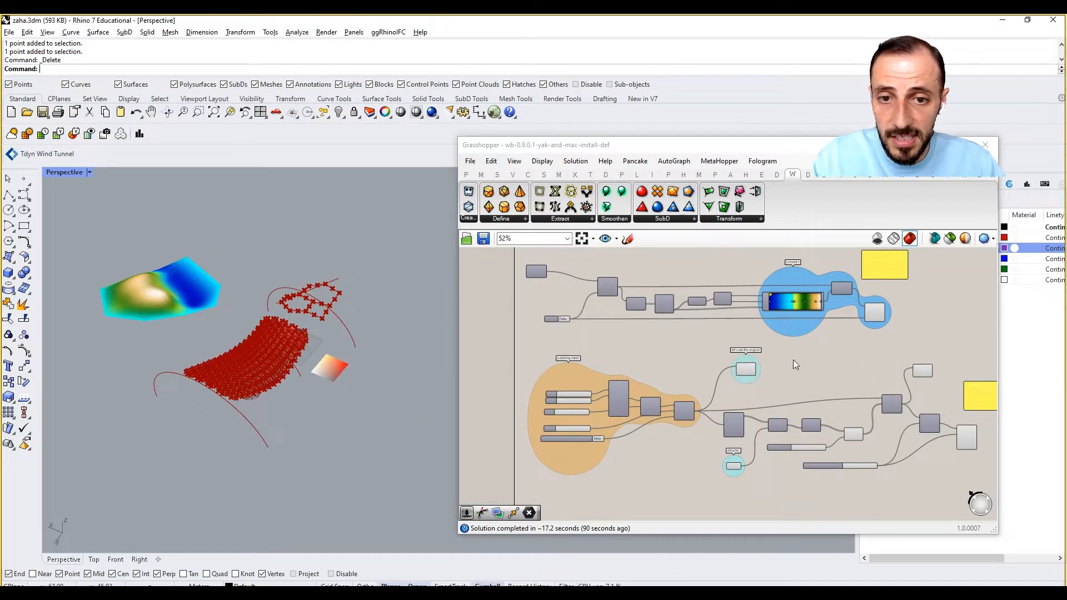
{"action": "scroll", "coordinate": [794, 360], "scroll_direction": "down", "scroll_amount": 3}
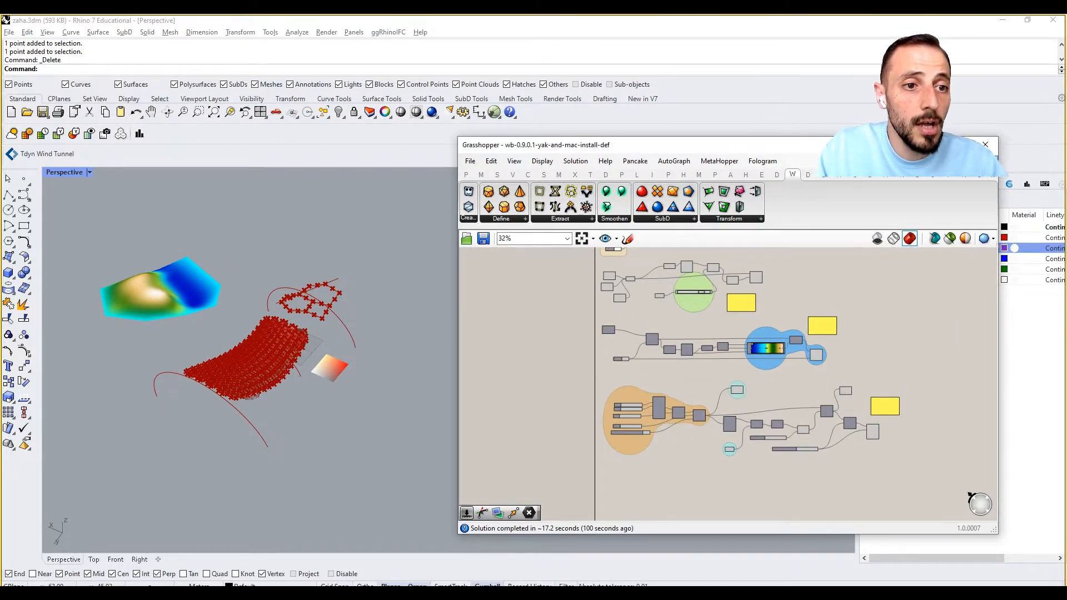
Switch Grasshopper back to the unnamed definition that generates the boxes on the surface.
{"action": "left_click", "coordinate": [945, 161]}
{"action": "left_click", "coordinate": [925, 263]}
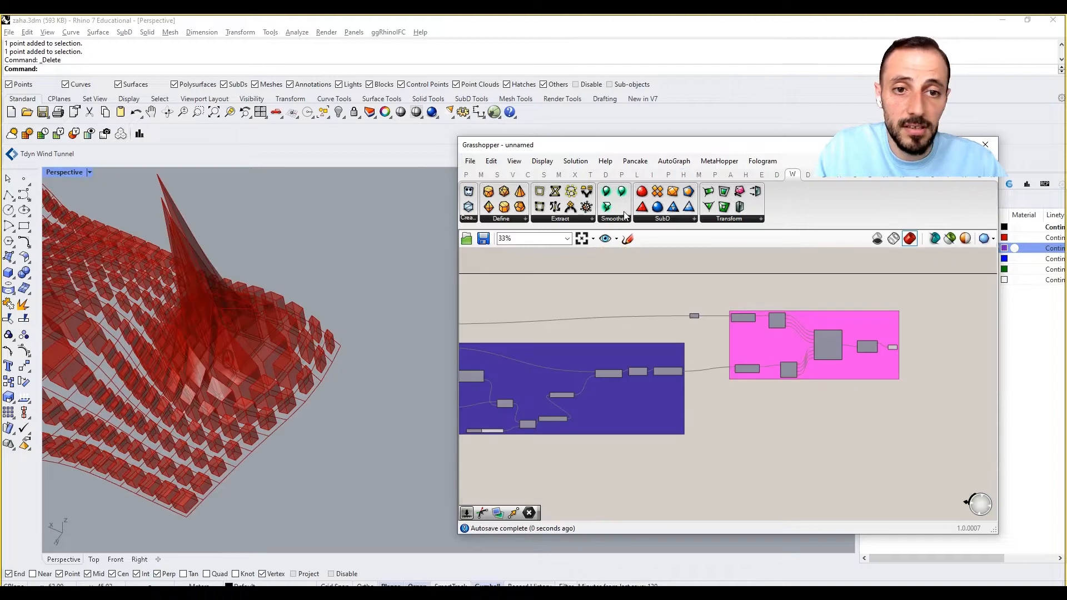
{"action": "right_click_drag", "start_coordinate": [648, 300], "coordinate": [694, 289]}
{"action": "right_click_drag", "start_coordinate": [232, 339], "coordinate": [373, 368]}
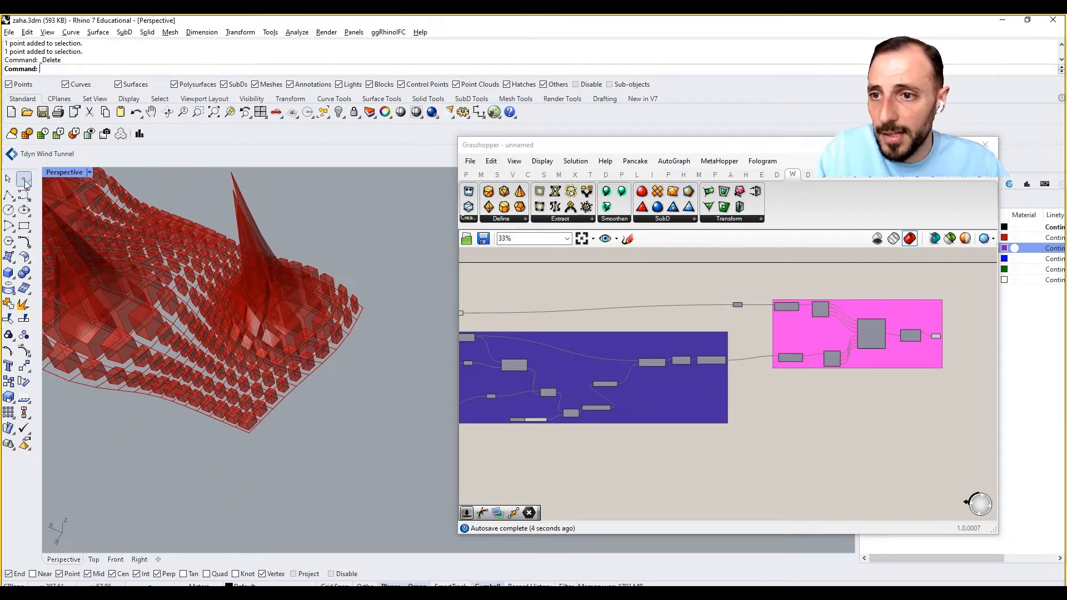
Place a single point in Rhino beside the corner of the box-covered surface and select it.
{"action": "left_click", "coordinate": [24, 182]}
{"action": "left_click", "coordinate": [376, 386]}
{"action": "scroll", "coordinate": [378, 394], "scroll_direction": "up", "scroll_amount": 3}
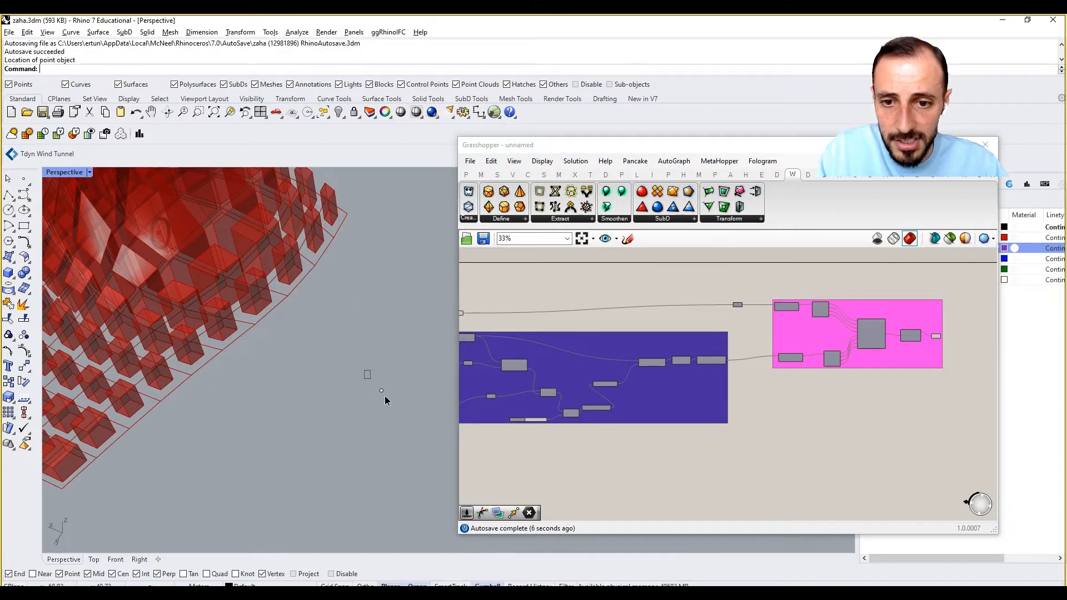
{"action": "left_click", "coordinate": [384, 396]}
Add a Center Box component to the empty canvas area below the purple and pink groups.
{"action": "double_click", "coordinate": [767, 429]}
{"action": "type", "text": "B"}
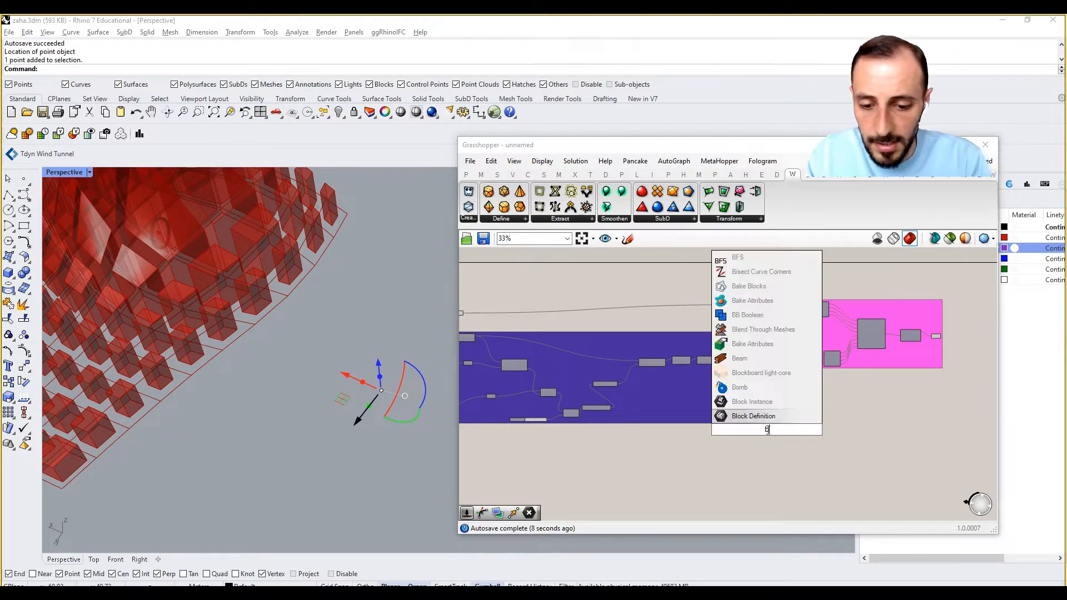
{"action": "key", "text": "BackSpace"}
{"action": "type", "text": "center"}
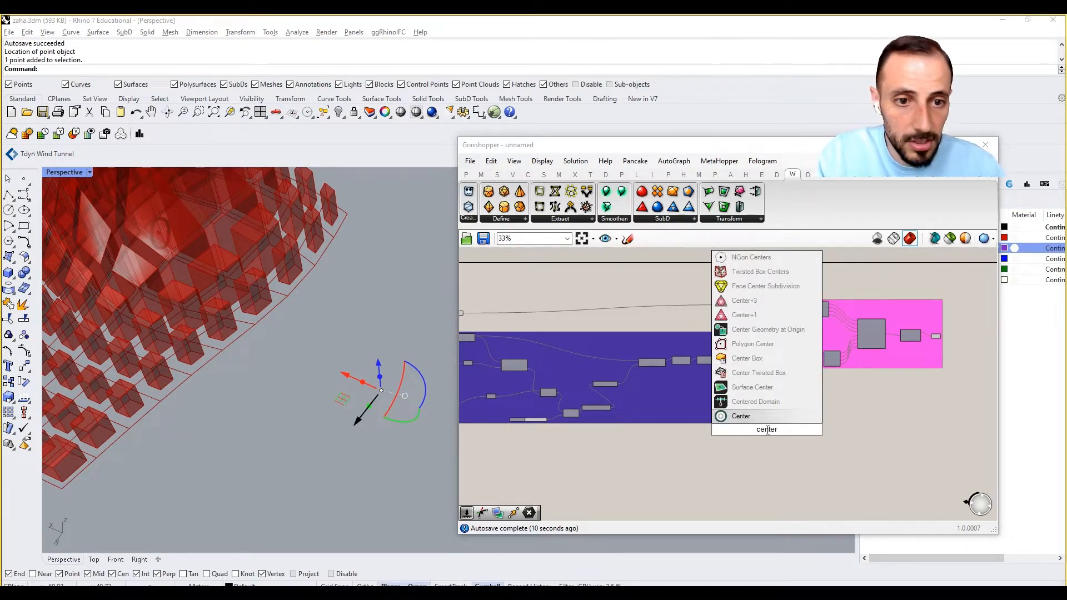
{"action": "key", "text": "Up"}
{"action": "key", "text": "Up"}
{"action": "key", "text": "Up"}
{"action": "key", "text": "Return"}
{"action": "scroll", "coordinate": [770, 433], "scroll_direction": "up", "scroll_amount": 5}
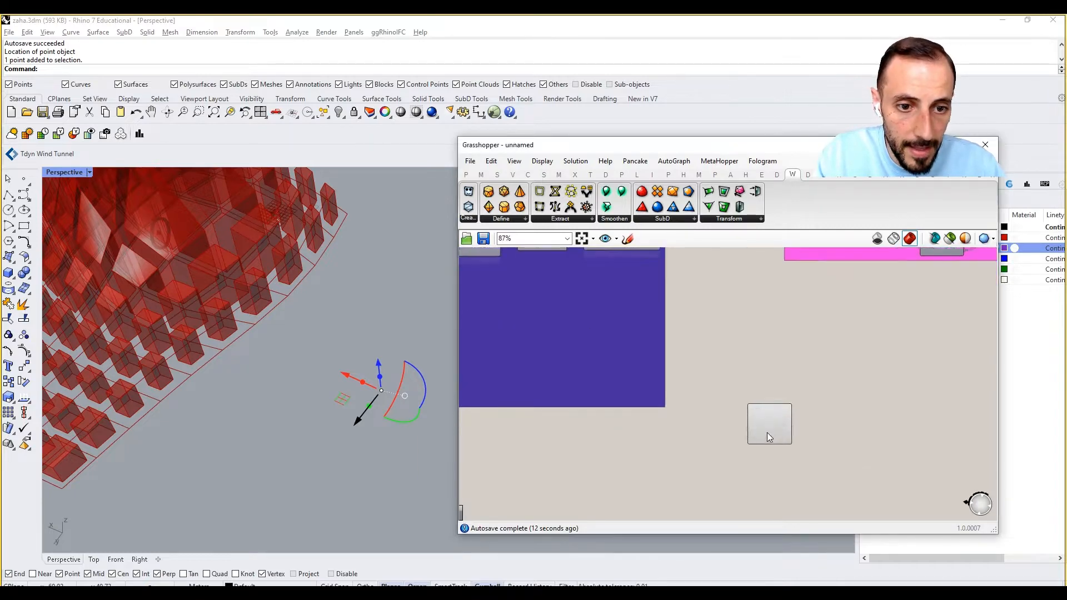
{"action": "scroll", "coordinate": [861, 427], "scroll_direction": "up", "scroll_amount": 3}
Add a Point parameter referencing the selected Rhino point and connect it to the Center Box's Base input.
{"action": "double_click", "coordinate": [691, 387]}
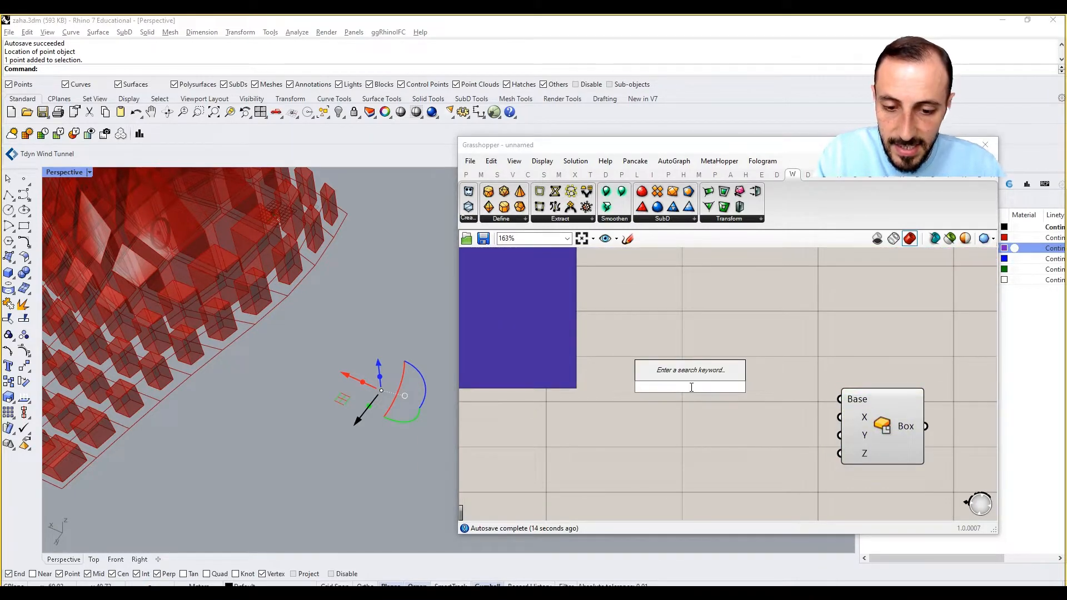
{"action": "type", "text": "point"}
{"action": "key", "text": "Return"}
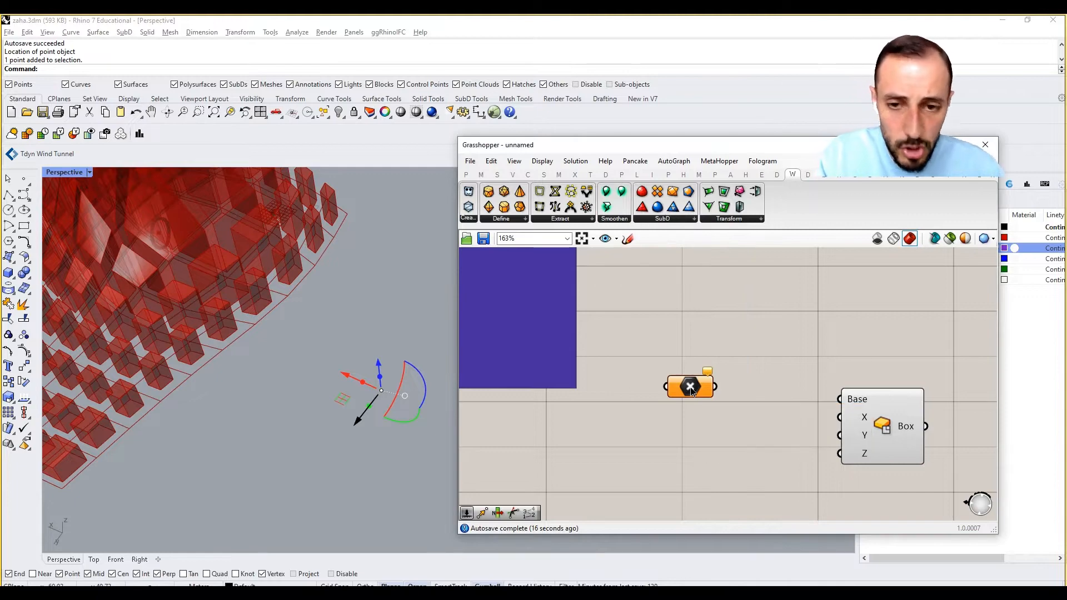
{"action": "right_click", "coordinate": [692, 392]}
{"action": "left_click", "coordinate": [734, 504]}
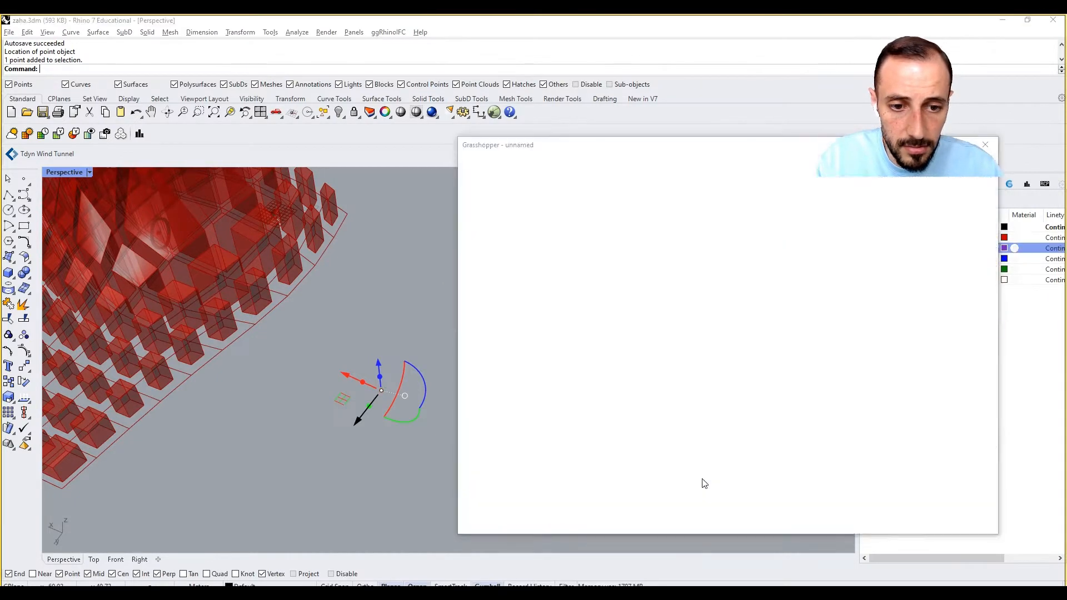
{"action": "left_click_drag", "start_coordinate": [771, 395], "coordinate": [840, 399]}
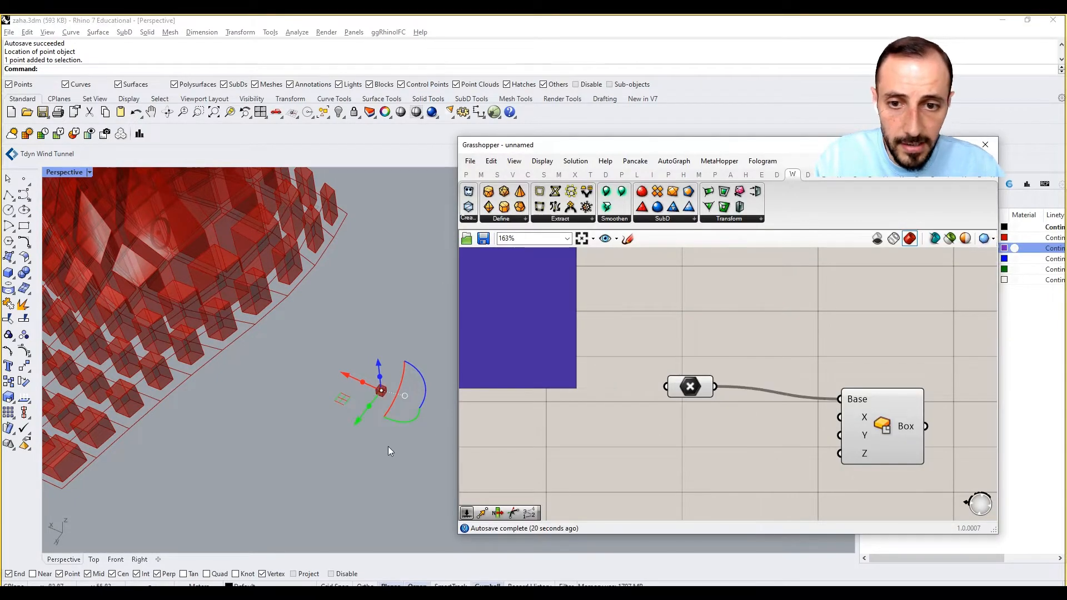
Add a number slider with a maximum of 200, set it to 16, and connect it to the Center Box's X, Y and Z inputs.
{"action": "double_click", "coordinate": [782, 444]}
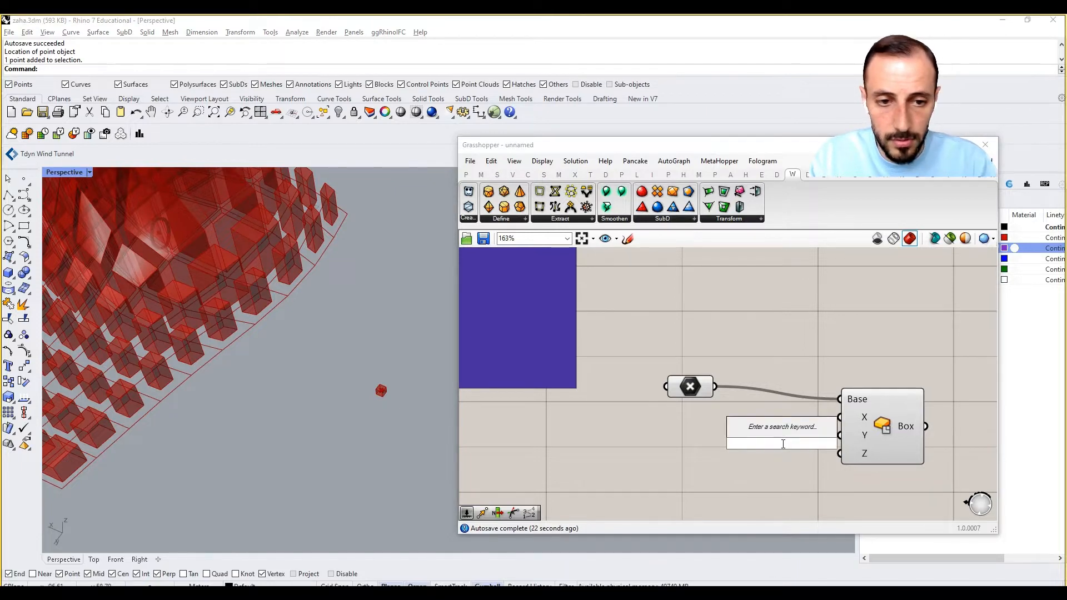
{"action": "type", "text": "200"}
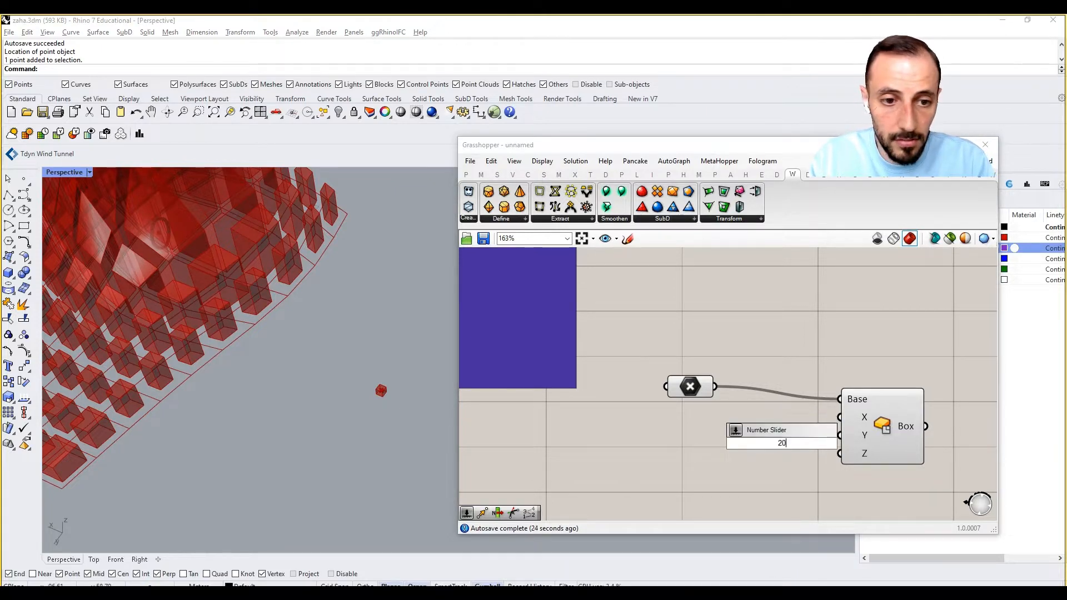
{"action": "key", "text": "Return"}
{"action": "mouse_move", "coordinate": [711, 431]}
{"action": "left_mouse_down"}
{"action": "mouse_move", "coordinate": [695, 428]}
{"action": "mouse_move", "coordinate": [721, 429]}
{"action": "left_mouse_up"}
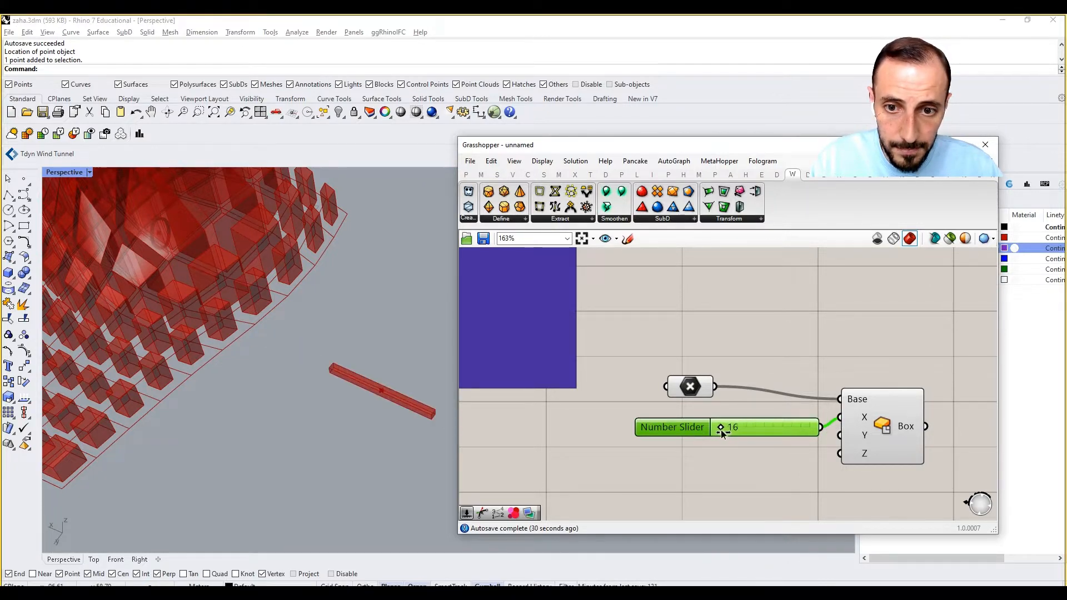
{"action": "left_click_drag", "start_coordinate": [821, 426], "coordinate": [839, 454]}
{"action": "right_click_drag", "start_coordinate": [417, 403], "coordinate": [346, 395], "text": "shift"}
Add a Mesh Brep component and connect the Center Box's output to its Brep input.
{"action": "right_click_drag", "start_coordinate": [867, 364], "coordinate": [802, 376]}
{"action": "scroll", "coordinate": [802, 375], "scroll_direction": "down", "scroll_amount": 4}
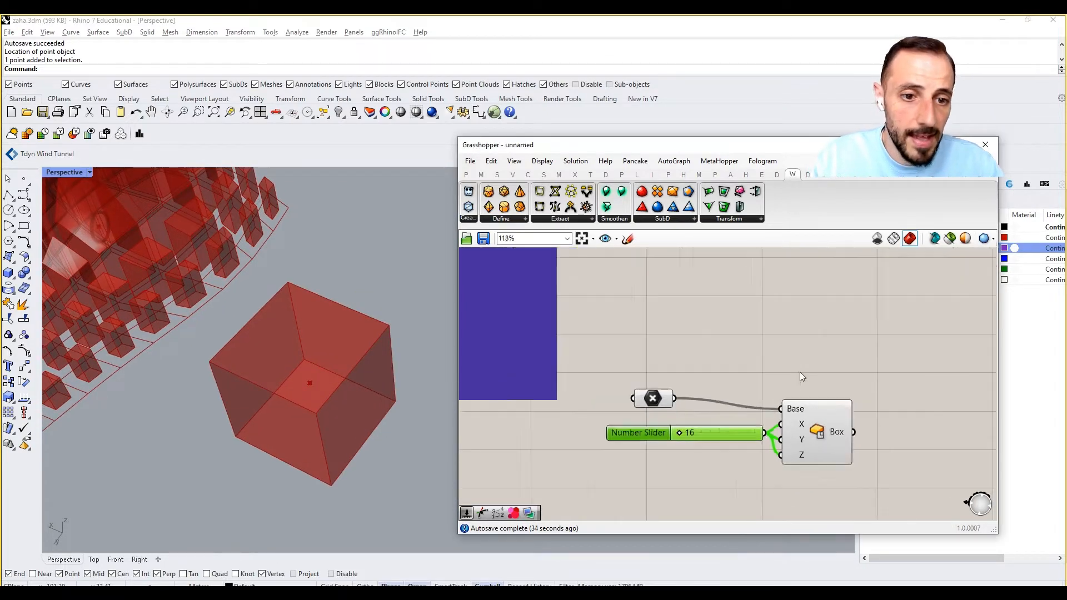
{"action": "double_click", "coordinate": [893, 369]}
{"action": "type", "text": "mesh brep"}
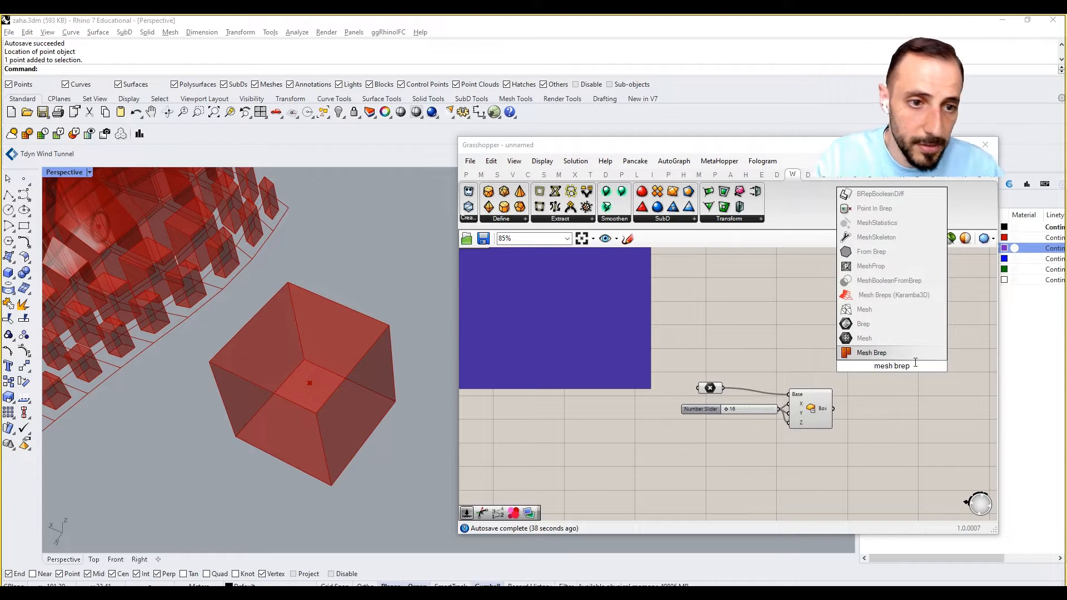
{"action": "key", "text": "Return"}
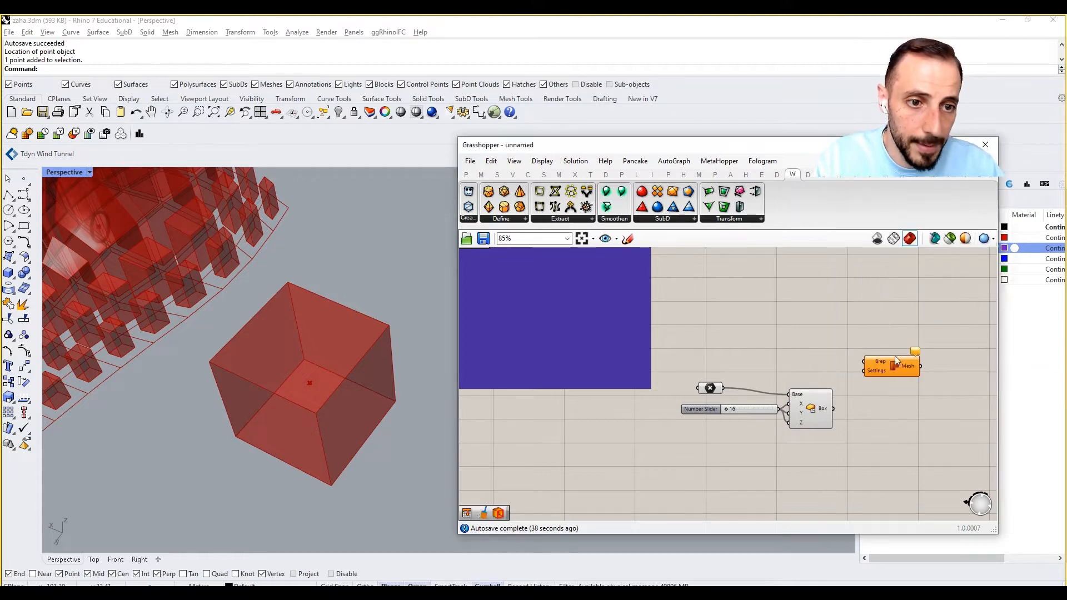
{"action": "left_click_drag", "start_coordinate": [833, 409], "coordinate": [887, 381]}
{"action": "left_click", "coordinate": [900, 334]}
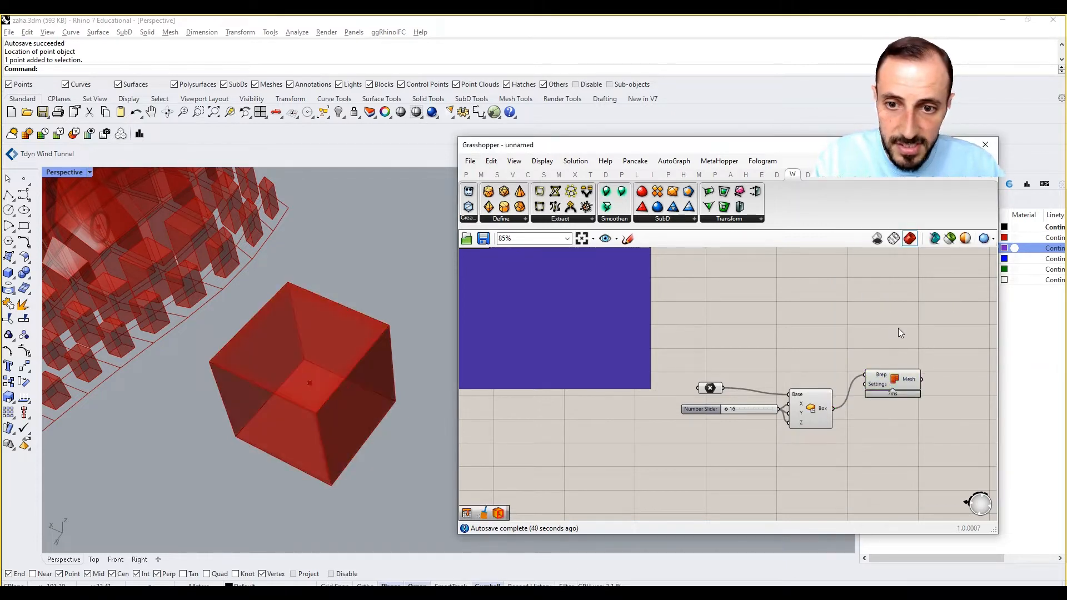
Place a Weaverbird's Loop Subdivision component after the Mesh Brep component.
{"action": "right_click_drag", "start_coordinate": [884, 333], "coordinate": [840, 346]}
{"action": "left_click", "coordinate": [661, 218]}
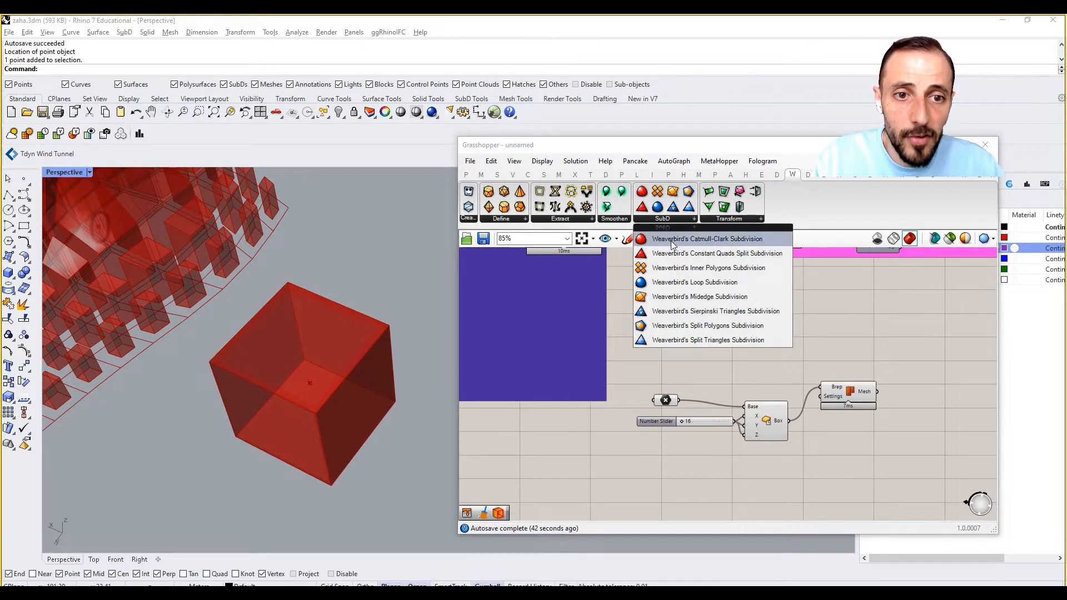
{"action": "left_click", "coordinate": [695, 284]}
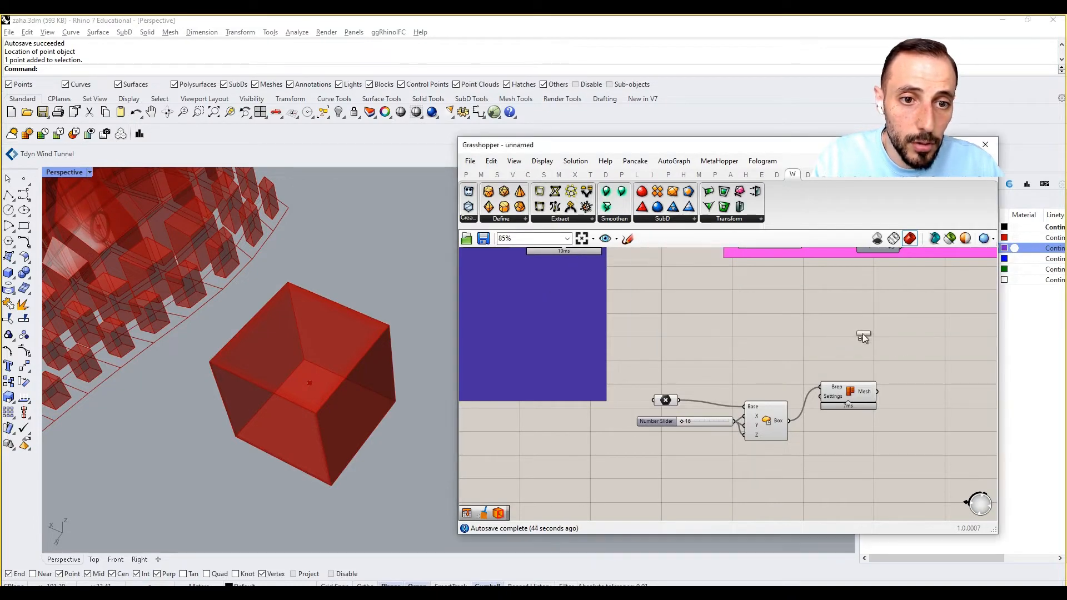
{"action": "left_click", "coordinate": [923, 350]}
Place a Weaverbird's Catmull-Clark Subdivision component and arrange it beneath the Loop Subdivision component.
{"action": "left_click", "coordinate": [663, 222]}
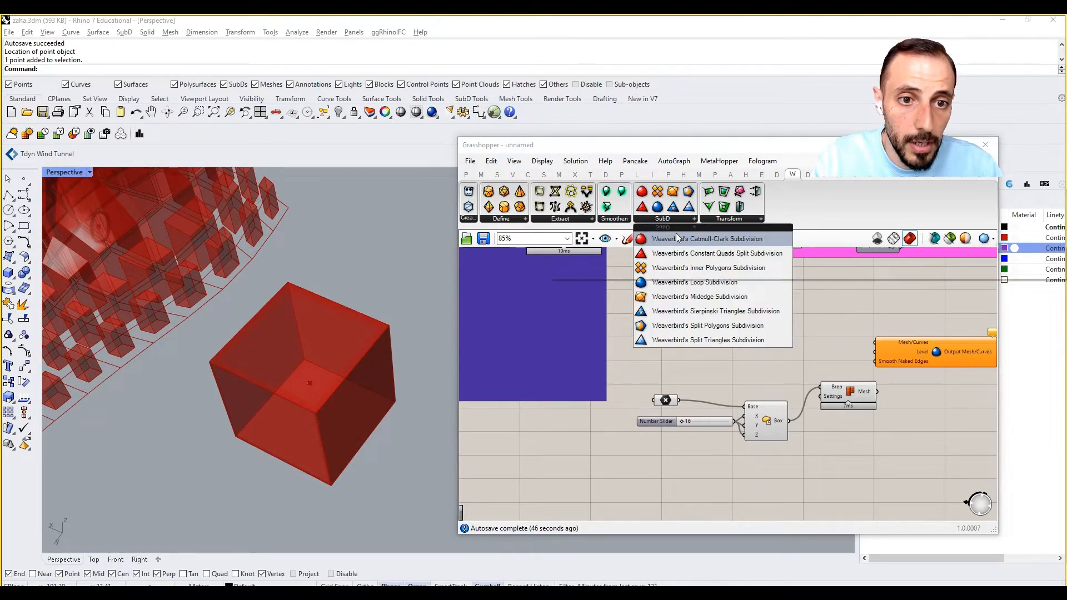
{"action": "left_click", "coordinate": [676, 236]}
{"action": "left_click", "coordinate": [952, 404]}
{"action": "right_click_drag", "start_coordinate": [938, 397], "coordinate": [864, 391]}
{"action": "left_click_drag", "start_coordinate": [857, 355], "coordinate": [881, 356]}
{"action": "left_click_drag", "start_coordinate": [868, 410], "coordinate": [879, 410]}
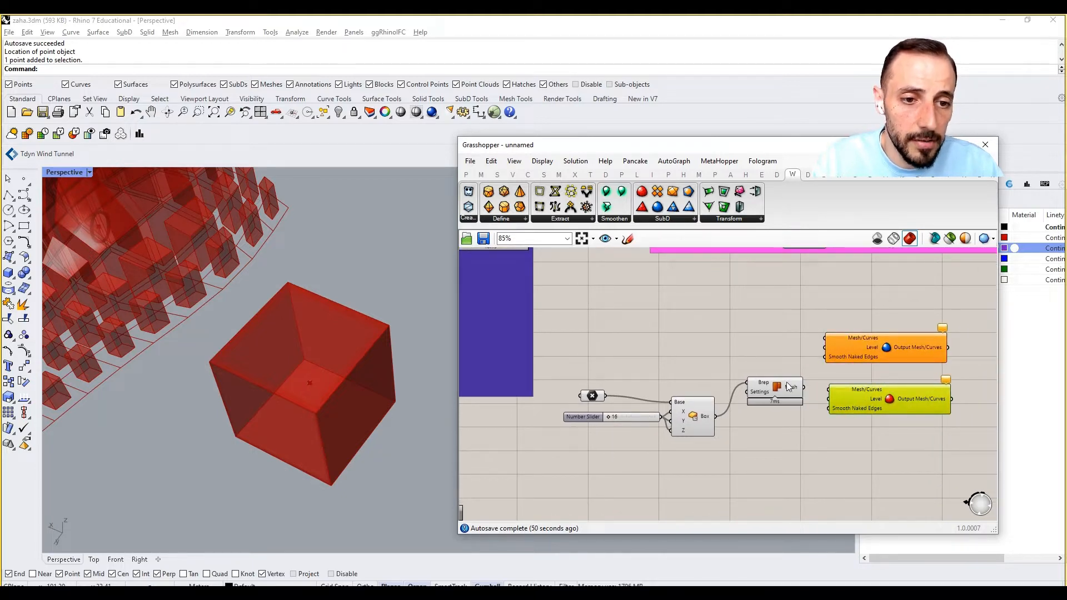
Reposition the Mesh Brep component and connect its Mesh output to the Loop Subdivision's Mesh/Curves input.
{"action": "left_click_drag", "start_coordinate": [788, 386], "coordinate": [781, 401]}
{"action": "left_click", "coordinate": [773, 359]}
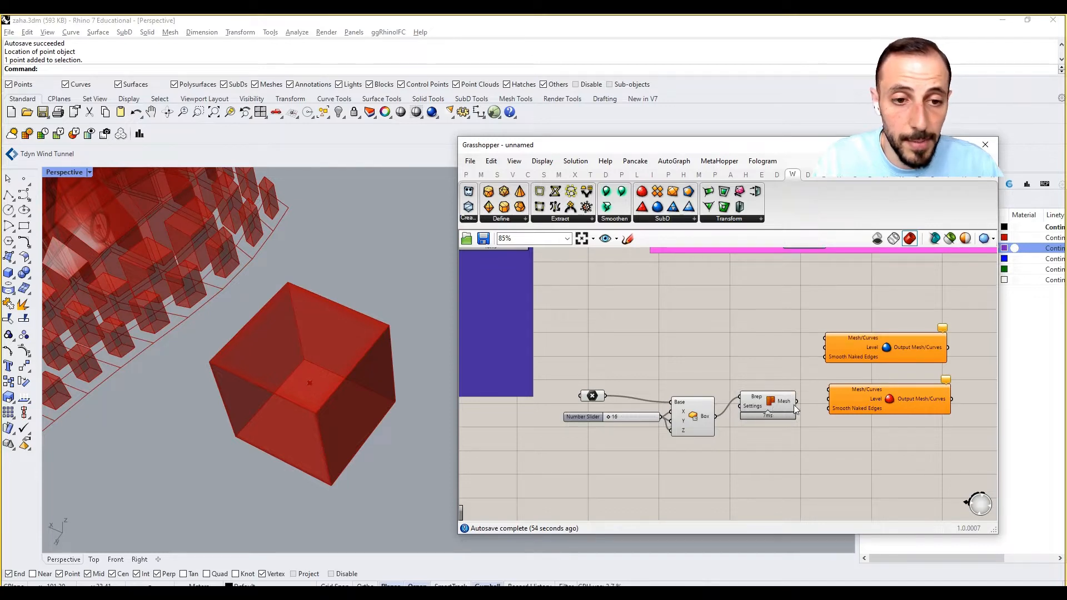
{"action": "left_click_drag", "start_coordinate": [796, 400], "coordinate": [825, 341]}
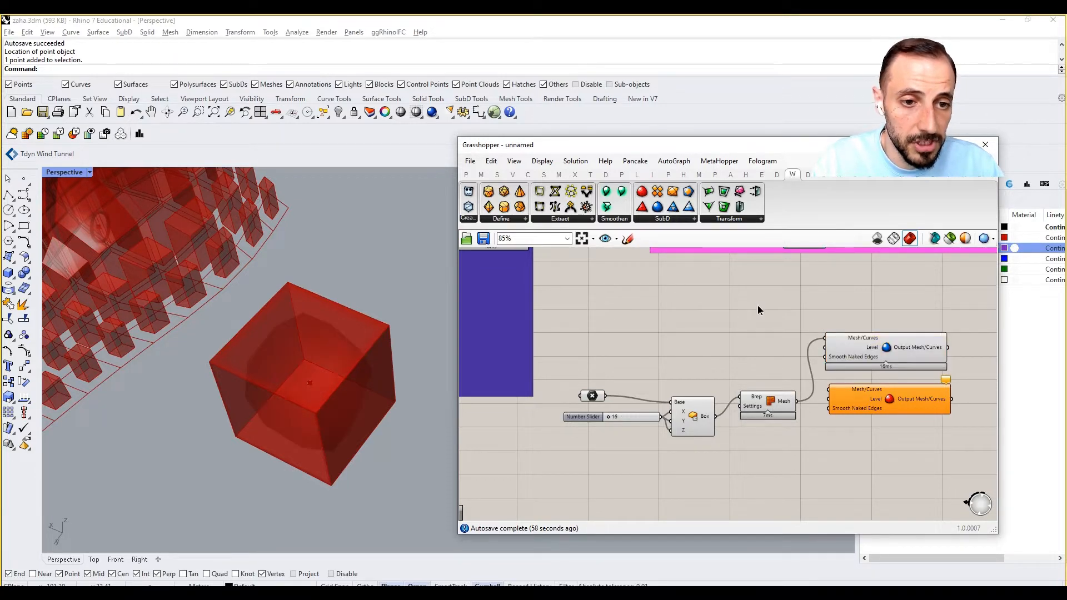
{"action": "left_click", "coordinate": [833, 359]}
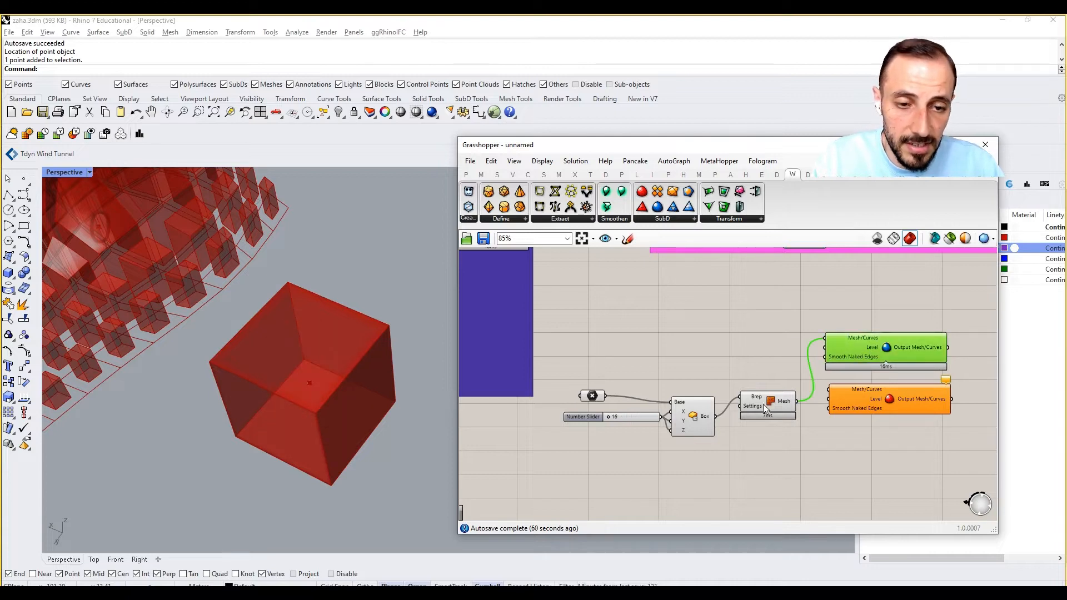
Turn off the preview of the Center Box and Mesh Brep components.
{"action": "left_click_drag", "start_coordinate": [777, 358], "coordinate": [601, 455]}
{"action": "right_click", "coordinate": [665, 326]}
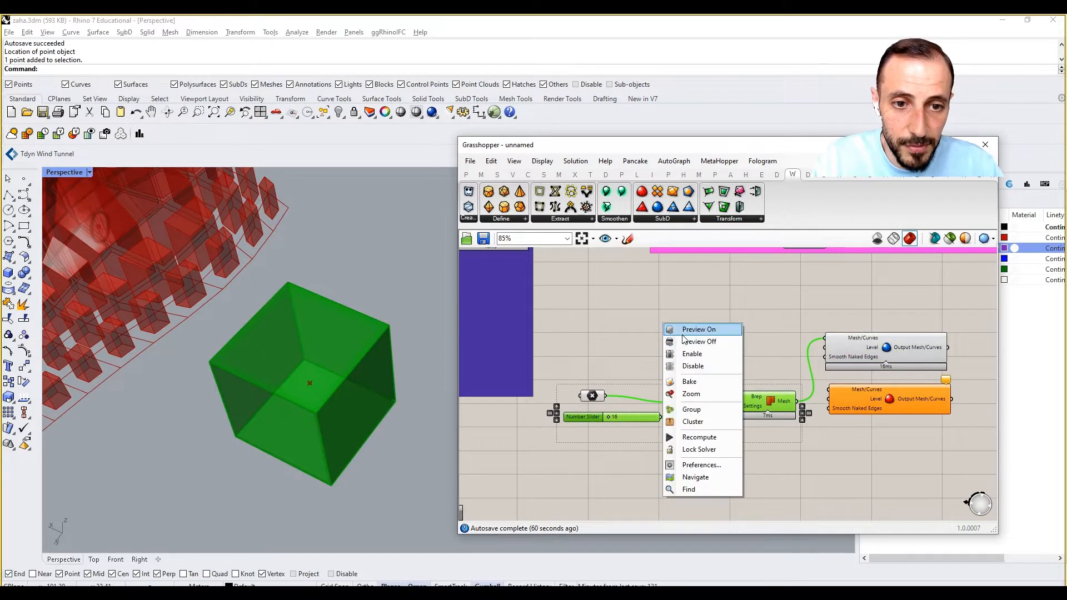
{"action": "left_click", "coordinate": [688, 341]}
{"action": "left_click", "coordinate": [689, 341]}
{"action": "left_click", "coordinate": [861, 346]}
{"action": "left_click", "coordinate": [682, 315]}
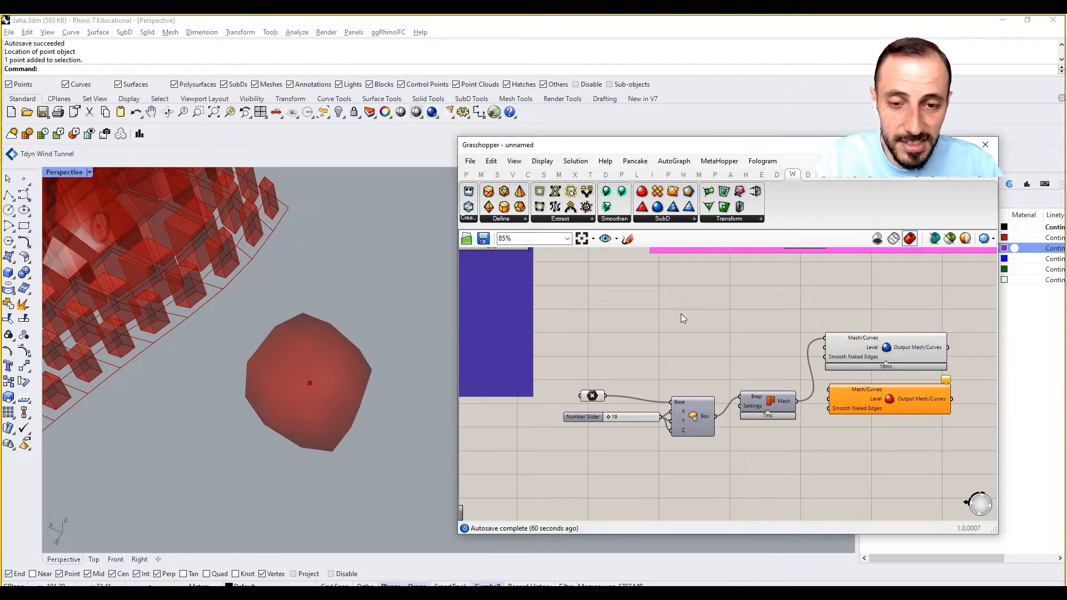
Turn on the preview of mesh edges for the Grasshopper geometry.
{"action": "left_click", "coordinate": [514, 161]}
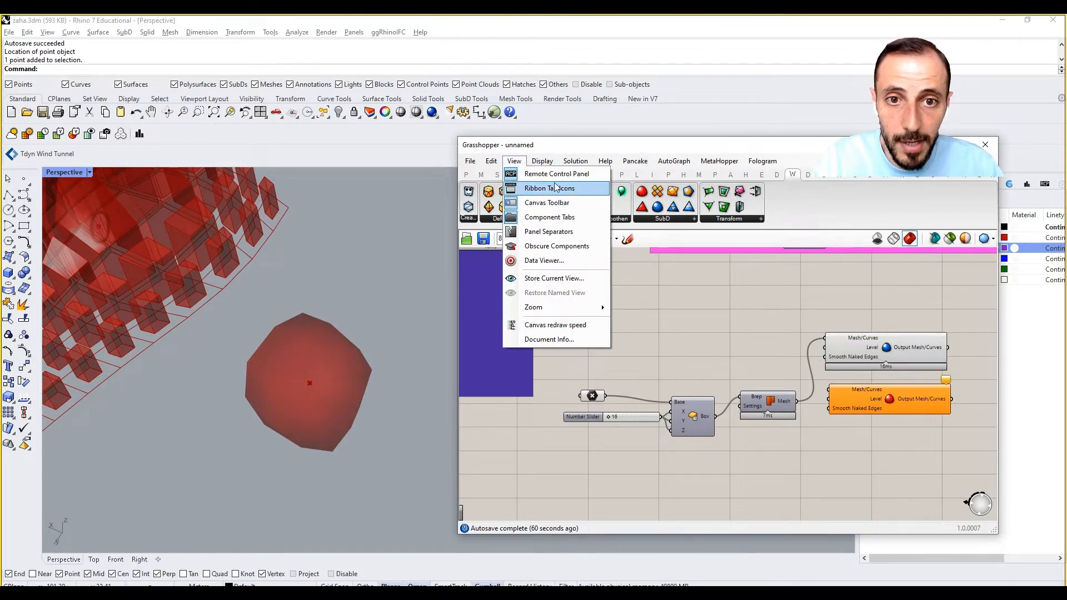
{"action": "mouse_move", "coordinate": [545, 164]}
{"action": "left_click", "coordinate": [611, 356]}
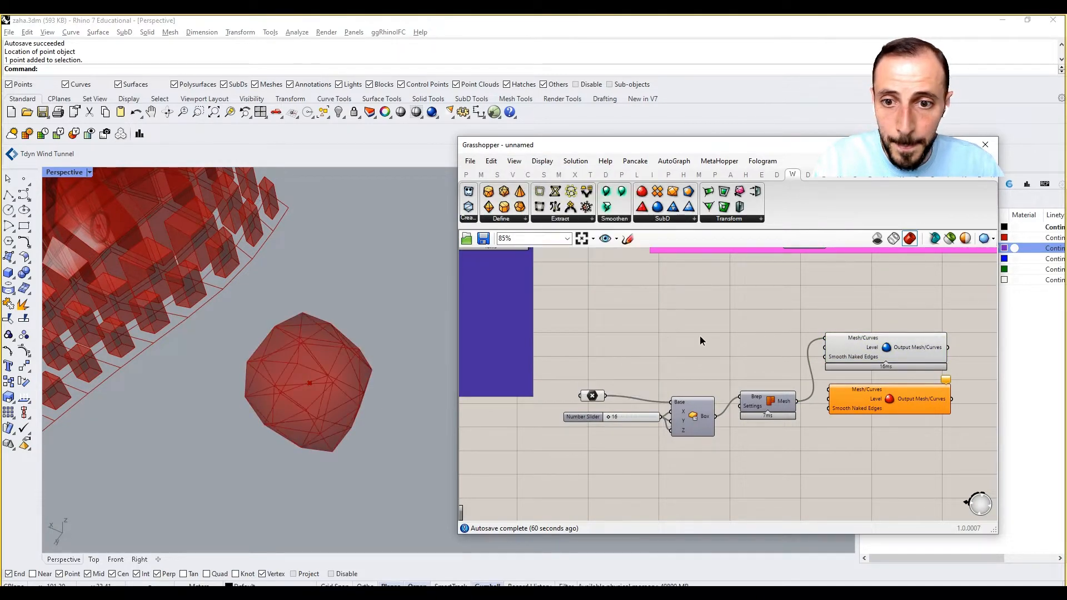
{"action": "right_click_drag", "start_coordinate": [333, 422], "coordinate": [322, 295]}
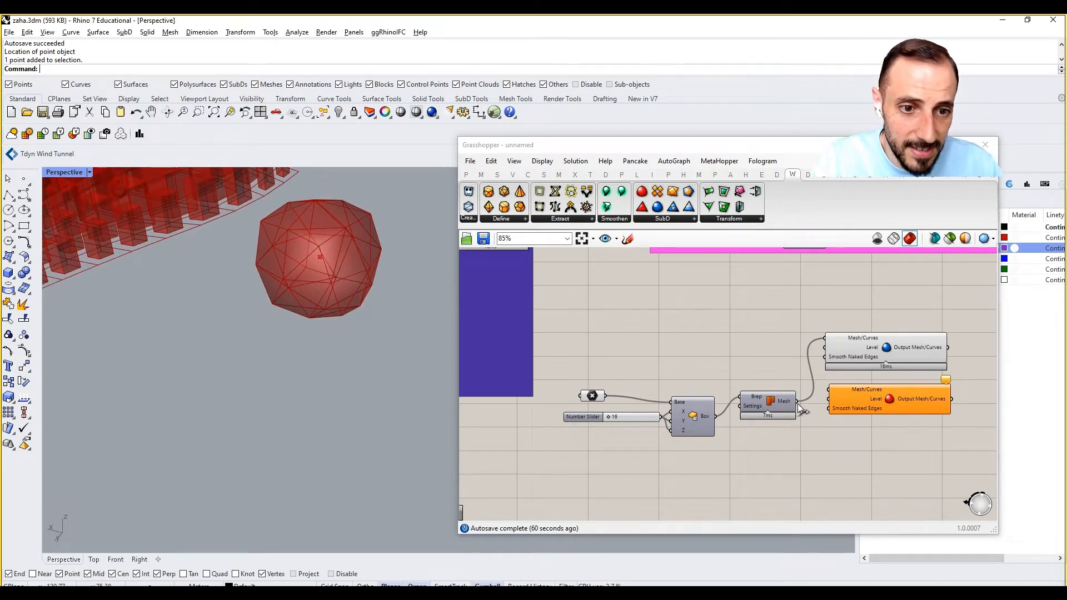
Connect the Mesh Brep output to the Catmull-Clark Subdivision's Mesh/Curves input and hide the Loop Subdivision's preview.
{"action": "left_click_drag", "start_coordinate": [800, 402], "coordinate": [828, 391]}
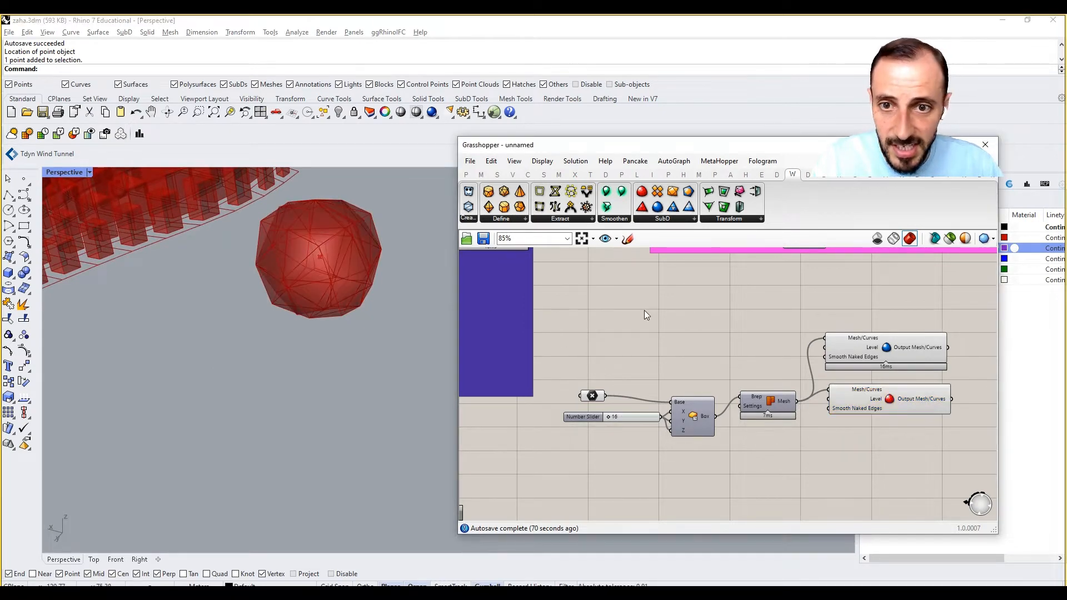
{"action": "left_click", "coordinate": [878, 356]}
{"action": "right_click", "coordinate": [880, 303]}
{"action": "left_click", "coordinate": [904, 323]}
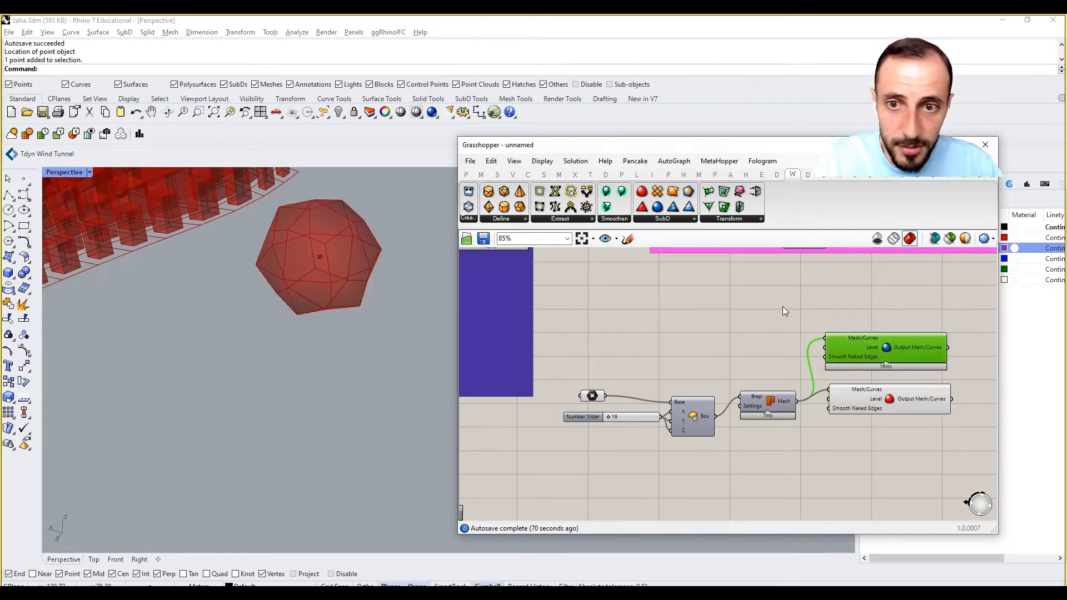
{"action": "right_click_drag", "start_coordinate": [381, 303], "coordinate": [387, 320]}
Add a 0 to 3 number slider, connect it to the Catmull-Clark Subdivision's Level input, and set it to 3.
{"action": "double_click", "coordinate": [795, 437]}
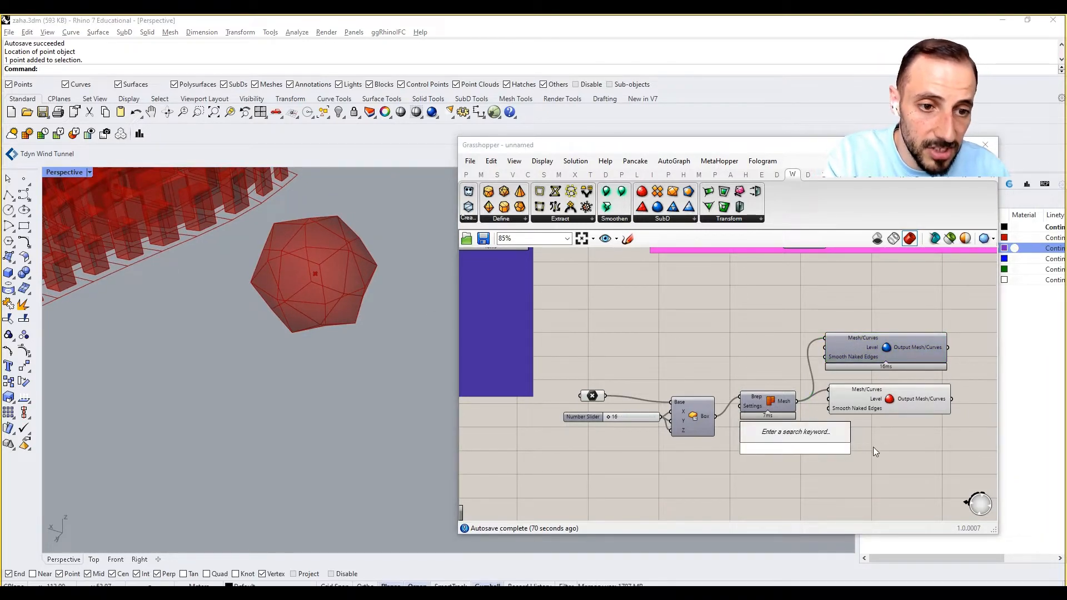
{"action": "type", "text": "0<3"}
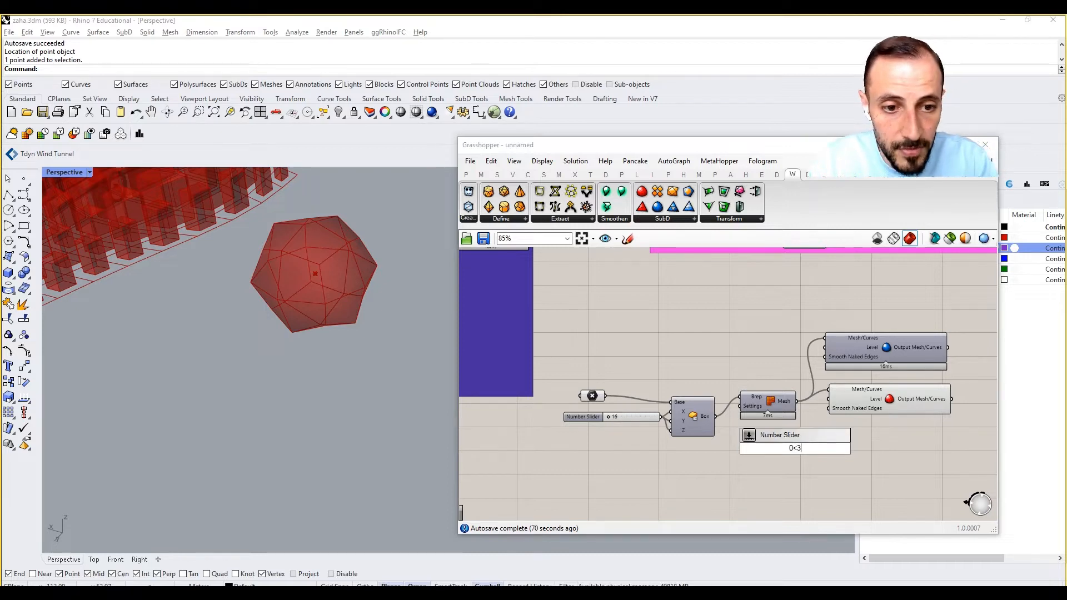
{"action": "key", "text": "Return"}
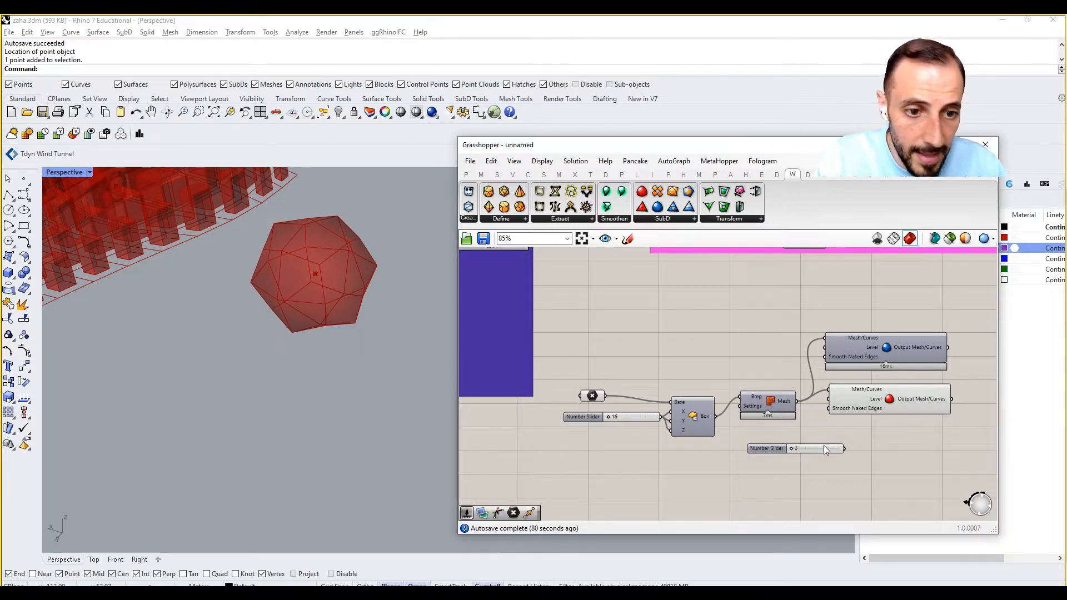
{"action": "left_click_drag", "start_coordinate": [835, 395], "coordinate": [846, 449]}
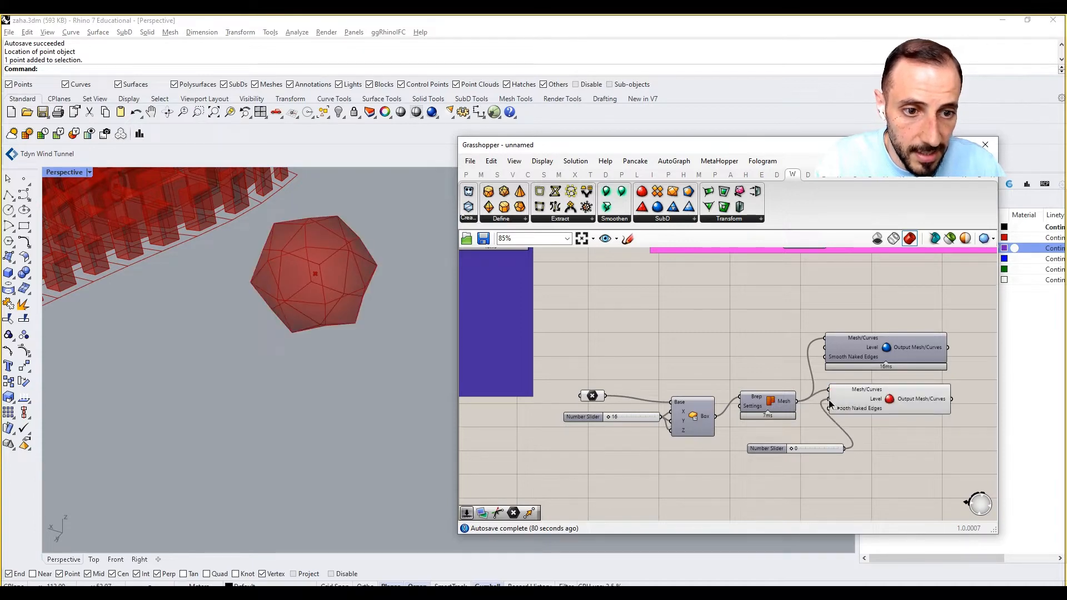
{"action": "left_click_drag", "start_coordinate": [831, 401], "coordinate": [849, 404]}
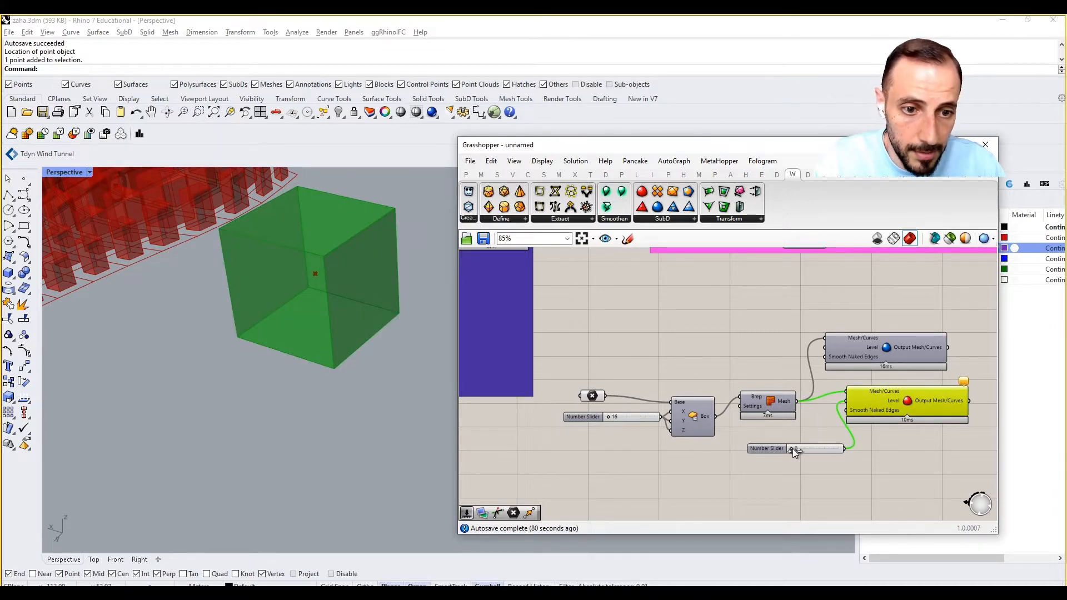
{"action": "left_click_drag", "start_coordinate": [793, 448], "coordinate": [840, 455]}
{"action": "left_click", "coordinate": [675, 327]}
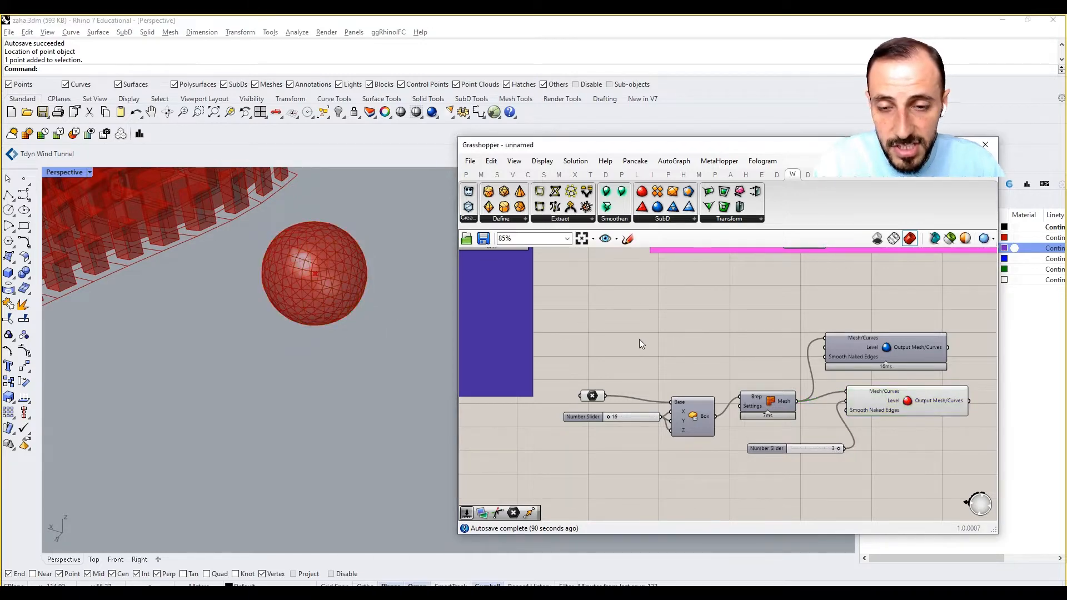
{"action": "right_click_drag", "start_coordinate": [361, 334], "coordinate": [294, 328]}
{"action": "scroll", "coordinate": [272, 326], "scroll_direction": "up", "scroll_amount": 2}
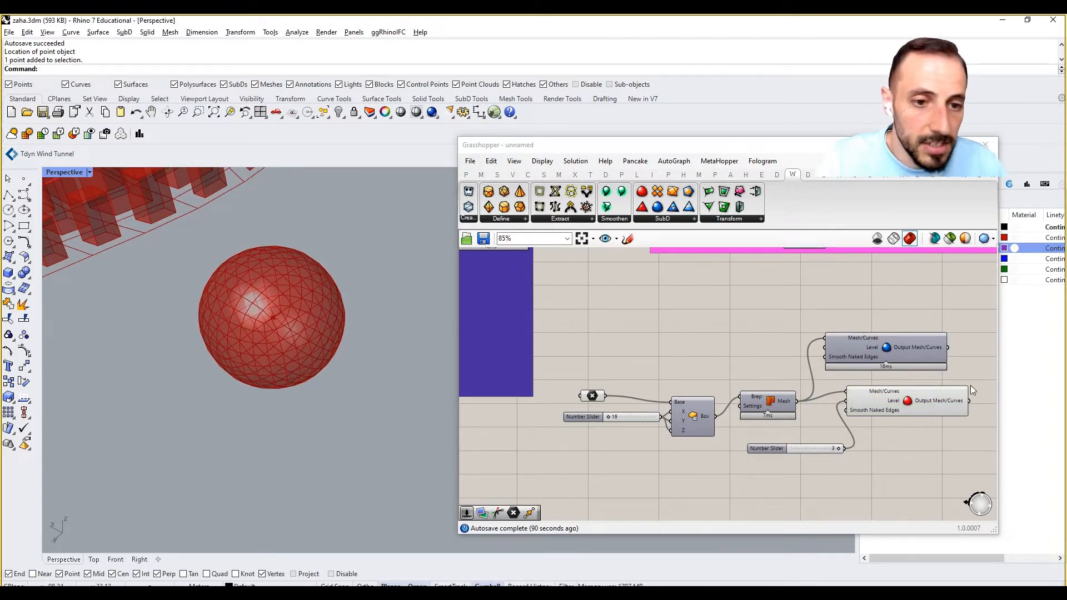
Delete the whole test definition, from the point parameter and sliders to both subdivision components.
{"action": "left_click_drag", "start_coordinate": [961, 316], "coordinate": [590, 503]}
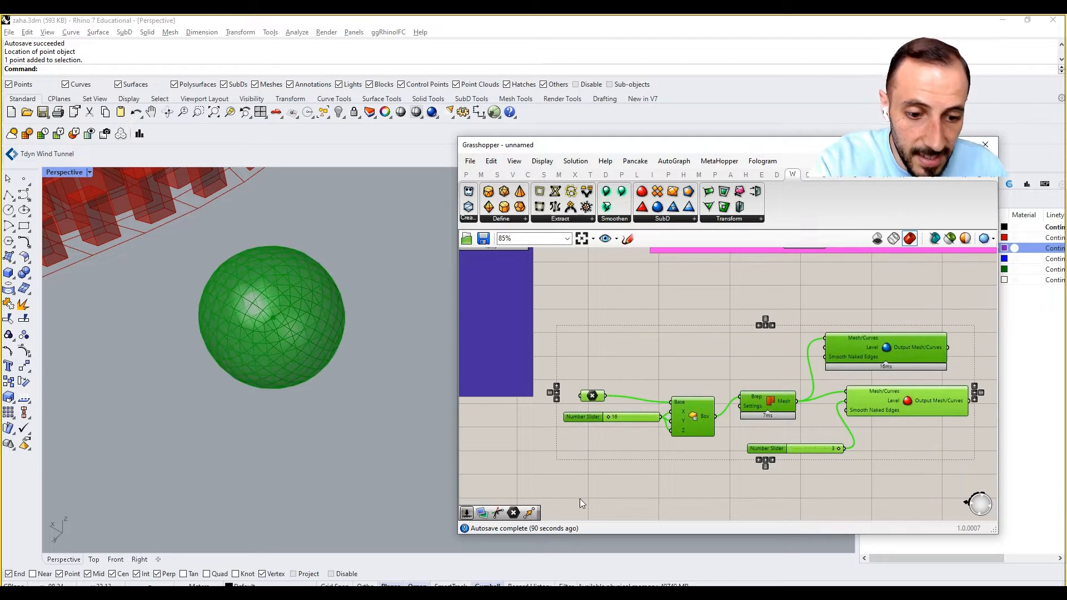
{"action": "key", "text": "Delete"}
Examine the twisted boxes on the spiked surface up close and the face output at the end of the pink group.
{"action": "right_click_drag", "start_coordinate": [758, 392], "coordinate": [654, 442]}
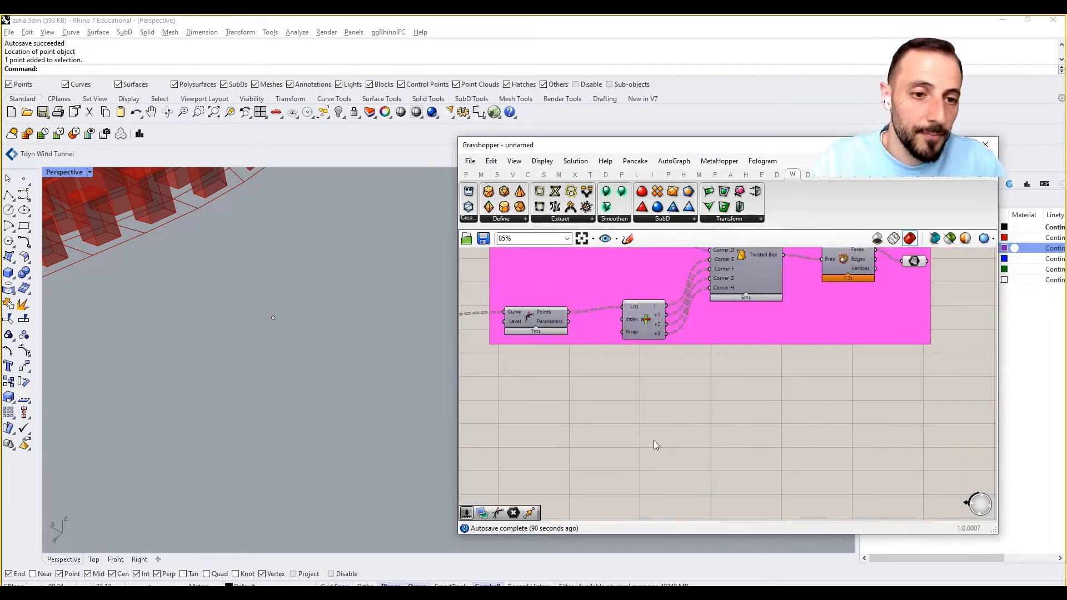
{"action": "scroll", "coordinate": [617, 448], "scroll_direction": "down", "scroll_amount": 6}
{"action": "scroll", "coordinate": [694, 391], "scroll_direction": "up", "scroll_amount": 5}
{"action": "scroll", "coordinate": [228, 368], "scroll_direction": "down", "scroll_amount": 5}
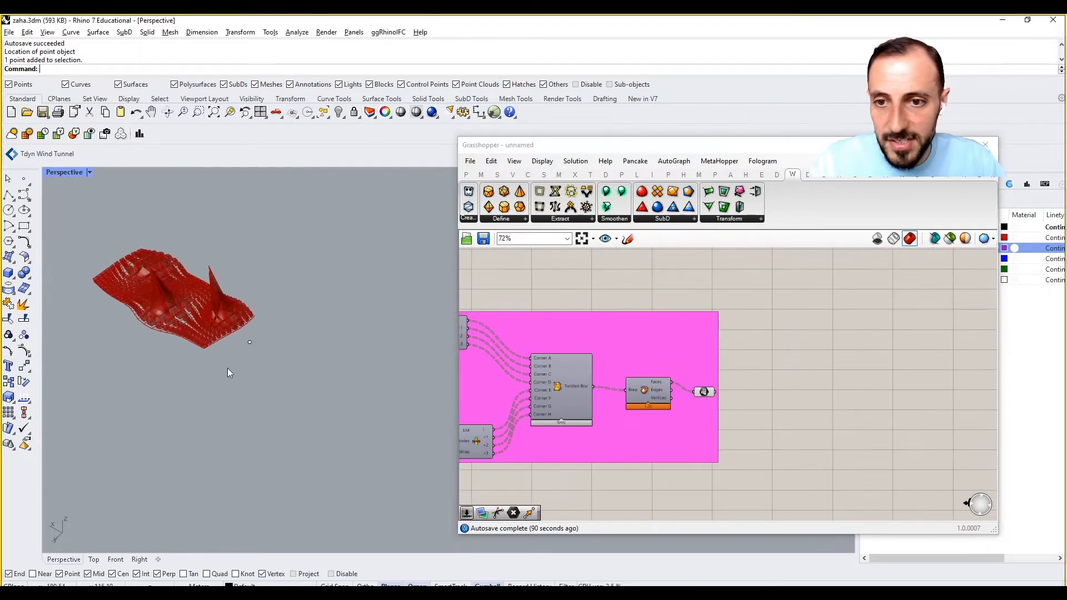
{"action": "scroll", "coordinate": [139, 280], "scroll_direction": "up", "scroll_amount": 3}
{"action": "right_click_drag", "start_coordinate": [131, 288], "coordinate": [192, 288]}
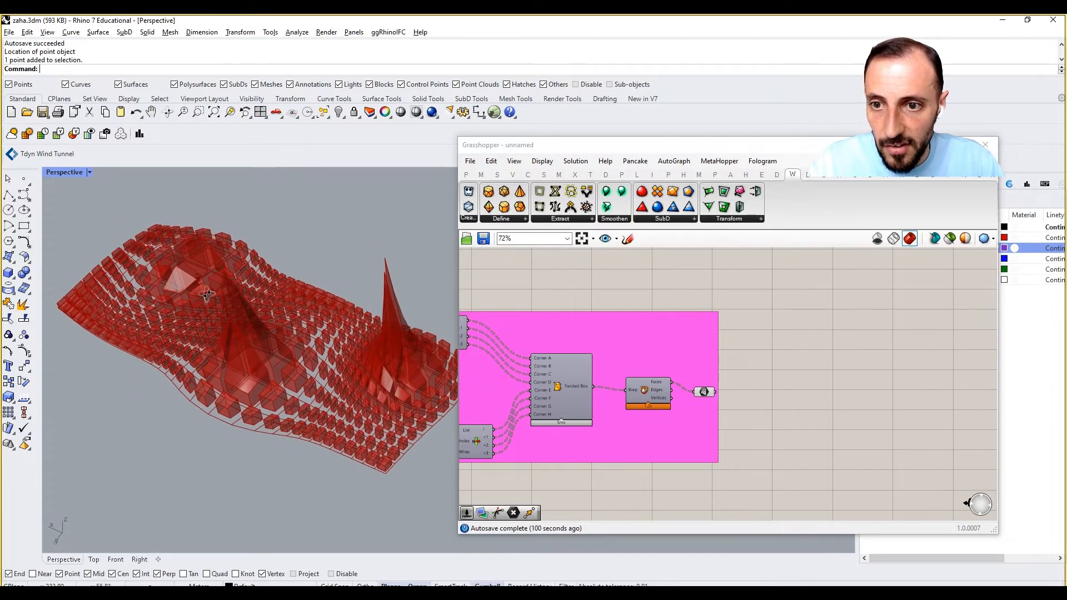
{"action": "right_click_drag", "start_coordinate": [786, 404], "coordinate": [783, 376]}
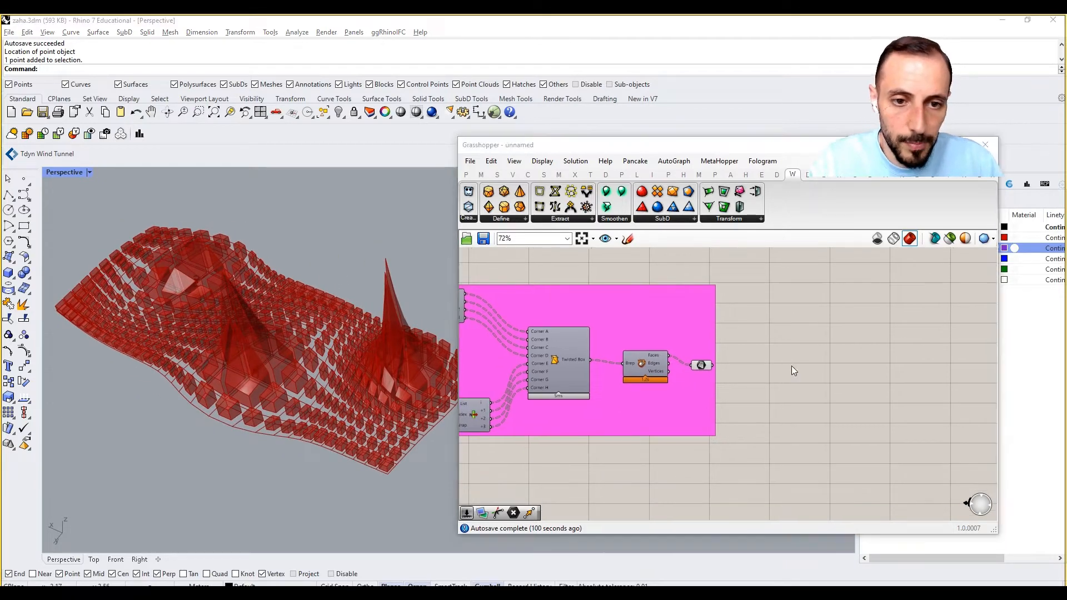
{"action": "double_click", "coordinate": [792, 366]}
{"action": "left_click", "coordinate": [702, 366]}
{"action": "double_click", "coordinate": [789, 345]}
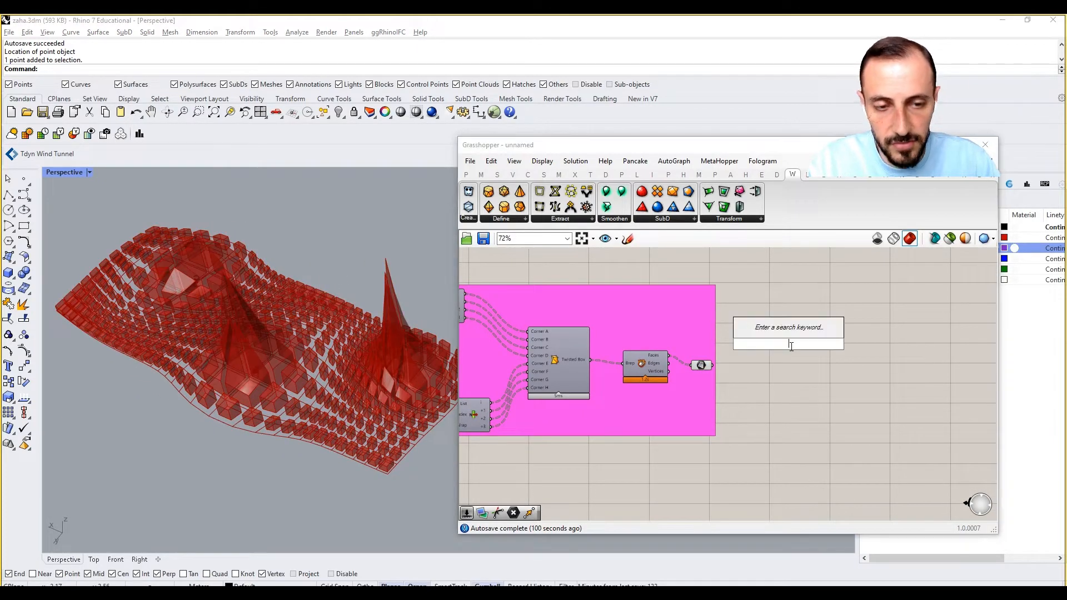
{"action": "scroll", "coordinate": [392, 373], "scroll_direction": "up", "scroll_amount": 6}
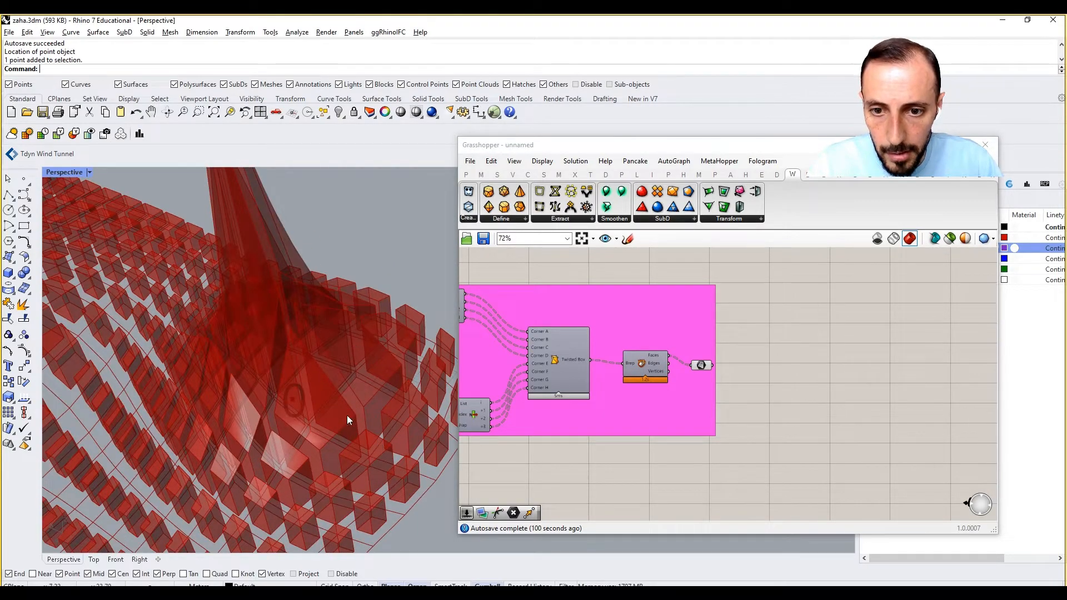
{"action": "scroll", "coordinate": [408, 406], "scroll_direction": "up", "scroll_amount": 5}
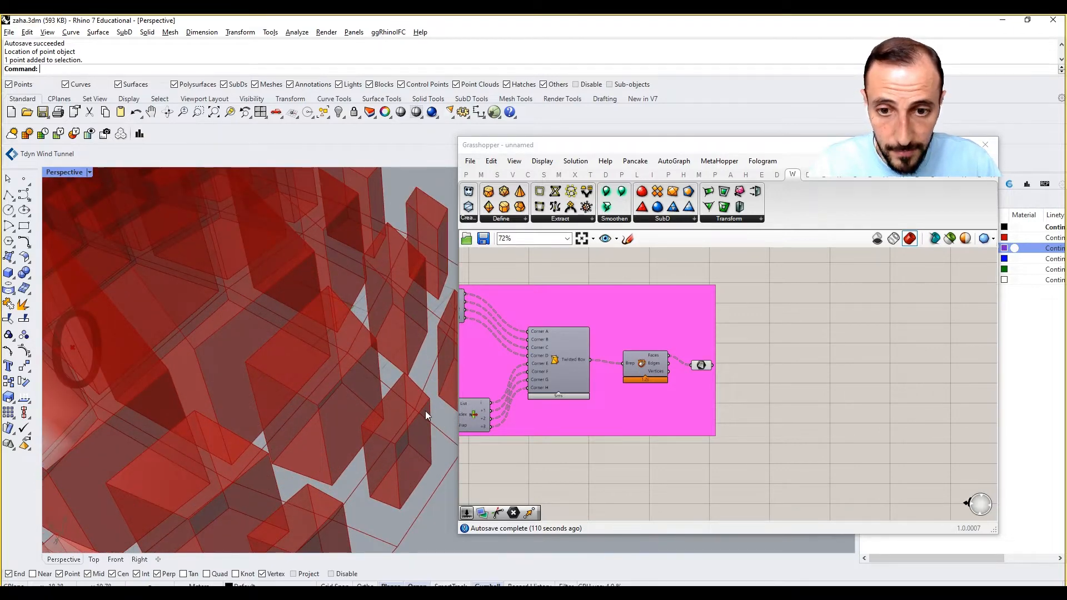
Place a List Item component beyond the pink group and connect the group's final face parameter to its List input.
{"action": "double_click", "coordinate": [800, 366]}
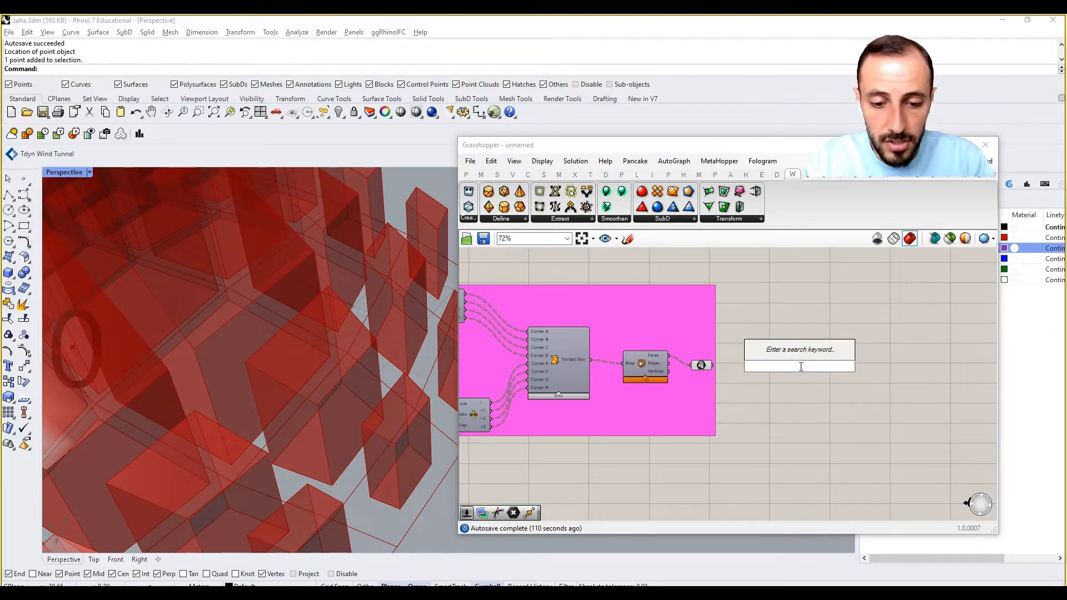
{"action": "type", "text": "list item"}
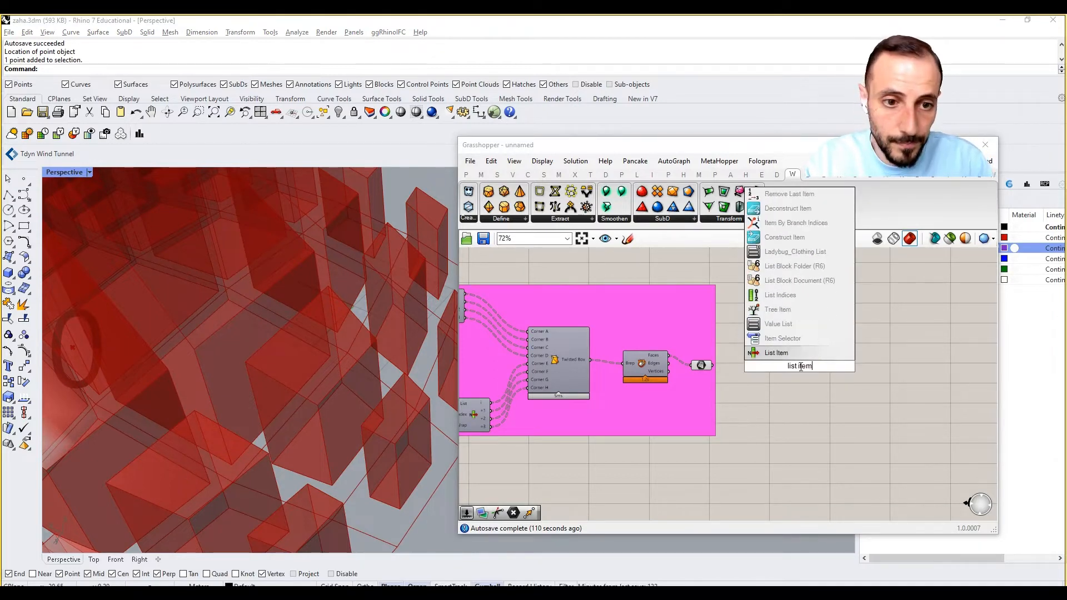
{"action": "left_click", "coordinate": [771, 352]}
{"action": "left_click_drag", "start_coordinate": [714, 363], "coordinate": [865, 318]}
{"action": "left_click", "coordinate": [837, 352]}
{"action": "left_click", "coordinate": [839, 329]}
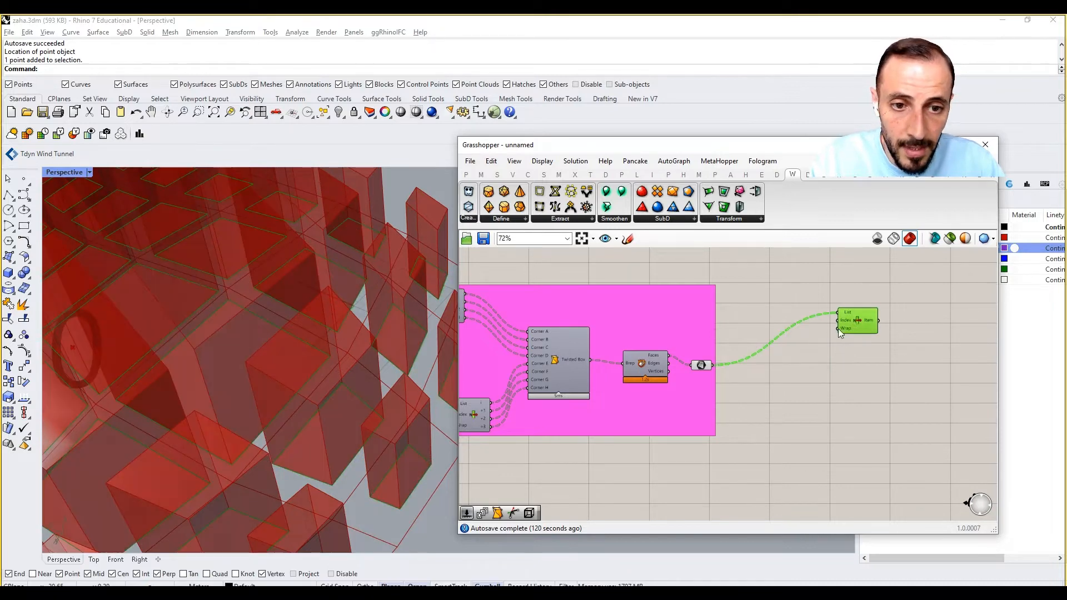
Add a number slider with value 0, connect it to the List Item's Index input, and arrange the two components.
{"action": "scroll", "coordinate": [277, 417], "scroll_direction": "down", "scroll_amount": 2}
{"action": "scroll", "coordinate": [278, 417], "scroll_direction": "down", "scroll_amount": 2}
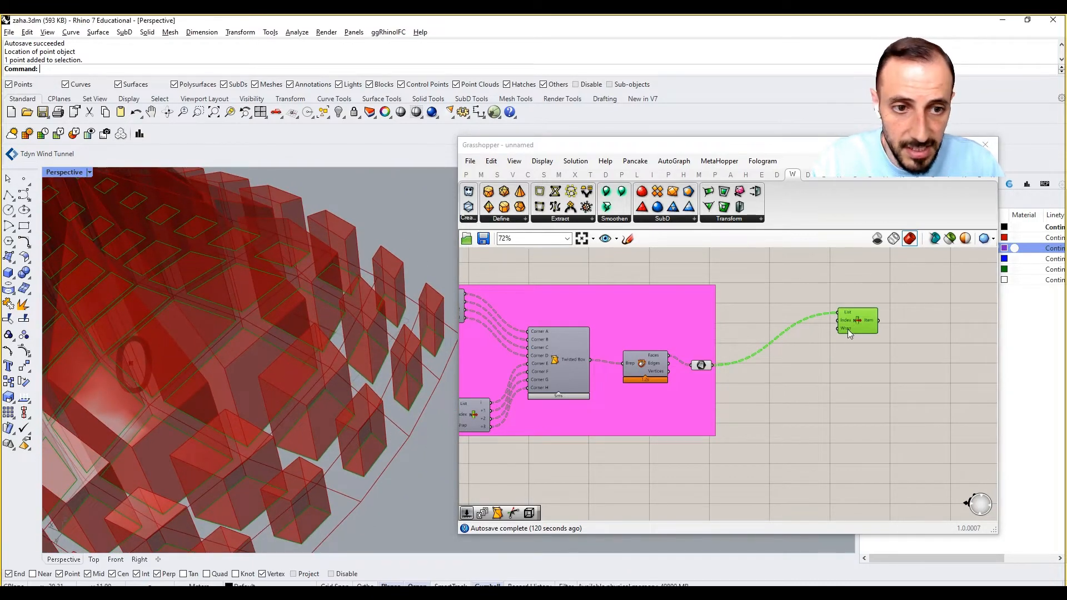
{"action": "double_click", "coordinate": [806, 347]}
{"action": "type", "text": "0"}
{"action": "key", "text": "Return"}
{"action": "scroll", "coordinate": [836, 351], "scroll_direction": "up", "scroll_amount": 1}
{"action": "left_click_drag", "start_coordinate": [824, 347], "coordinate": [835, 315]}
{"action": "left_click_drag", "start_coordinate": [861, 317], "coordinate": [889, 318]}
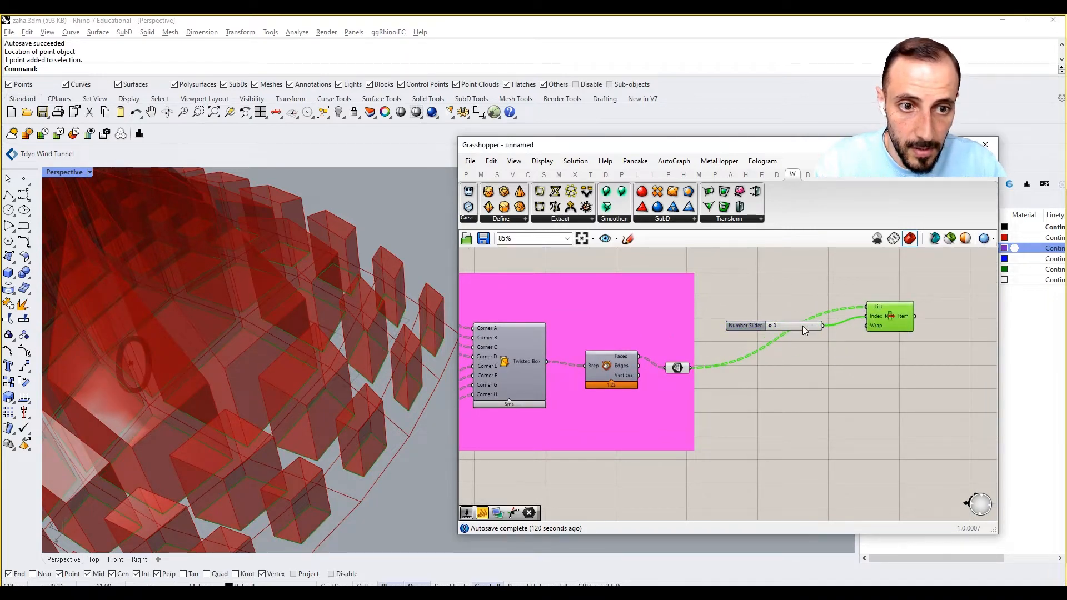
{"action": "left_click_drag", "start_coordinate": [809, 328], "coordinate": [811, 323]}
{"action": "left_click_drag", "start_coordinate": [912, 278], "coordinate": [855, 339]}
Place a second List Item component beneath the first one.
{"action": "double_click", "coordinate": [854, 362]}
{"action": "type", "text": "list item"}
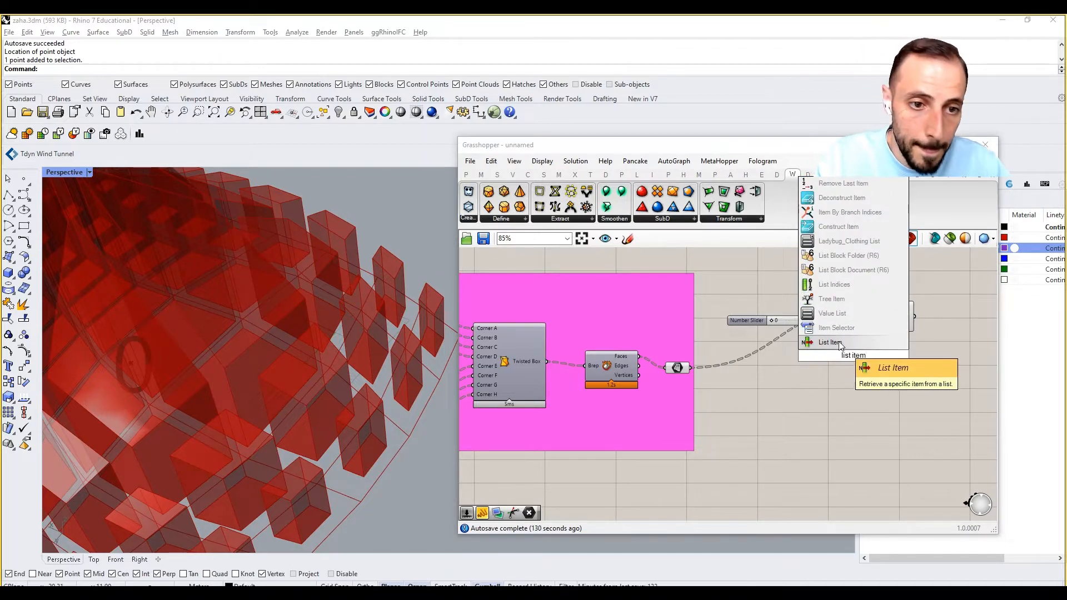
{"action": "left_click", "coordinate": [830, 343]}
{"action": "left_click_drag", "start_coordinate": [860, 363], "coordinate": [902, 401]}
{"action": "left_click", "coordinate": [806, 396]}
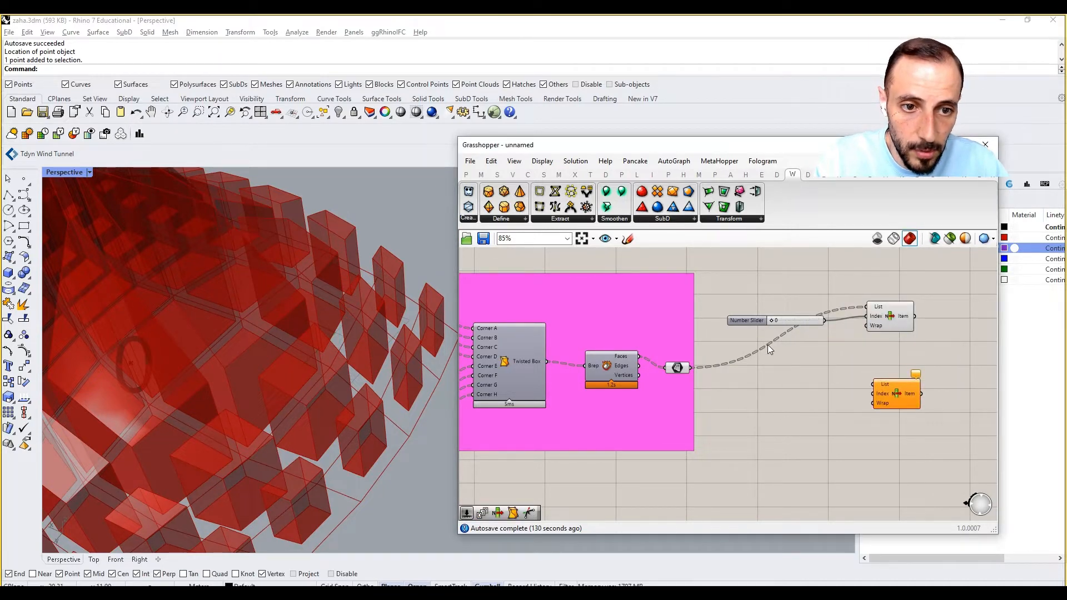
Feed the second List Item with the face parameter as List and a copy of the number slider set to 29 as Index.
{"action": "left_click_drag", "start_coordinate": [753, 321], "coordinate": [767, 408], "text": "alt"}
{"action": "left_click_drag", "start_coordinate": [843, 407], "coordinate": [860, 400]}
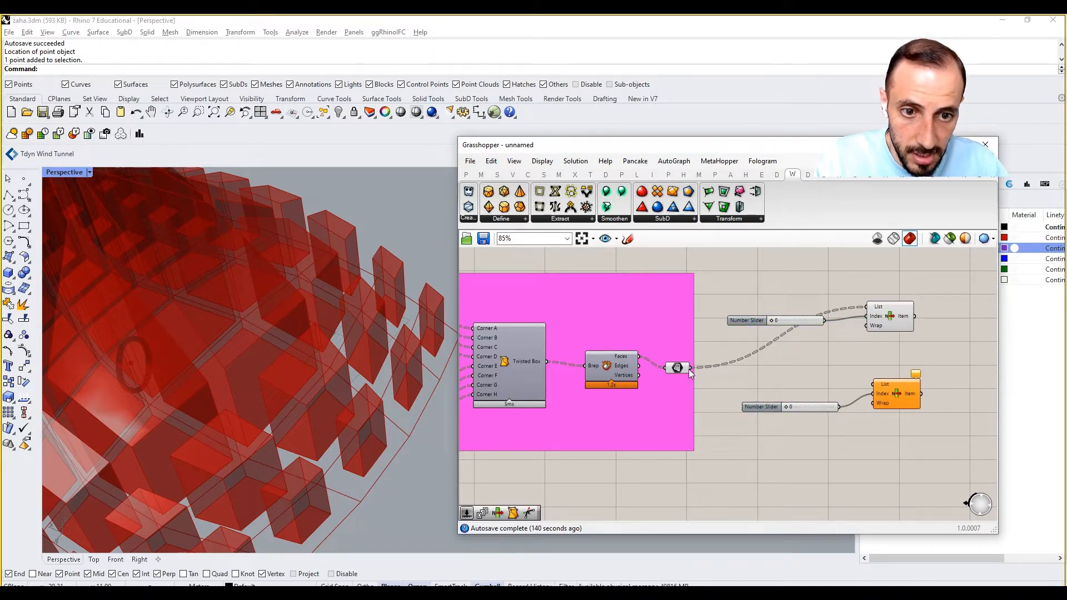
{"action": "left_click_drag", "start_coordinate": [690, 368], "coordinate": [873, 384]}
{"action": "left_click", "coordinate": [892, 396]}
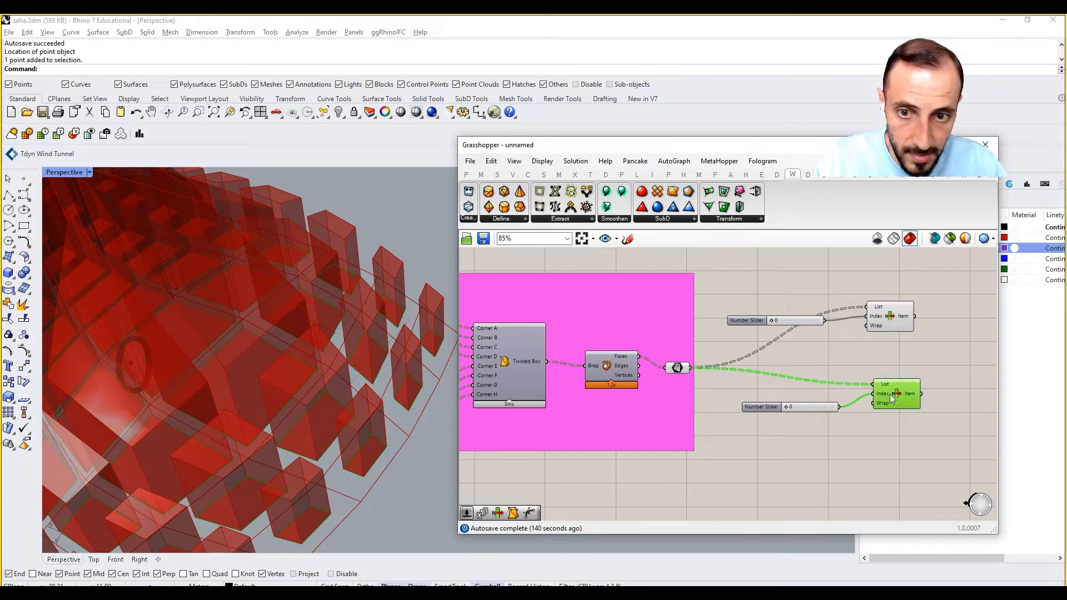
{"action": "left_click_drag", "start_coordinate": [786, 408], "coordinate": [800, 408]}
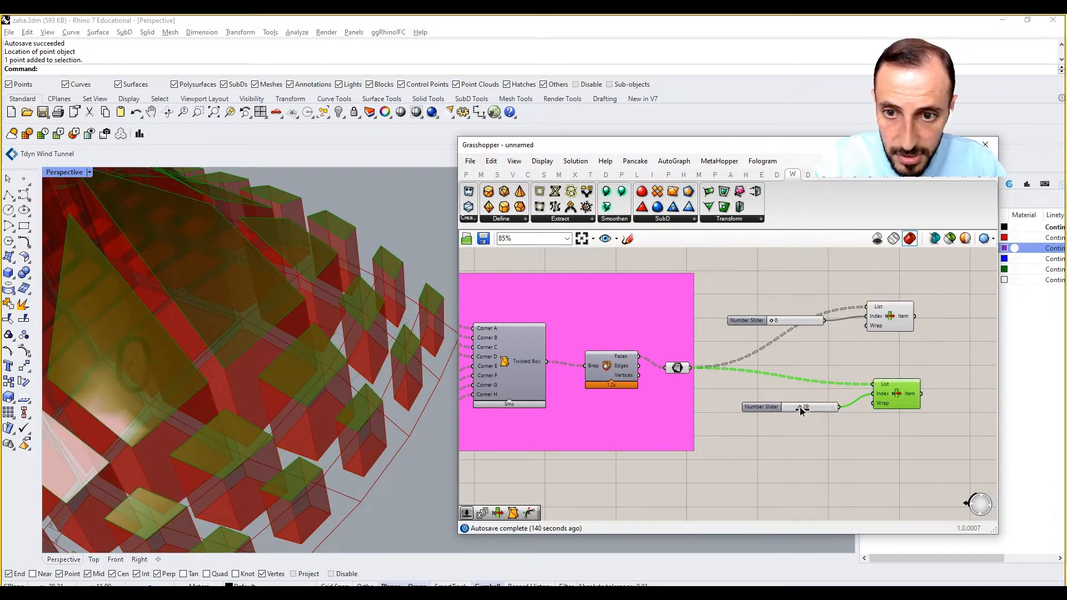
Replace the two index sliders with a new number slider at 0, connected to the first List Item's Index input.
{"action": "left_click", "coordinate": [809, 368]}
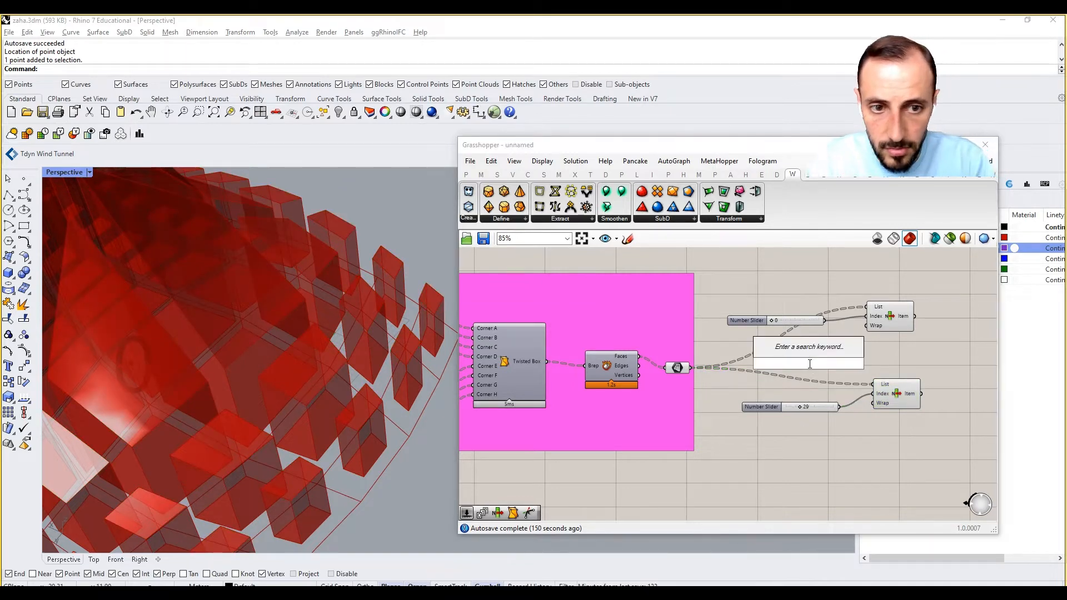
{"action": "type", "text": "0<5"}
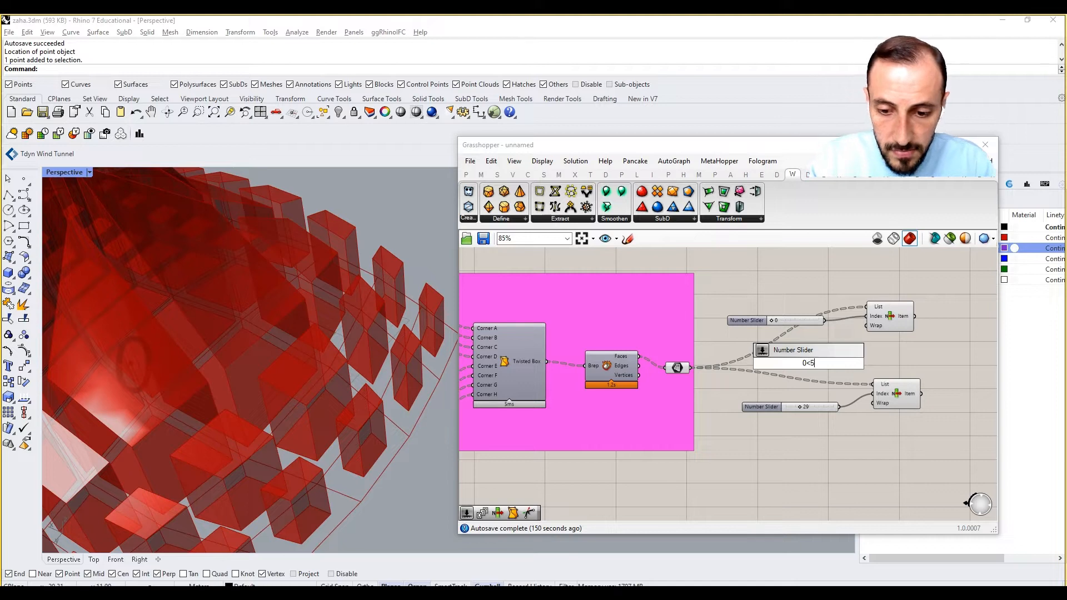
{"action": "key", "text": "Return"}
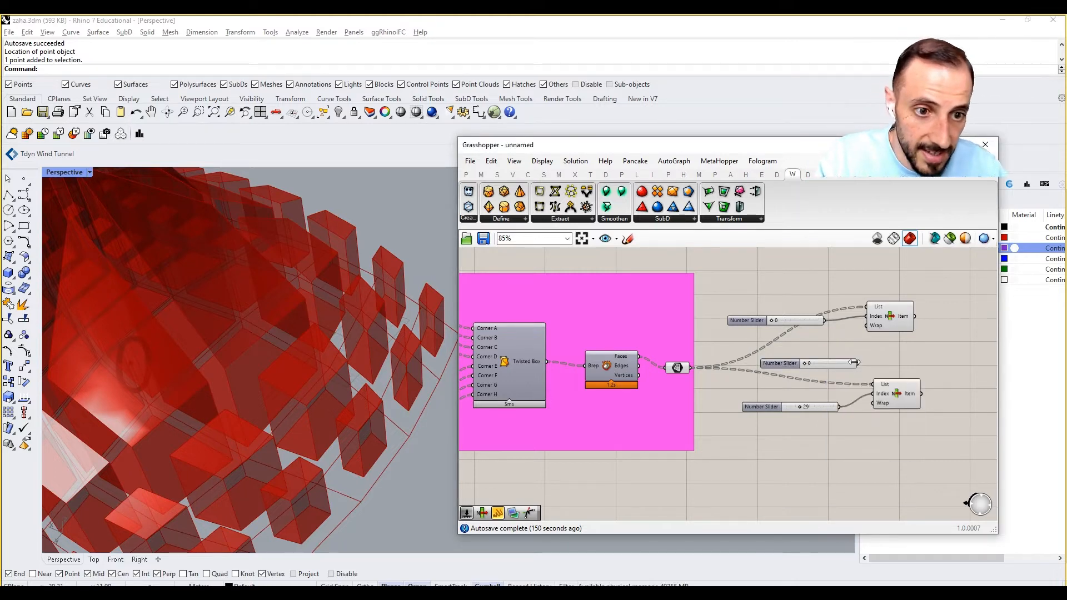
{"action": "left_click", "coordinate": [793, 320]}
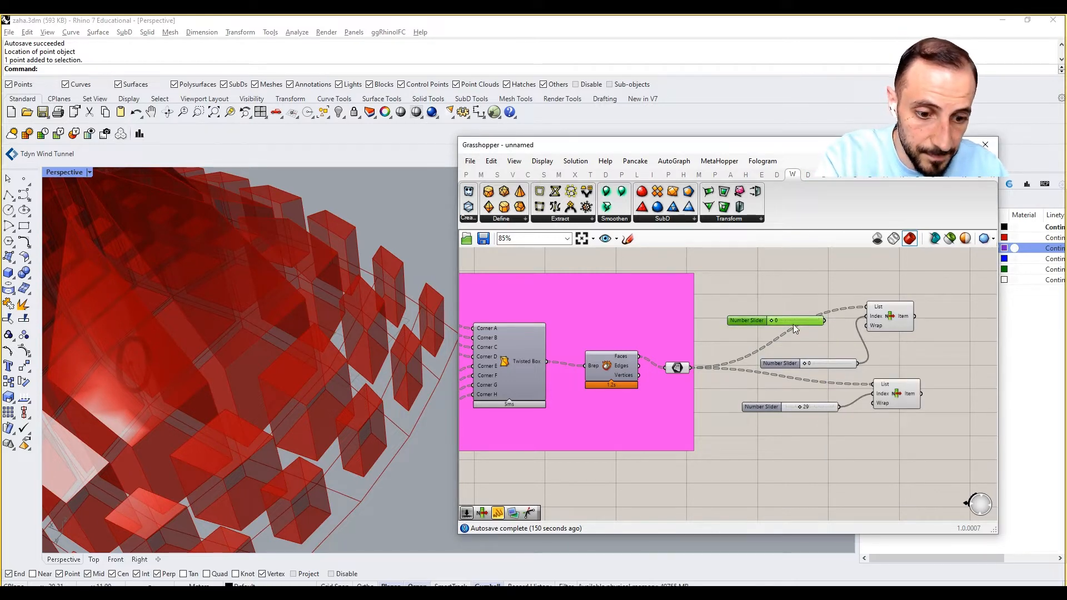
{"action": "key", "text": "Delete"}
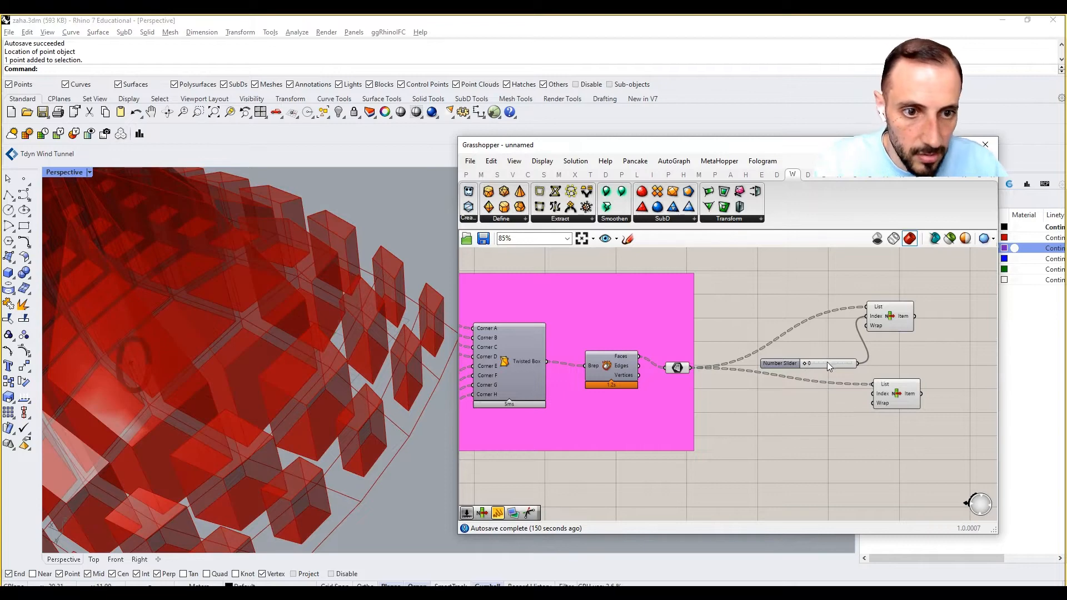
Move the index slider beside the first List Item and feed the second List Item's Index with a copy set to 5.
{"action": "left_click_drag", "start_coordinate": [825, 363], "coordinate": [801, 315]}
{"action": "double_click", "coordinate": [802, 388]}
{"action": "left_click_drag", "start_coordinate": [802, 387], "coordinate": [868, 396], "text": "alt"}
{"action": "left_click", "coordinate": [880, 318]}
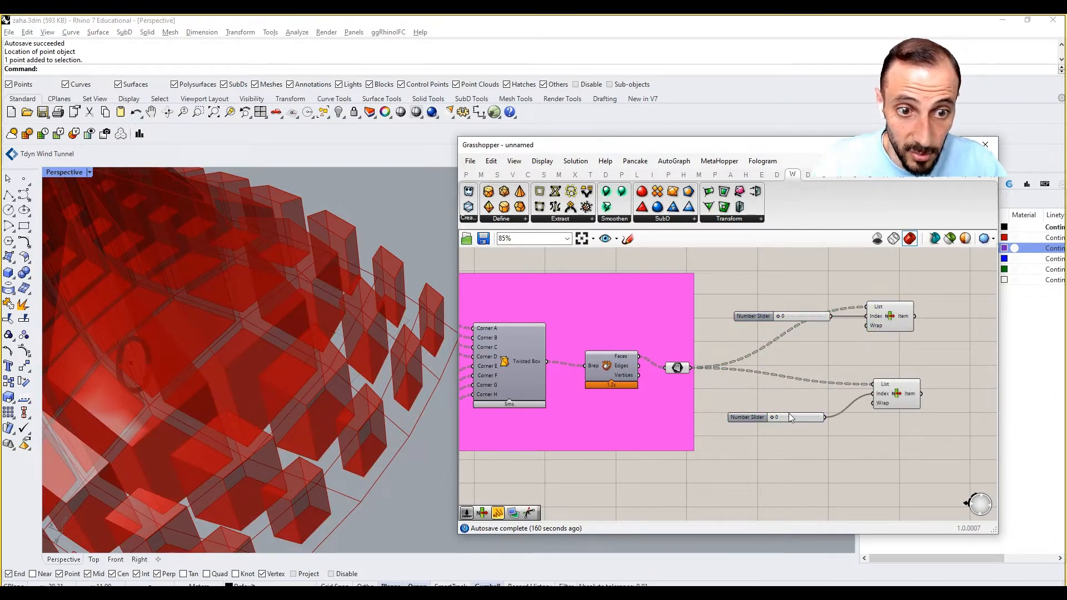
{"action": "left_click_drag", "start_coordinate": [772, 418], "coordinate": [783, 400]}
{"action": "left_click", "coordinate": [891, 405]}
{"action": "left_click", "coordinate": [856, 423]}
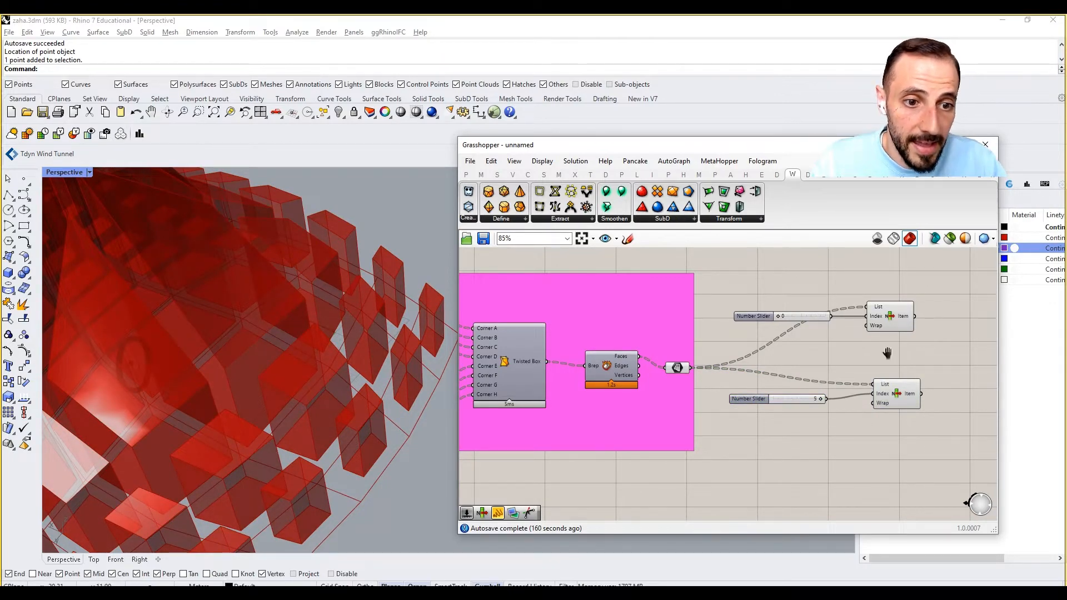
Duplicate the second List Item together with its slider and place the copy below as a third List Item.
{"action": "left_click_drag", "start_coordinate": [898, 348], "coordinate": [709, 433]}
{"action": "key", "text": "ctrl+c"}
{"action": "key", "text": "ctrl+v"}
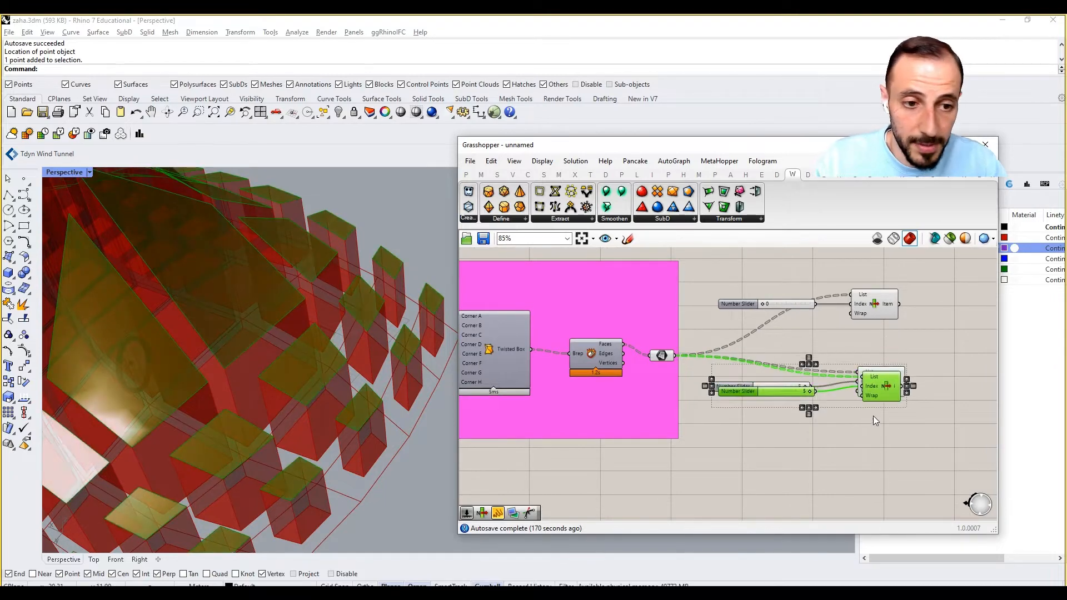
{"action": "left_click_drag", "start_coordinate": [889, 400], "coordinate": [886, 488]}
{"action": "left_click", "coordinate": [799, 460]}
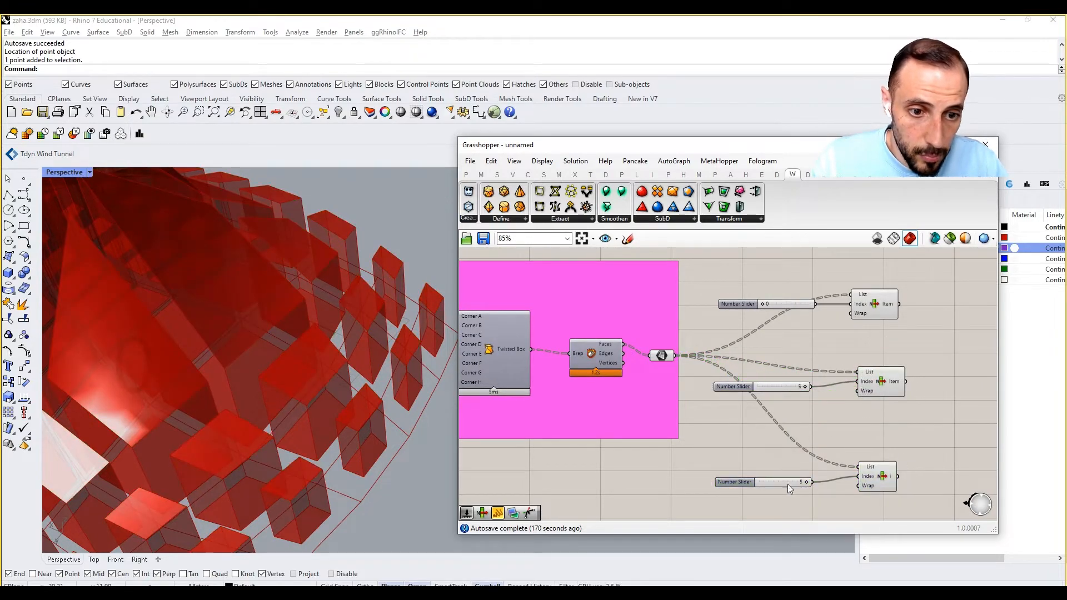
Make a spare copy of the third List Item's index slider and set the connected slider to 1.
{"action": "left_click", "coordinate": [786, 483]}
{"action": "key", "text": "ctrl+c"}
{"action": "key", "text": "ctrl+v"}
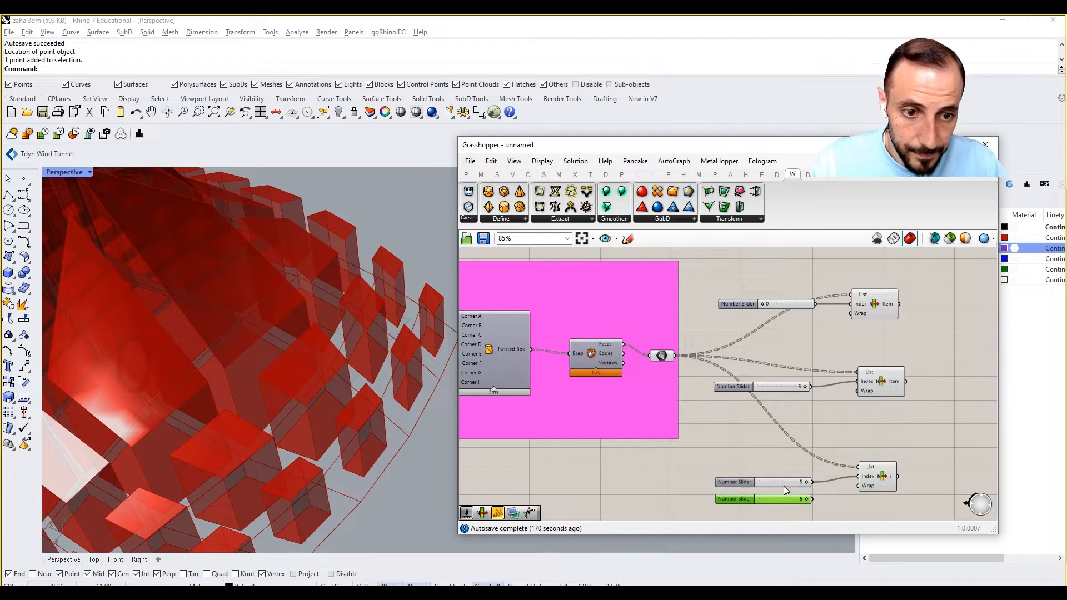
{"action": "left_click_drag", "start_coordinate": [799, 487], "coordinate": [772, 490]}
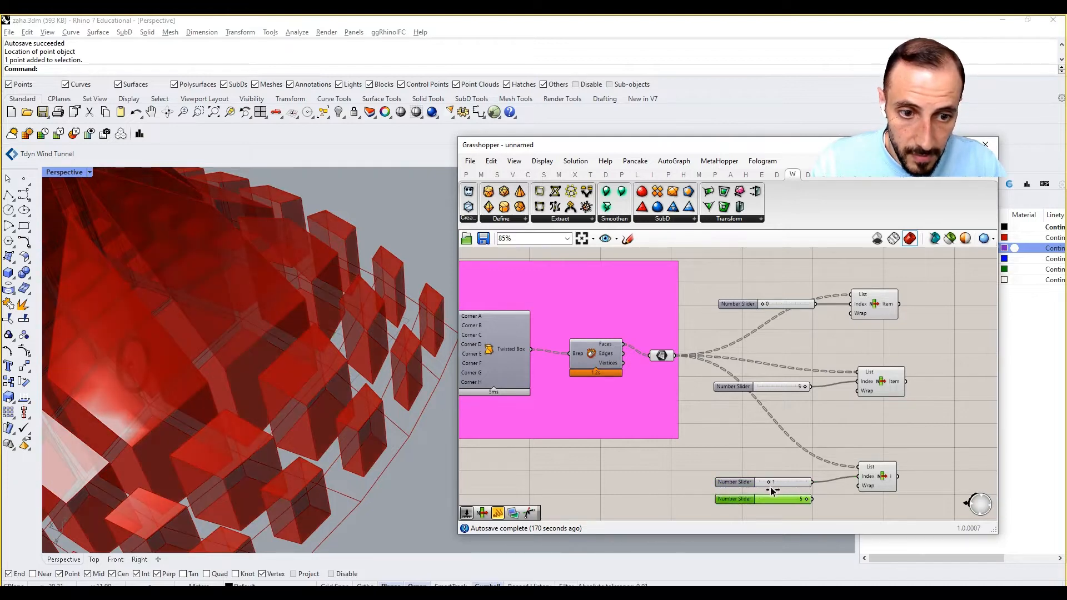
{"action": "left_click", "coordinate": [876, 472]}
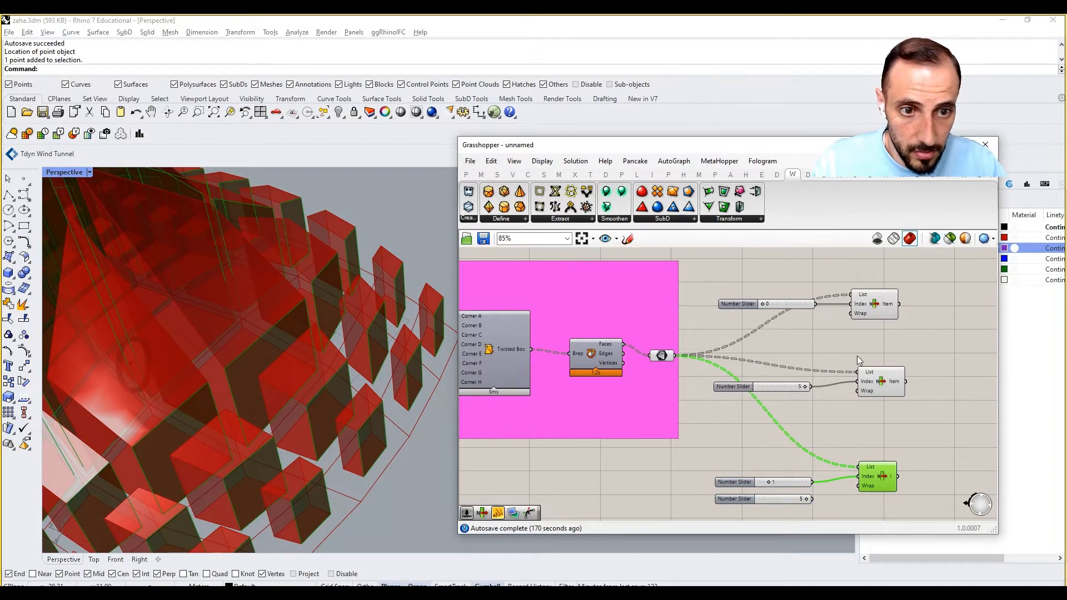
Turn off the preview of the first two List Items and of the face parameter that feeds them.
{"action": "left_click_drag", "start_coordinate": [930, 272], "coordinate": [704, 415]}
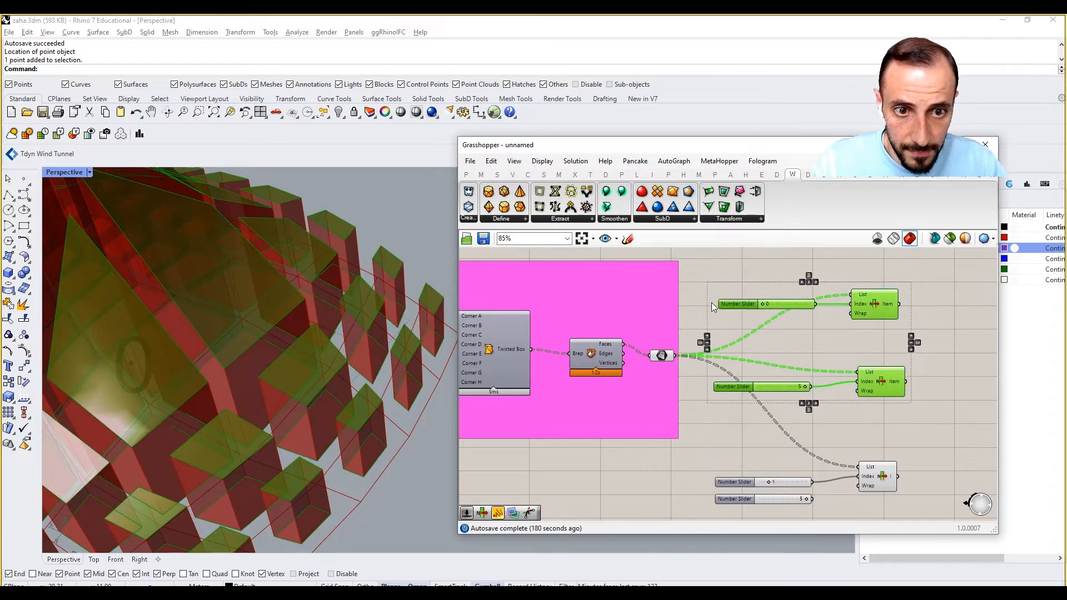
{"action": "left_click", "coordinate": [713, 308]}
{"action": "right_click_drag", "start_coordinate": [578, 393], "coordinate": [712, 355]}
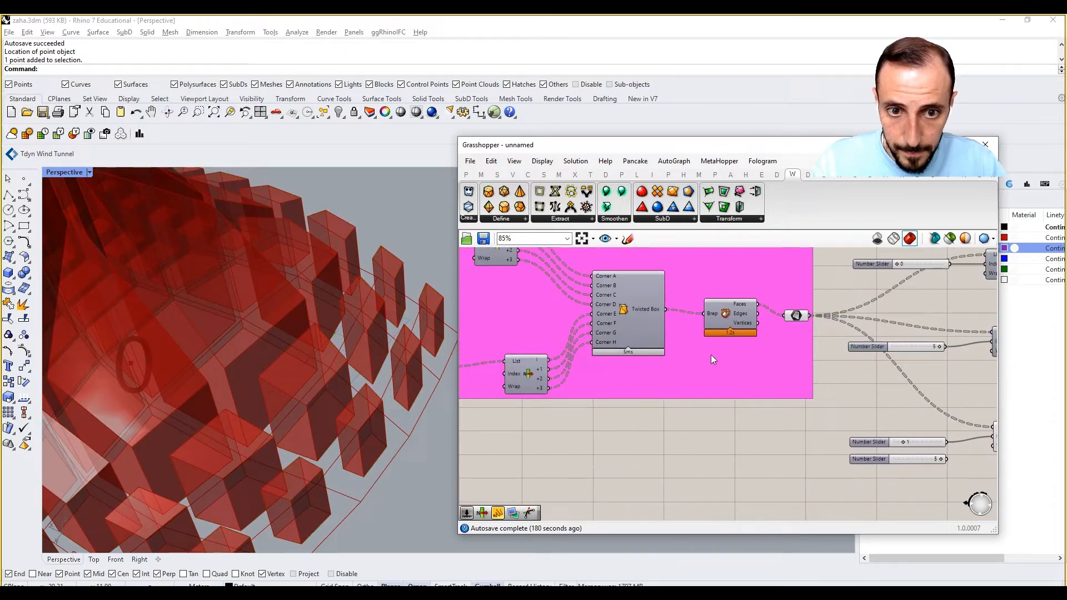
{"action": "right_click", "coordinate": [795, 315]}
{"action": "left_click", "coordinate": [812, 347]}
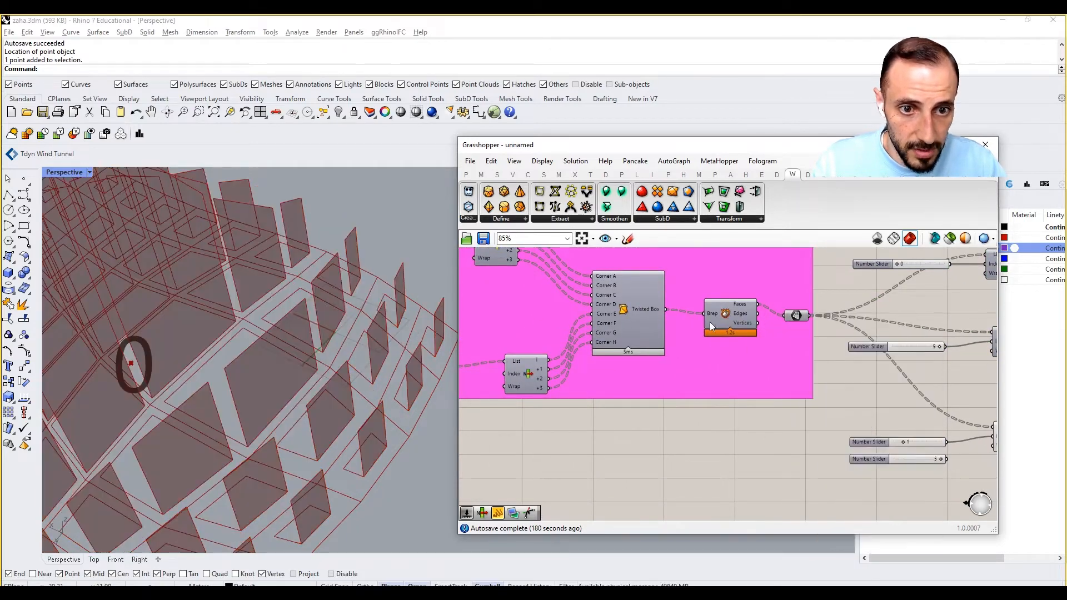
Turn on the preview of the Twisted Box component.
{"action": "right_click", "coordinate": [643, 300]}
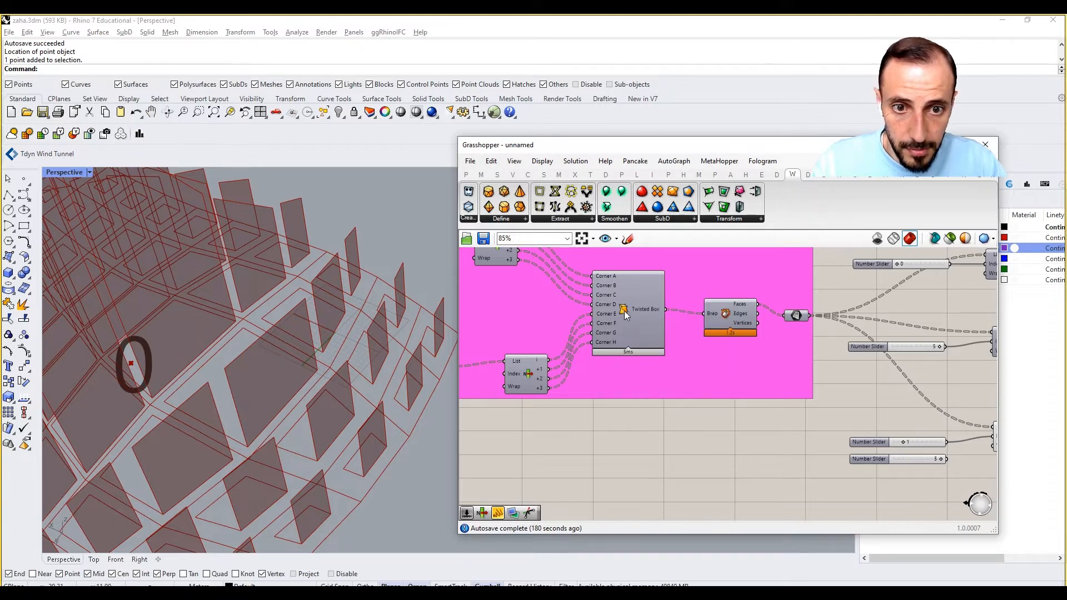
{"action": "right_click", "coordinate": [624, 311]}
{"action": "left_click", "coordinate": [639, 329]}
{"action": "right_click_drag", "start_coordinate": [845, 429], "coordinate": [702, 400]}
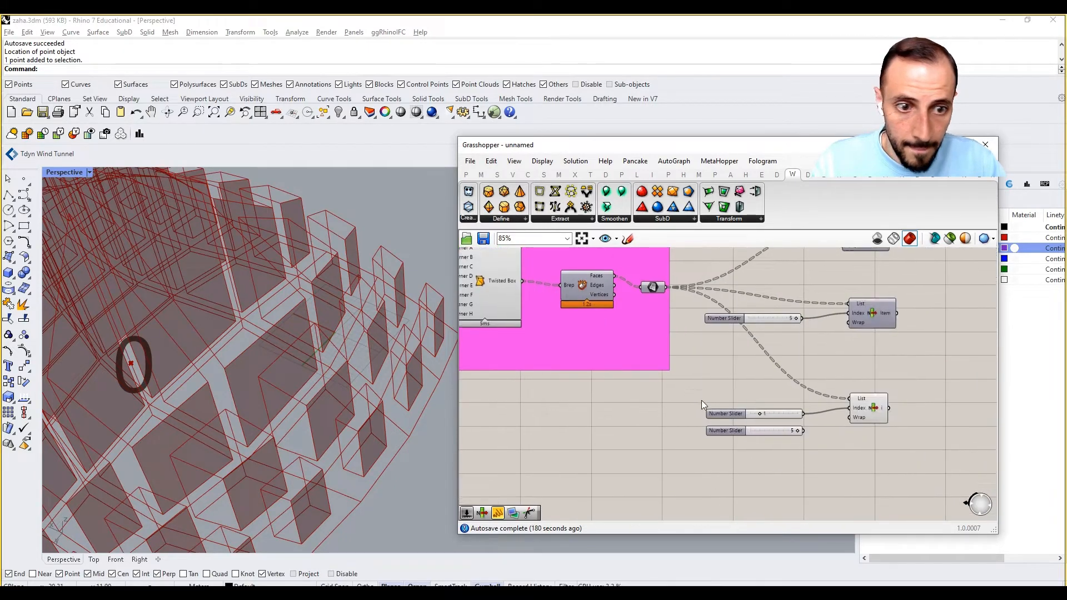
Set the spare slider to 3 and connect it as an additional Index input of the third List Item.
{"action": "scroll", "coordinate": [792, 423], "scroll_direction": "up", "scroll_amount": 3}
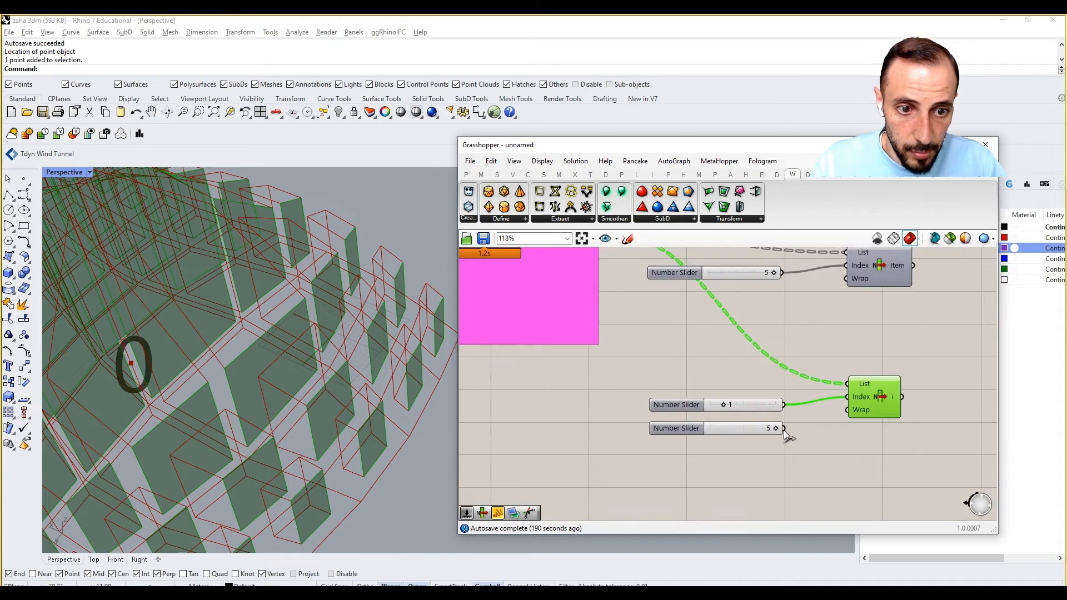
{"action": "left_click", "coordinate": [772, 430]}
{"action": "left_click_drag", "start_coordinate": [769, 430], "coordinate": [847, 397]}
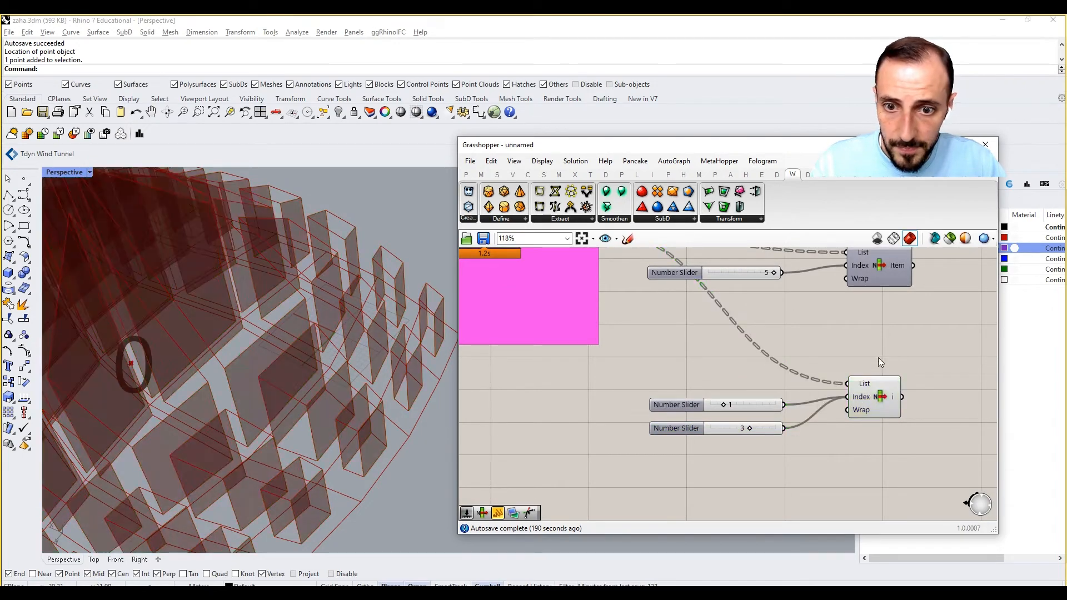
Duplicate the third List Item with both of its sliders and place the copy beneath as a fourth List Item.
{"action": "scroll", "coordinate": [880, 361], "scroll_direction": "down", "scroll_amount": 2}
{"action": "left_click_drag", "start_coordinate": [875, 404], "coordinate": [675, 493]}
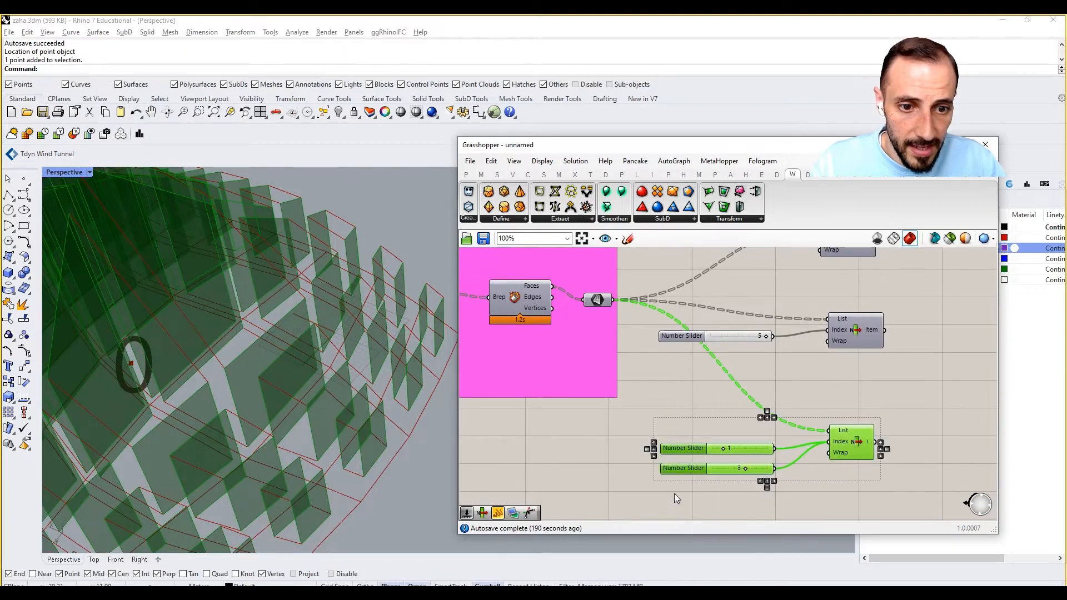
{"action": "right_click_drag", "start_coordinate": [675, 493], "coordinate": [670, 438]}
{"action": "left_click_drag", "start_coordinate": [847, 392], "coordinate": [832, 489], "text": "alt"}
{"action": "left_click", "coordinate": [838, 435]}
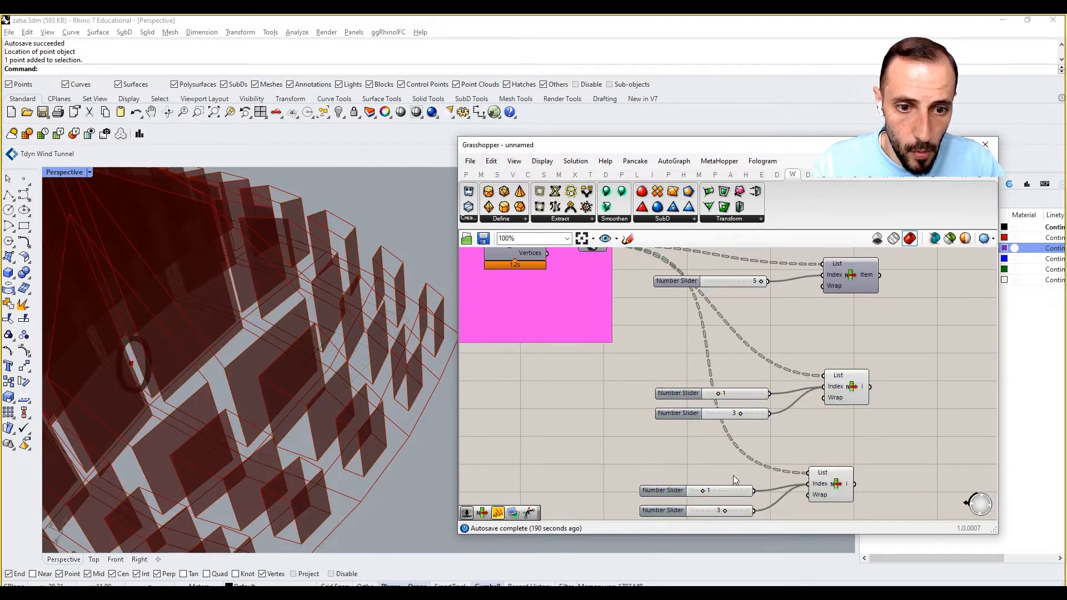
Set the fourth List Item's two index sliders to 2 and 4.
{"action": "right_click_drag", "start_coordinate": [733, 476], "coordinate": [736, 453]}
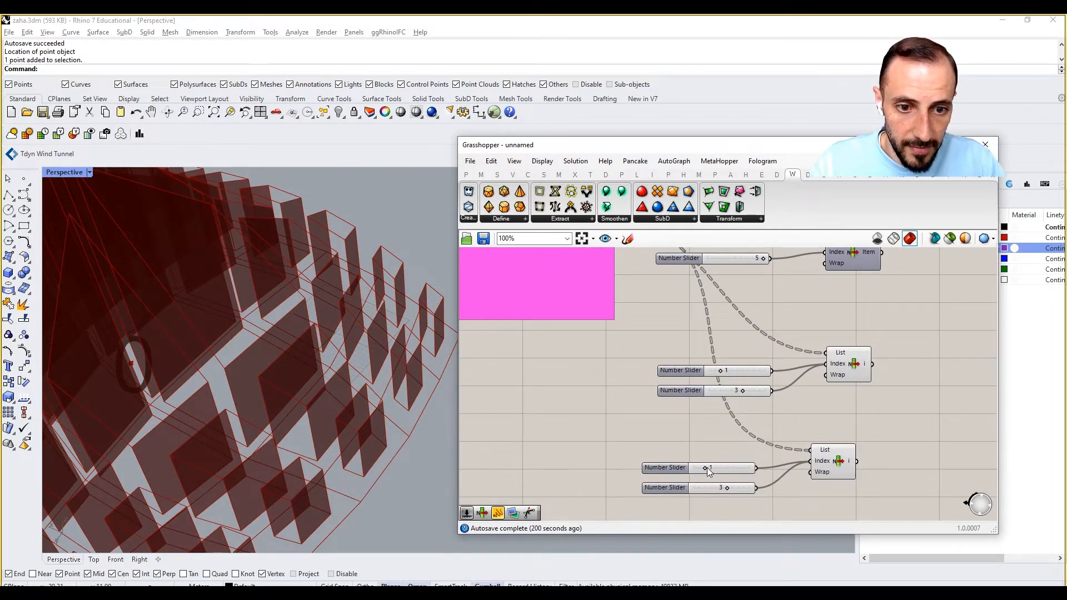
{"action": "left_click_drag", "start_coordinate": [704, 468], "coordinate": [738, 489]}
{"action": "right_click_drag", "start_coordinate": [940, 432], "coordinate": [936, 435]}
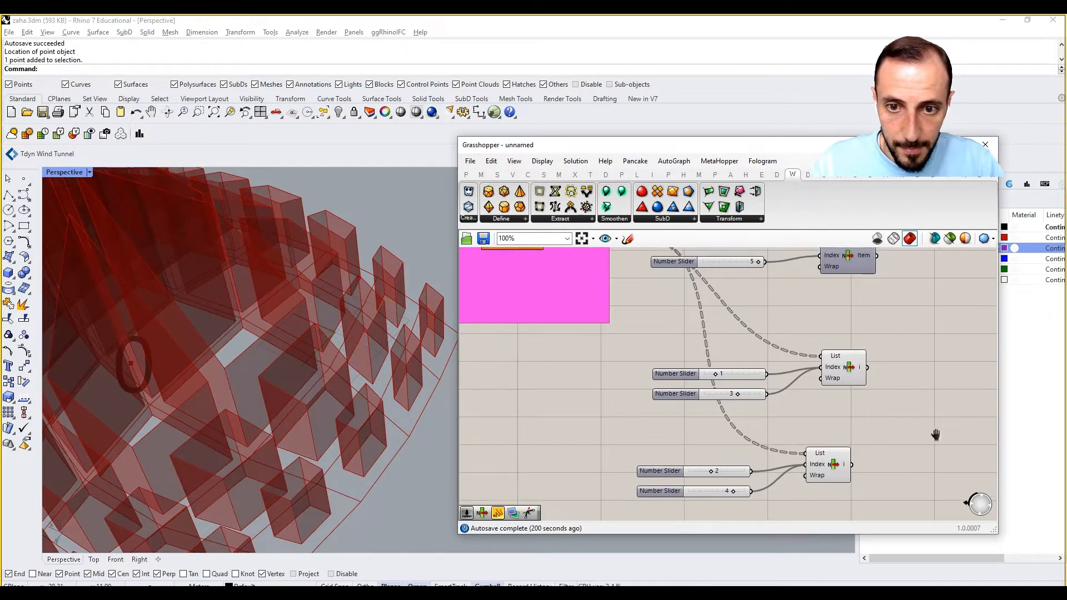
Turn the preview of the first two List Items back on.
{"action": "scroll", "coordinate": [935, 435], "scroll_direction": "down", "scroll_amount": 3}
{"action": "left_click_drag", "start_coordinate": [865, 275], "coordinate": [810, 368]}
{"action": "right_click", "coordinate": [891, 314]}
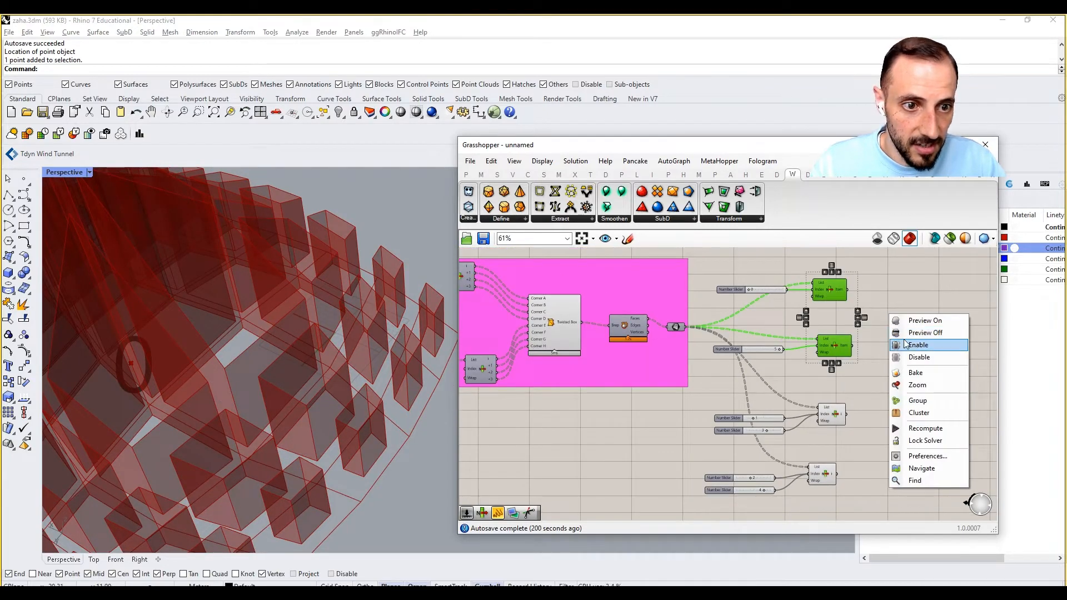
{"action": "left_click", "coordinate": [917, 320]}
Shift all four List Items and their sliders together, a little higher relative to the face parameter.
{"action": "left_click_drag", "start_coordinate": [899, 265], "coordinate": [701, 507]}
{"action": "left_click_drag", "start_coordinate": [839, 408], "coordinate": [857, 370]}
{"action": "right_click_drag", "start_coordinate": [876, 415], "coordinate": [851, 472]}
Add a Mesh Surface component beside the first List Item and connect that List Item's output to its Surface input.
{"action": "double_click", "coordinate": [892, 364]}
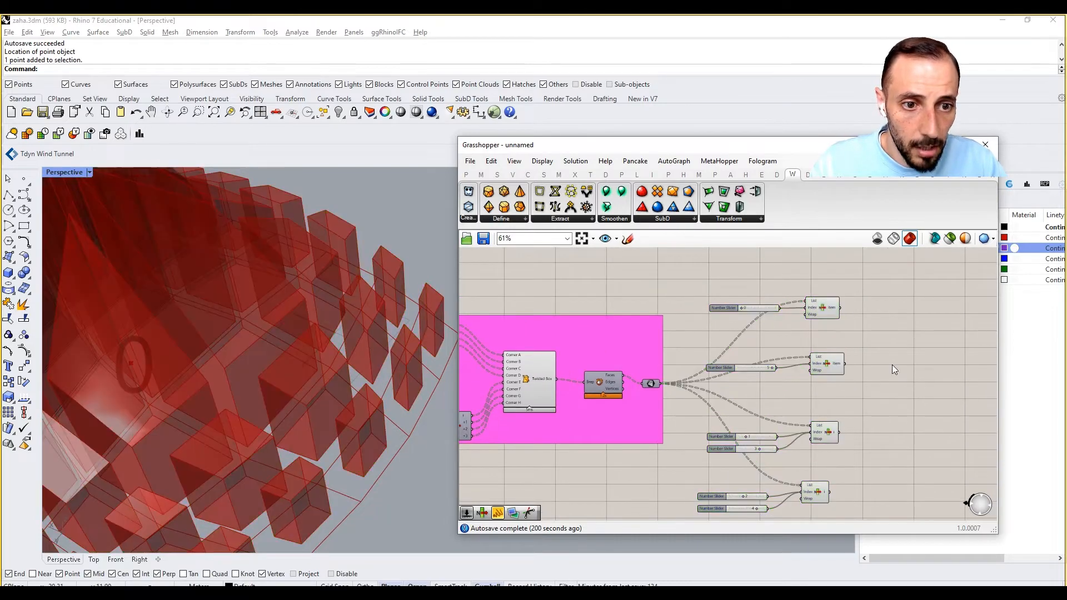
{"action": "type", "text": "mesh"}
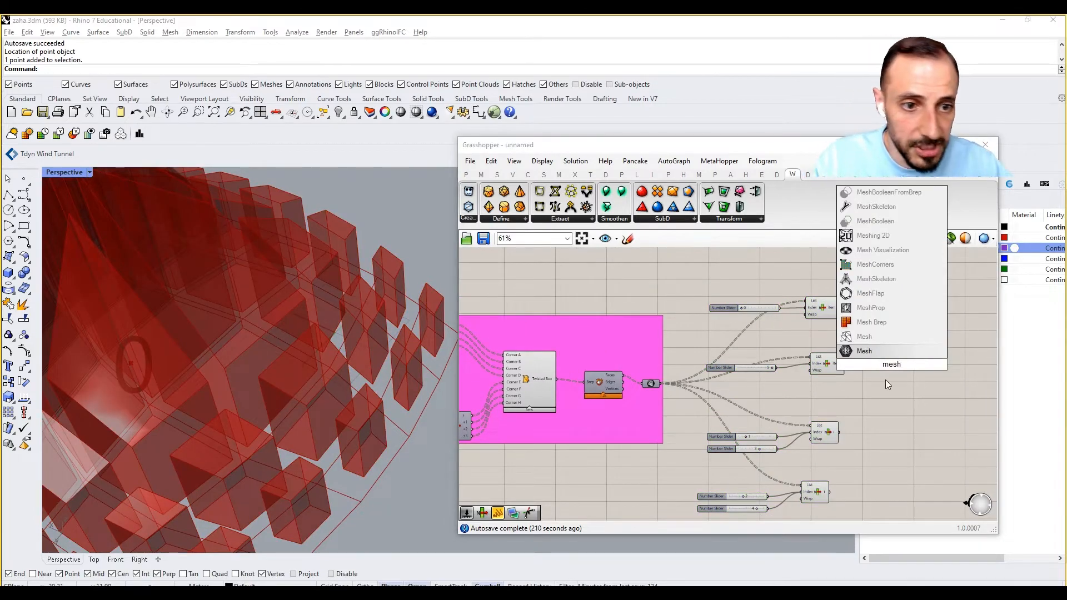
{"action": "type", "text": " sur"}
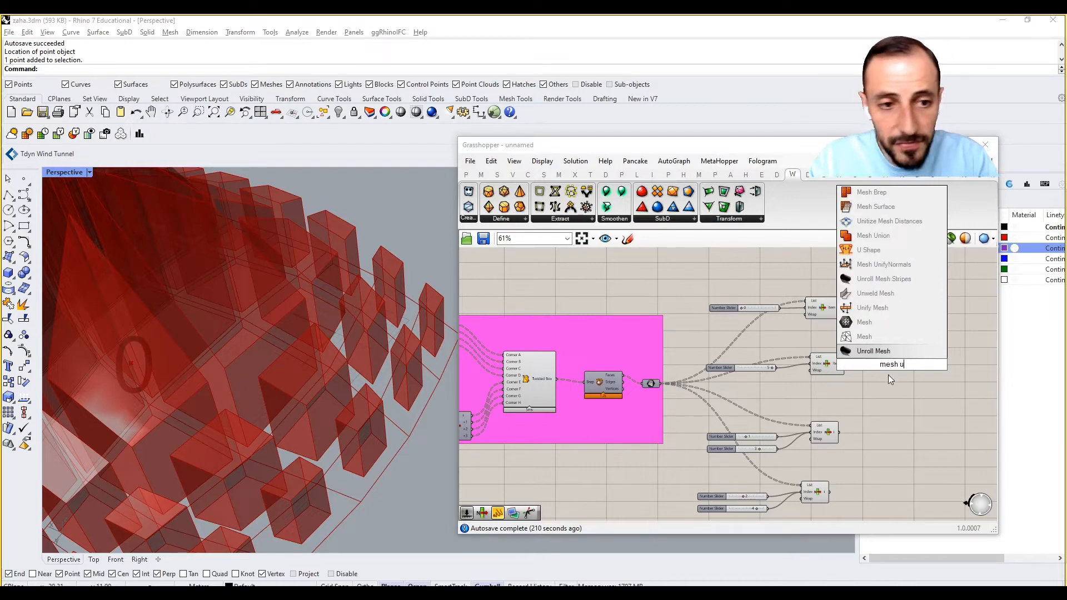
{"action": "type", "text": "face"}
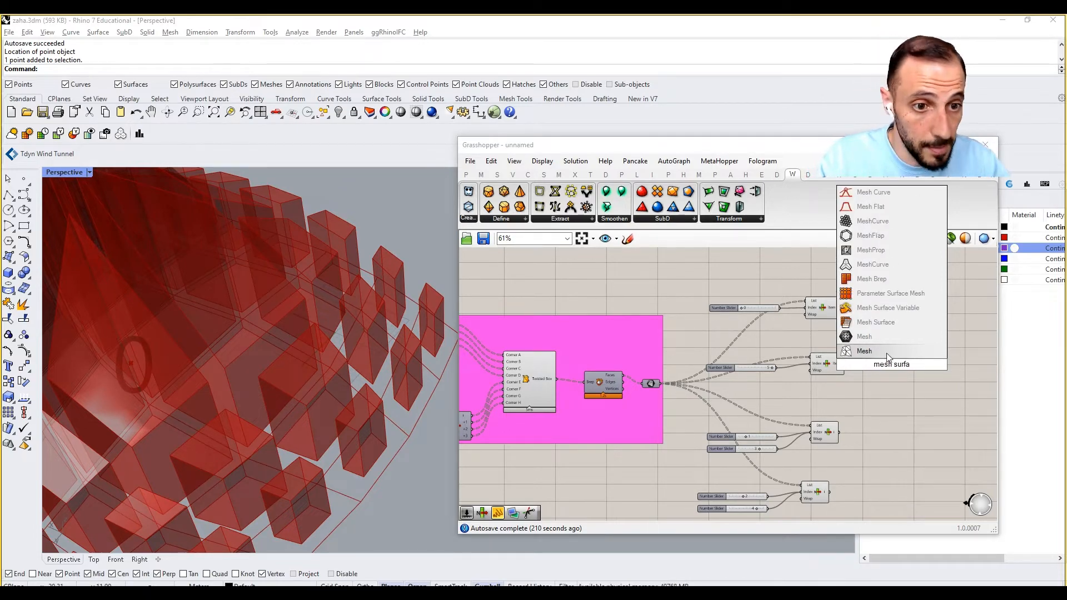
{"action": "left_click", "coordinate": [881, 325]}
{"action": "scroll", "coordinate": [889, 355], "scroll_direction": "up", "scroll_amount": 2}
{"action": "left_click_drag", "start_coordinate": [889, 358], "coordinate": [894, 292]}
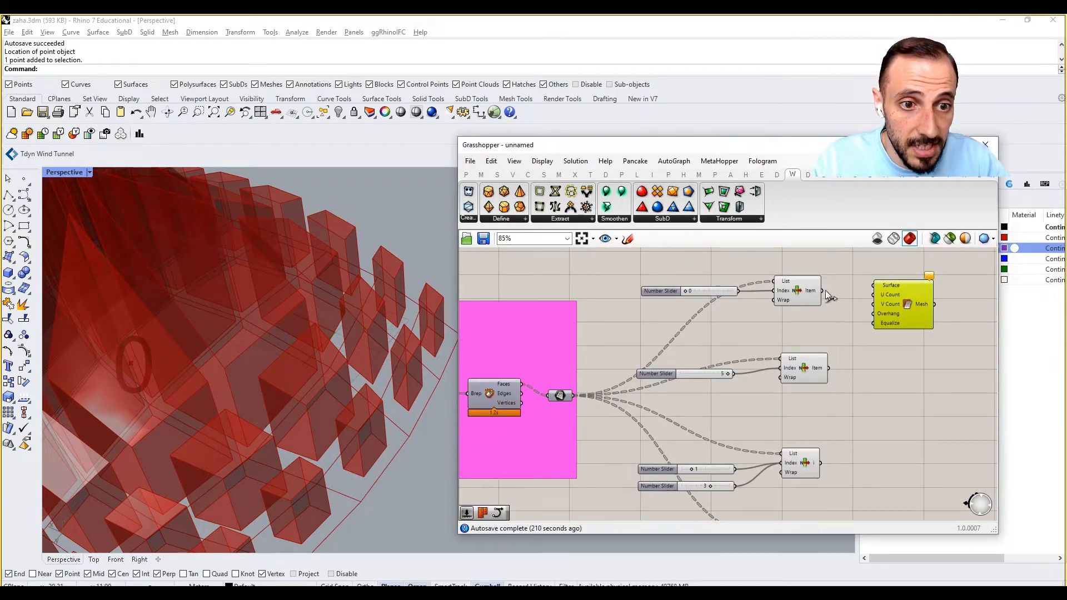
{"action": "left_click_drag", "start_coordinate": [823, 290], "coordinate": [943, 300]}
{"action": "left_click", "coordinate": [860, 309]}
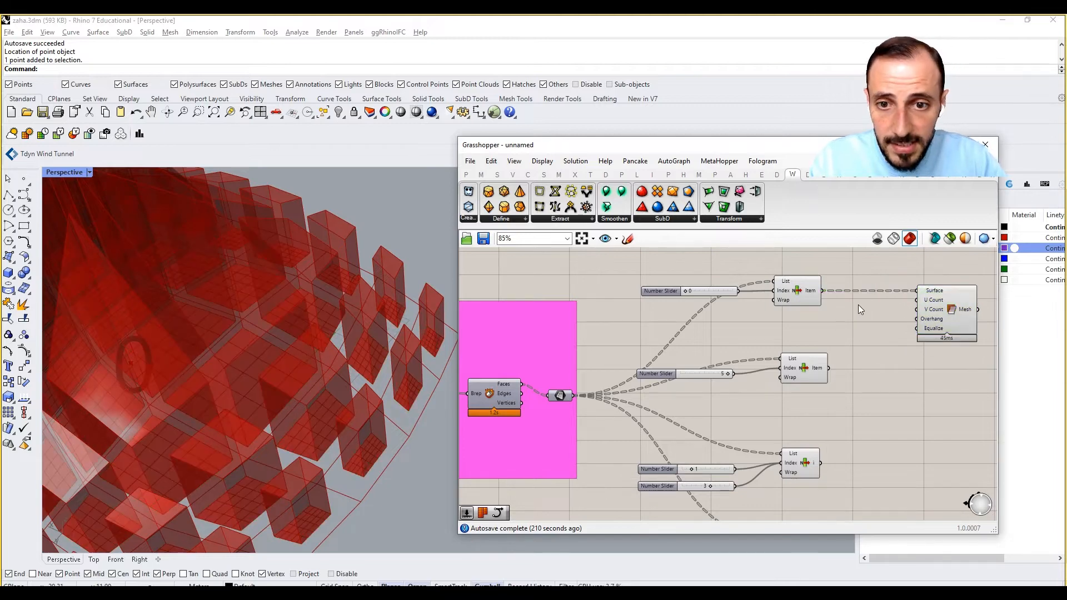
Add a number slider with value 2 and connect it to the Mesh Surface's U Count and V Count.
{"action": "scroll", "coordinate": [854, 309], "scroll_direction": "up", "scroll_amount": 3}
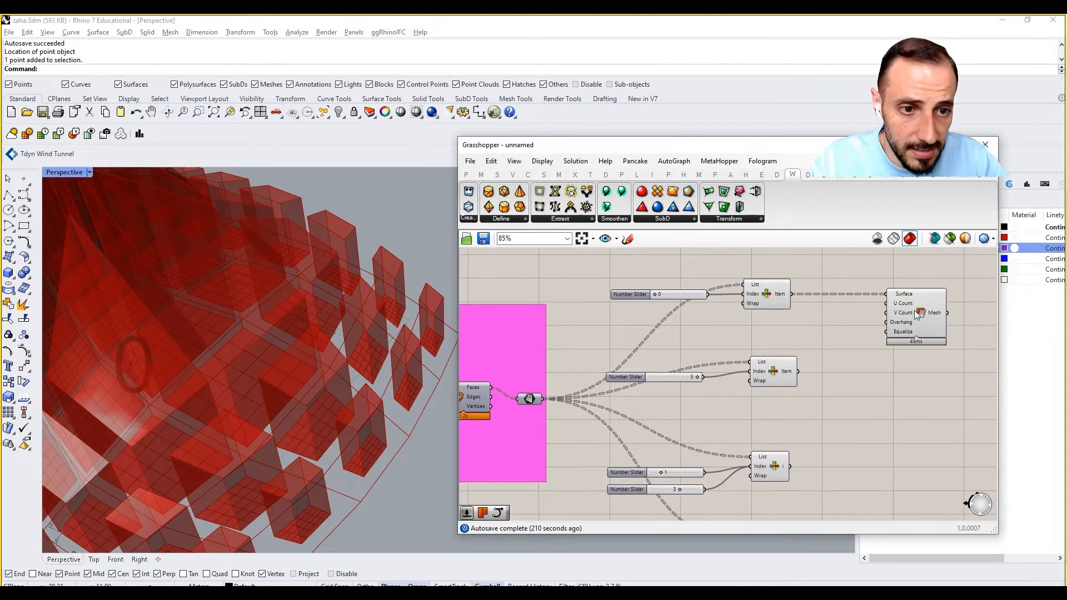
{"action": "double_click", "coordinate": [825, 324]}
{"action": "type", "text": "2"}
{"action": "key", "text": "Return"}
{"action": "left_click_drag", "start_coordinate": [890, 322], "coordinate": [847, 322]}
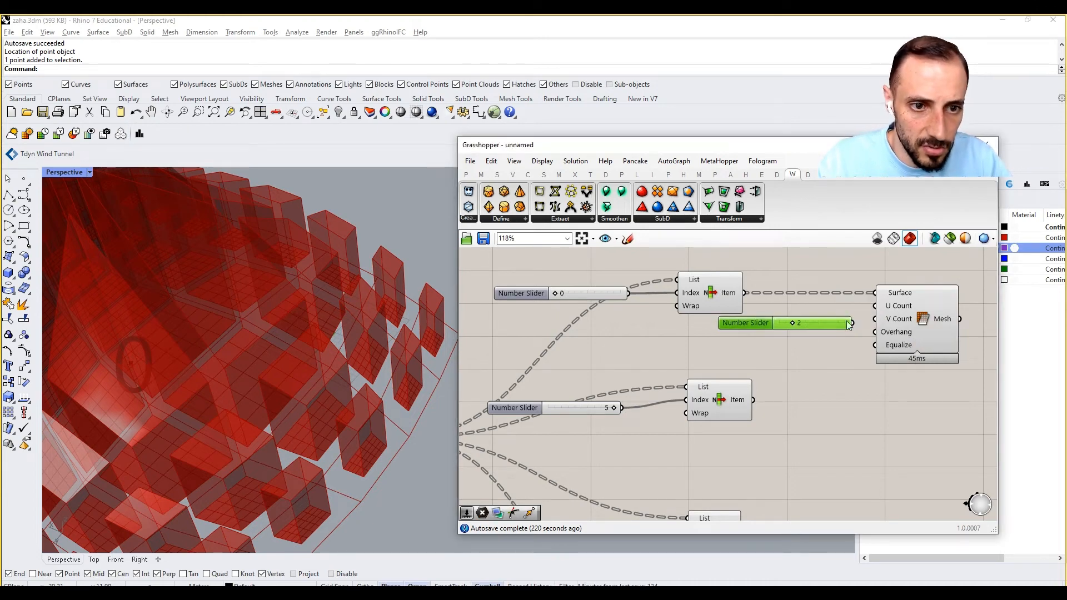
{"action": "left_click", "coordinate": [920, 332]}
Duplicate the Mesh Surface with its slider below and feed the copy's Surface input from the second List Item.
{"action": "scroll", "coordinate": [890, 388], "scroll_direction": "down", "scroll_amount": 3}
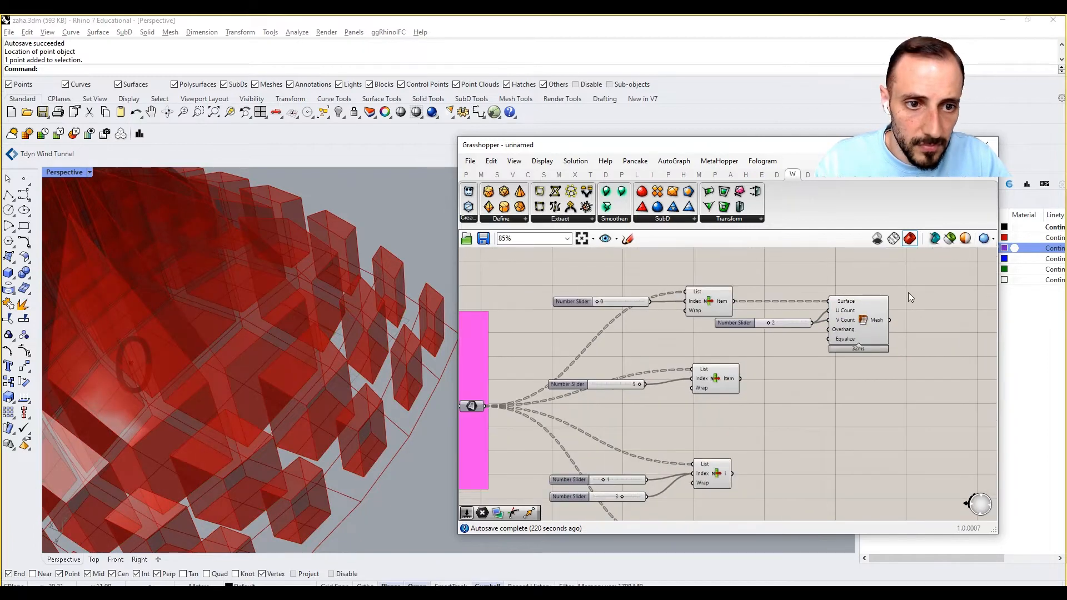
{"action": "left_click_drag", "start_coordinate": [908, 293], "coordinate": [801, 350]}
{"action": "left_click_drag", "start_coordinate": [855, 318], "coordinate": [859, 401], "text": "alt"}
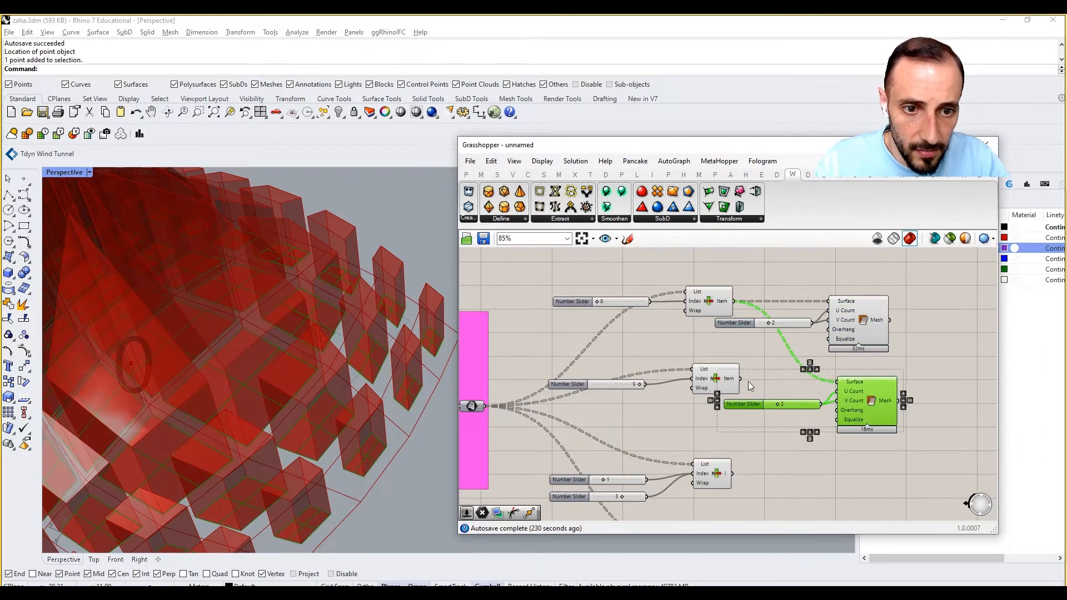
{"action": "left_click_drag", "start_coordinate": [796, 385], "coordinate": [837, 383]}
{"action": "left_click", "coordinate": [847, 449]}
Place another copy of the Mesh Surface and its slider below, with the third List Item connected to Surface.
{"action": "right_click_drag", "start_coordinate": [877, 452], "coordinate": [868, 408]}
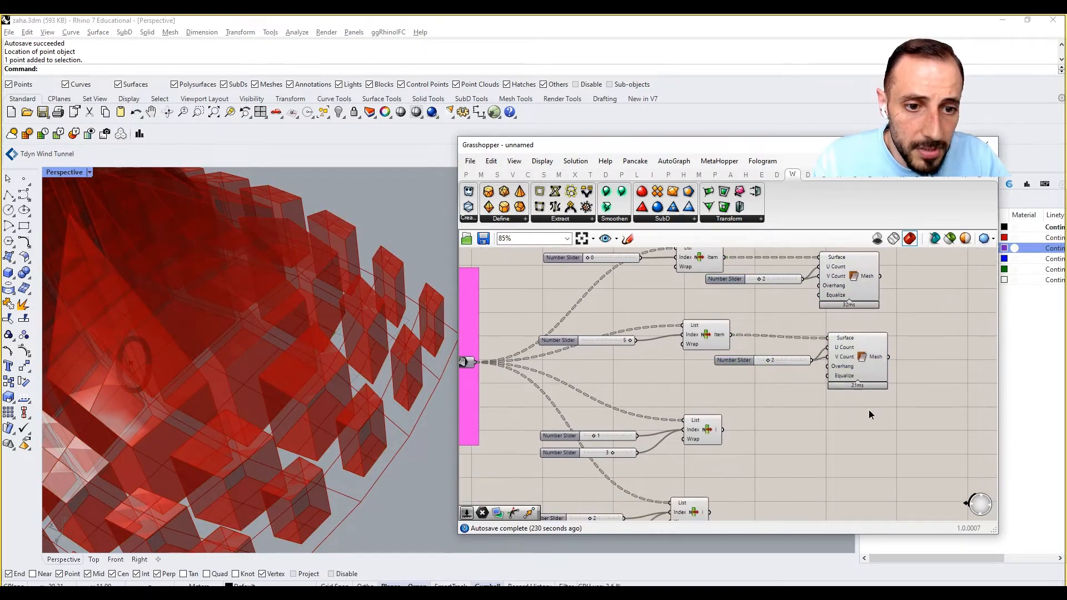
{"action": "left_click_drag", "start_coordinate": [868, 412], "coordinate": [797, 341]}
{"action": "left_click_drag", "start_coordinate": [858, 351], "coordinate": [825, 439], "text": "alt"}
{"action": "left_click", "coordinate": [750, 423]}
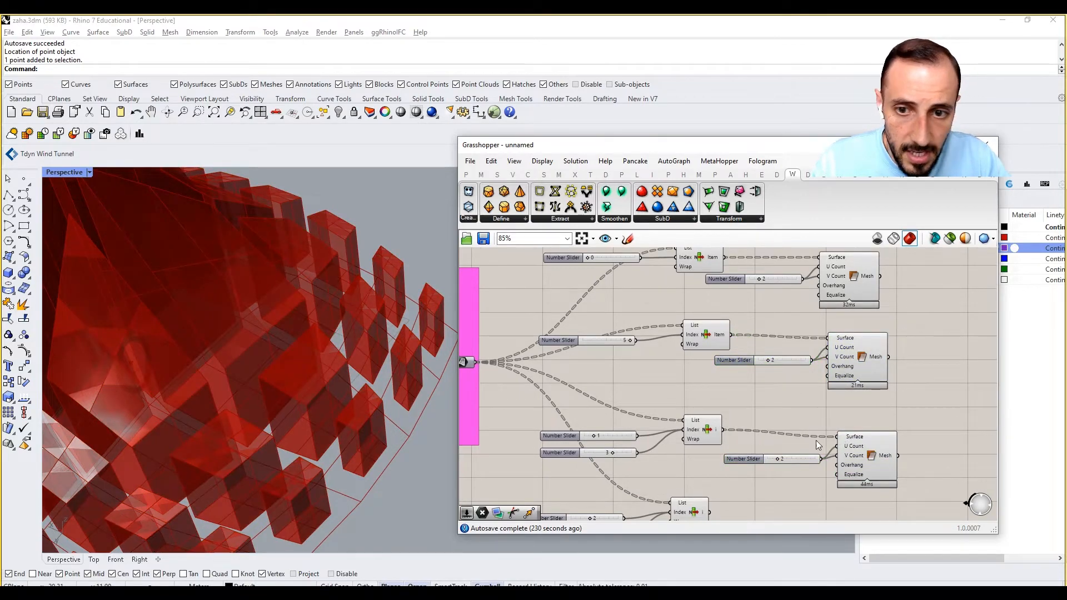
Give the third Mesh Surface a separate V Count slider set to 3, keeping the slider at 2 for U Count.
{"action": "scroll", "coordinate": [826, 462], "scroll_direction": "up", "scroll_amount": 3}
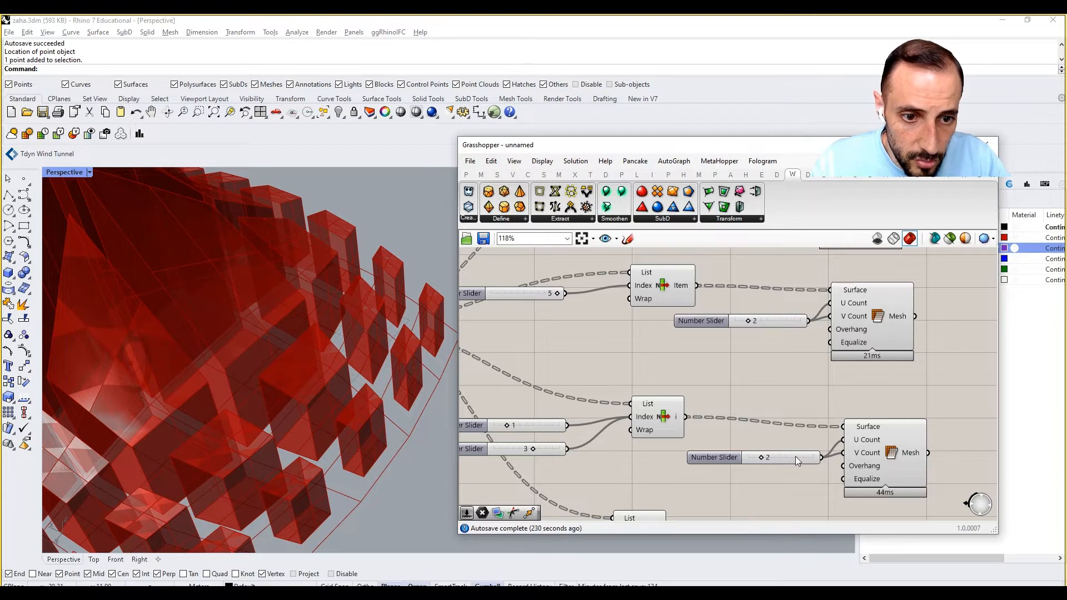
{"action": "left_click_drag", "start_coordinate": [795, 456], "coordinate": [844, 453]}
{"action": "left_click", "coordinate": [872, 455]}
{"action": "right_click_drag", "start_coordinate": [757, 437], "coordinate": [751, 417]}
{"action": "scroll", "coordinate": [750, 418], "scroll_direction": "down", "scroll_amount": 2}
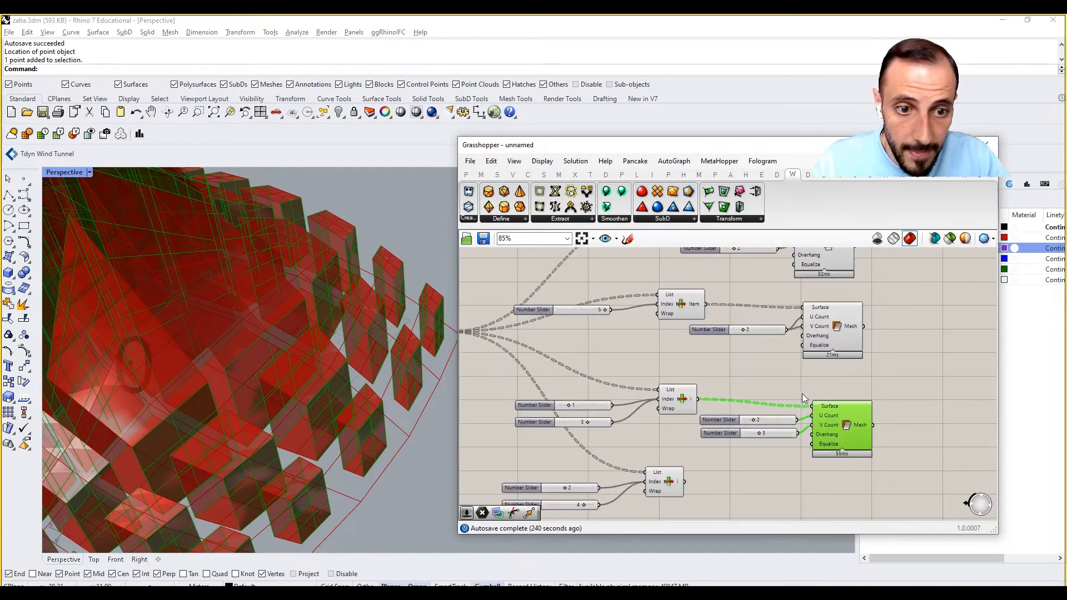
Duplicate the third Mesh Surface with both count sliders and feed the copy's Surface input from the fourth List Item.
{"action": "left_click_drag", "start_coordinate": [870, 379], "coordinate": [758, 451]}
{"action": "right_click_drag", "start_coordinate": [758, 448], "coordinate": [752, 412]}
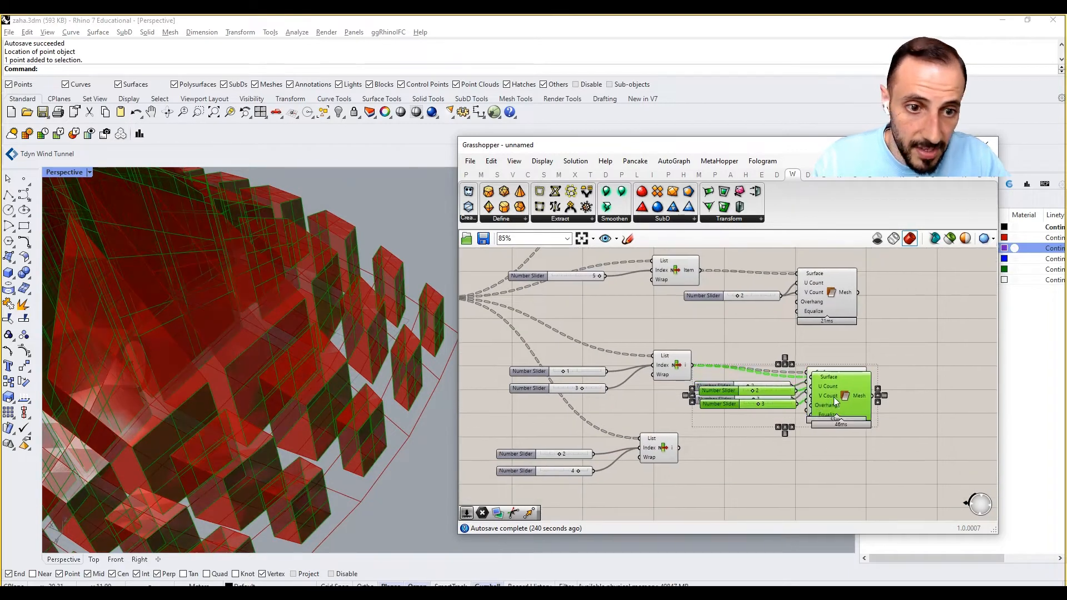
{"action": "left_click_drag", "start_coordinate": [833, 397], "coordinate": [824, 471], "text": "alt"}
{"action": "left_click_drag", "start_coordinate": [682, 448], "coordinate": [797, 447]}
{"action": "left_click", "coordinate": [758, 439]}
{"action": "scroll", "coordinate": [800, 433], "scroll_direction": "down", "scroll_amount": 3}
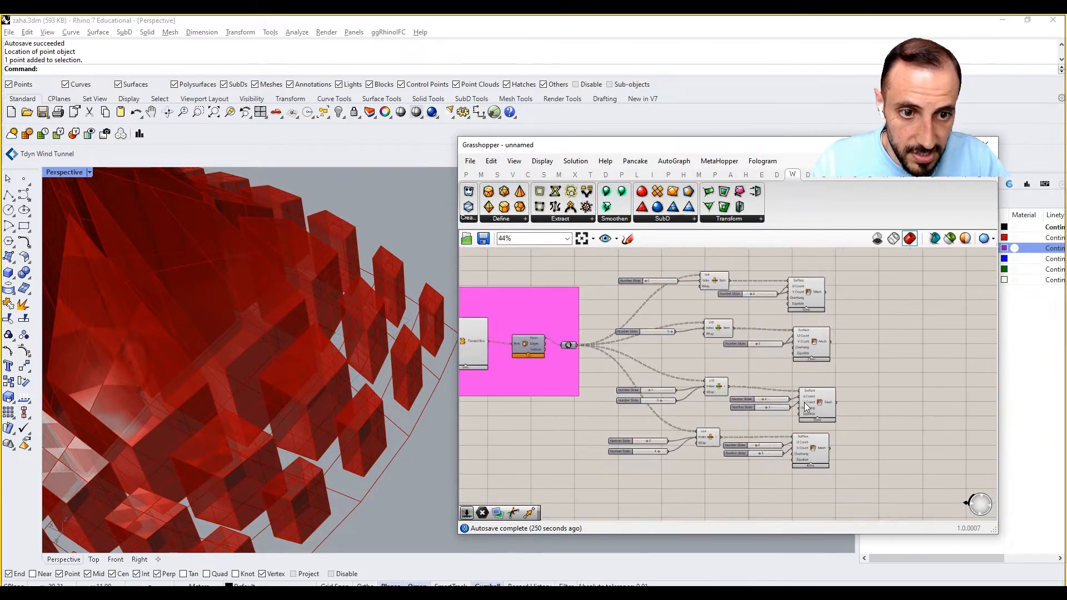
Move the four Mesh Surface components and their count sliders together farther away from the List Items.
{"action": "left_click_drag", "start_coordinate": [863, 286], "coordinate": [764, 451]}
{"action": "left_click_drag", "start_coordinate": [807, 356], "coordinate": [865, 356]}
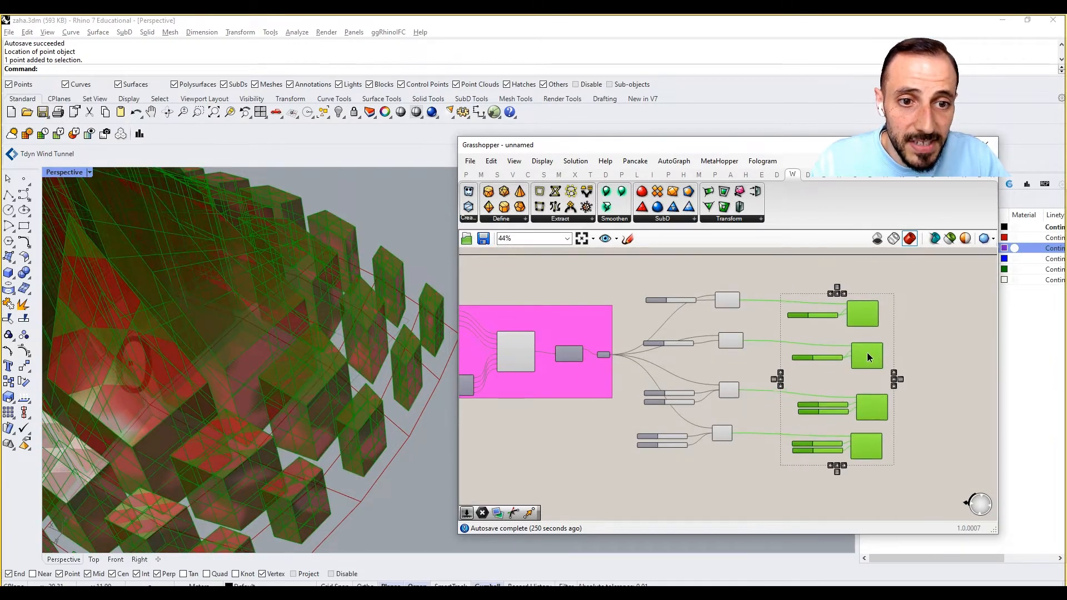
{"action": "left_click", "coordinate": [749, 326]}
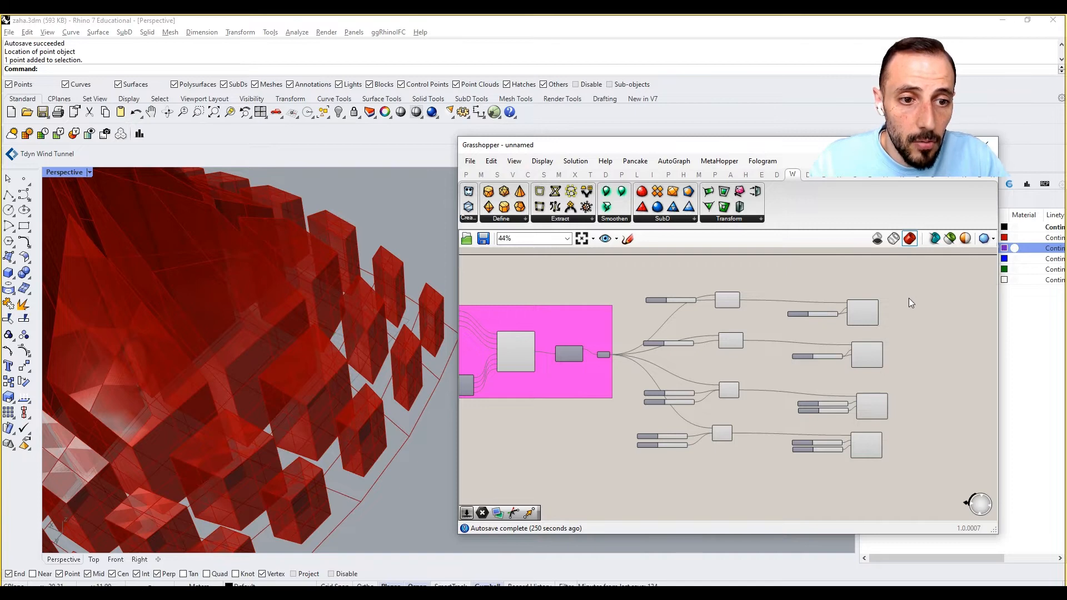
Add a Merge component beside the first Mesh Surface's output.
{"action": "scroll", "coordinate": [827, 329], "scroll_direction": "up", "scroll_amount": 2}
{"action": "double_click", "coordinate": [843, 348]}
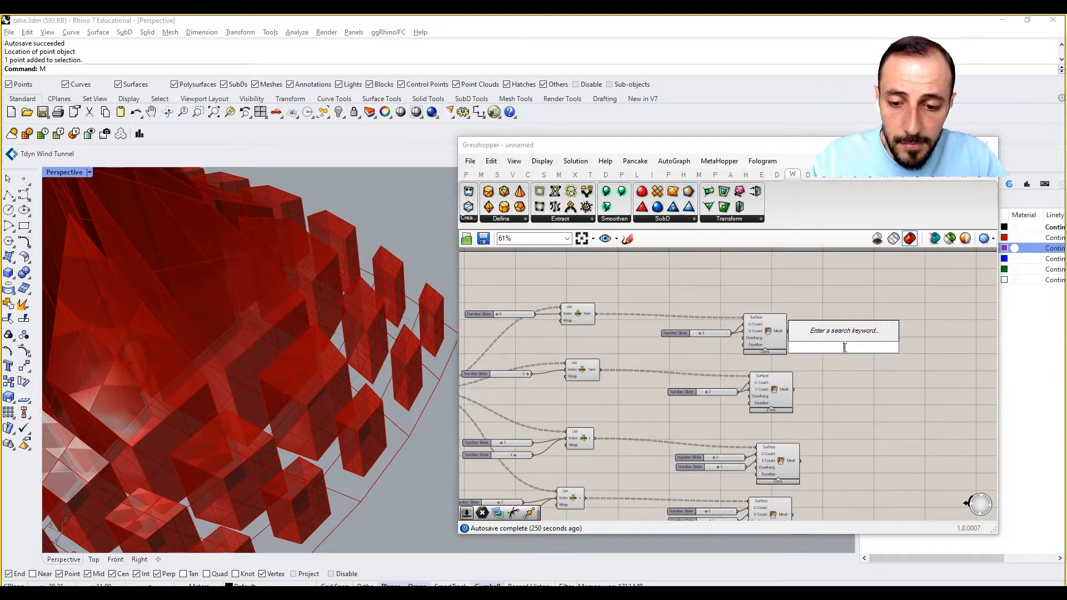
{"action": "type", "text": "e"}
{"action": "key", "text": "Escape"}
{"action": "double_click", "coordinate": [844, 348]}
{"action": "type", "text": "me"}
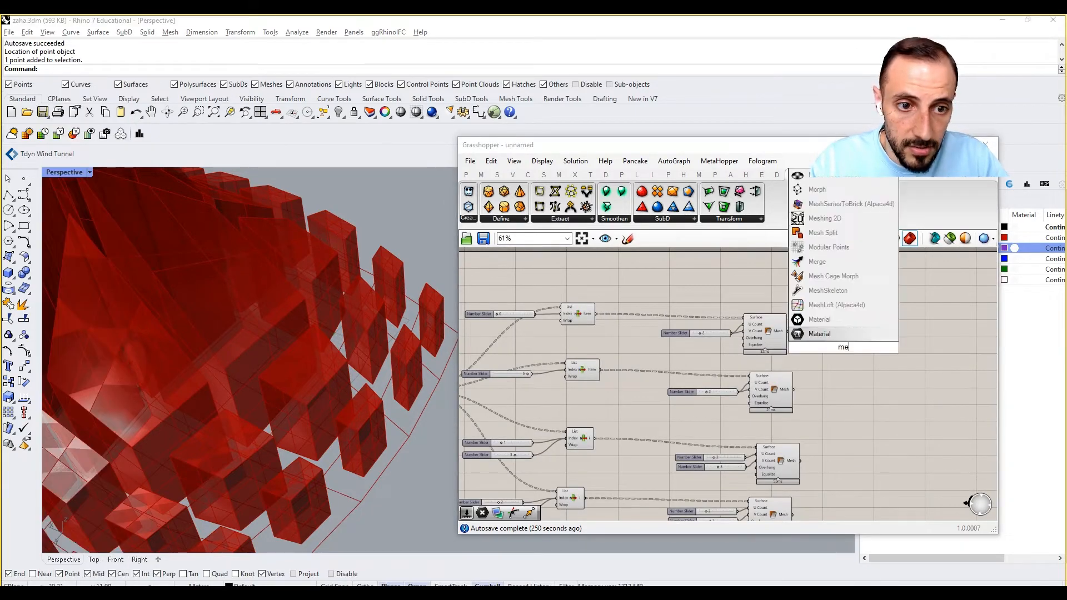
{"action": "type", "text": "r"}
{"action": "left_click", "coordinate": [827, 334]}
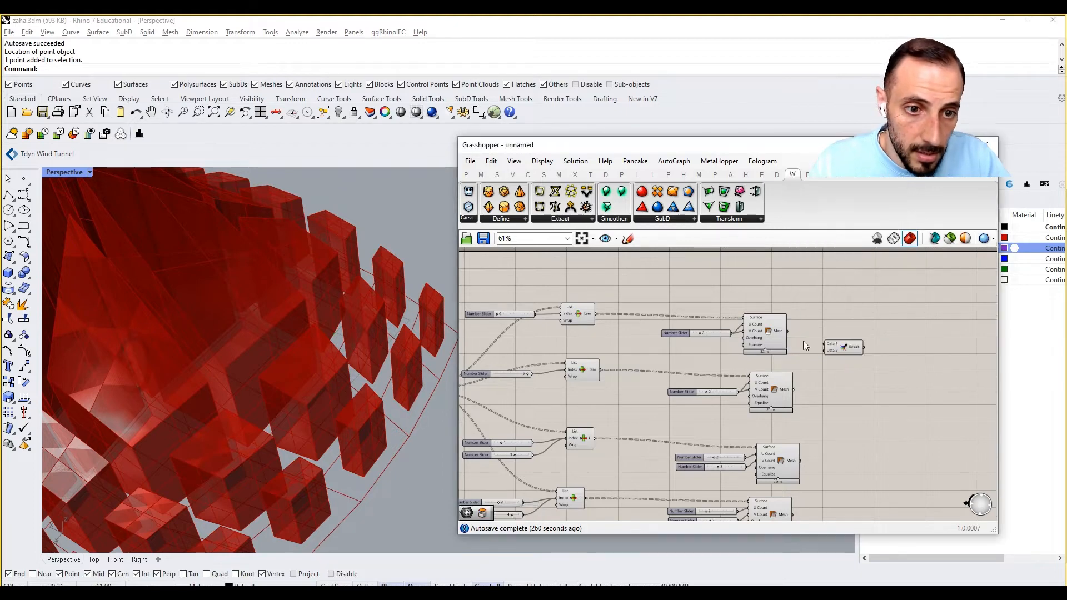
Connect the four Mesh Surface outputs to the Merge's D1 to D4 inputs and remove the spare D5 input.
{"action": "scroll", "coordinate": [777, 332], "scroll_direction": "up", "scroll_amount": 2}
{"action": "left_click_drag", "start_coordinate": [785, 327], "coordinate": [838, 345]}
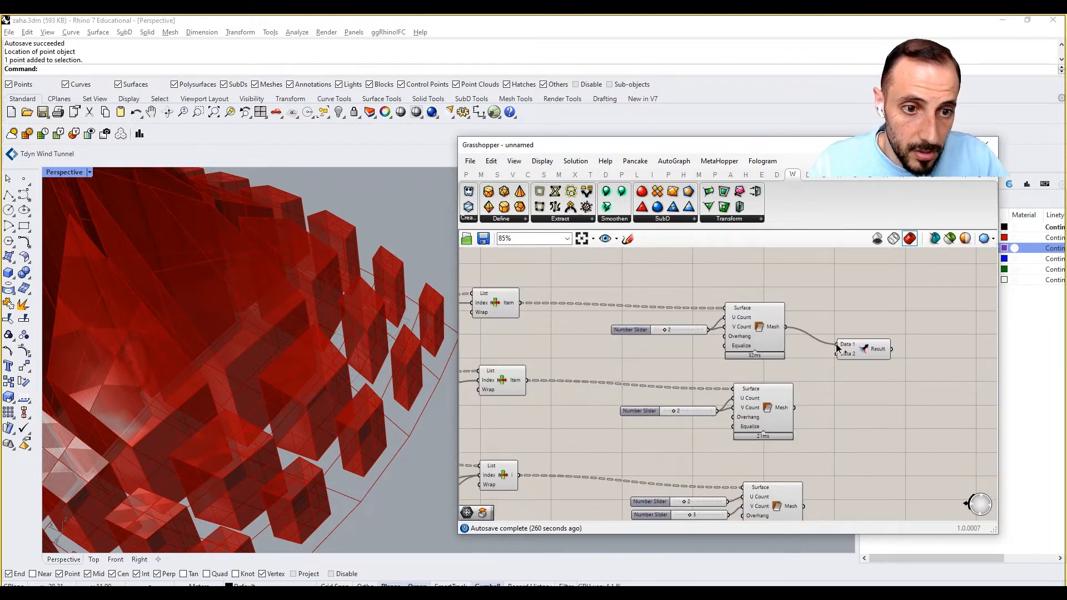
{"action": "left_click_drag", "start_coordinate": [810, 393], "coordinate": [877, 420]}
{"action": "right_click_drag", "start_coordinate": [839, 457], "coordinate": [827, 373]}
{"action": "left_click_drag", "start_coordinate": [842, 342], "coordinate": [844, 339]}
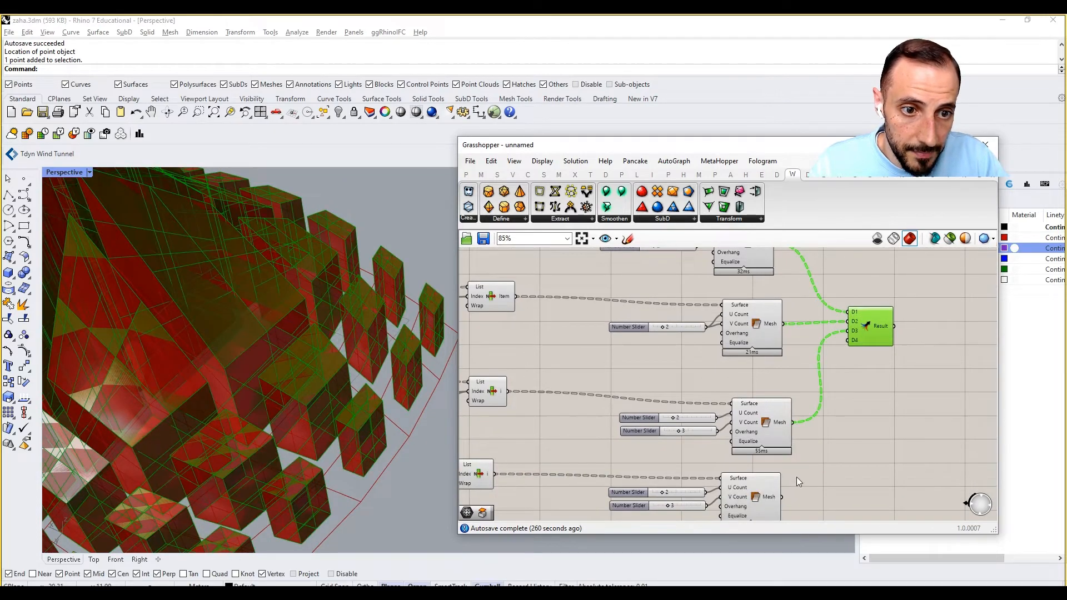
{"action": "left_click_drag", "start_coordinate": [781, 497], "coordinate": [847, 340]}
{"action": "scroll", "coordinate": [868, 380], "scroll_direction": "up", "scroll_amount": 6}
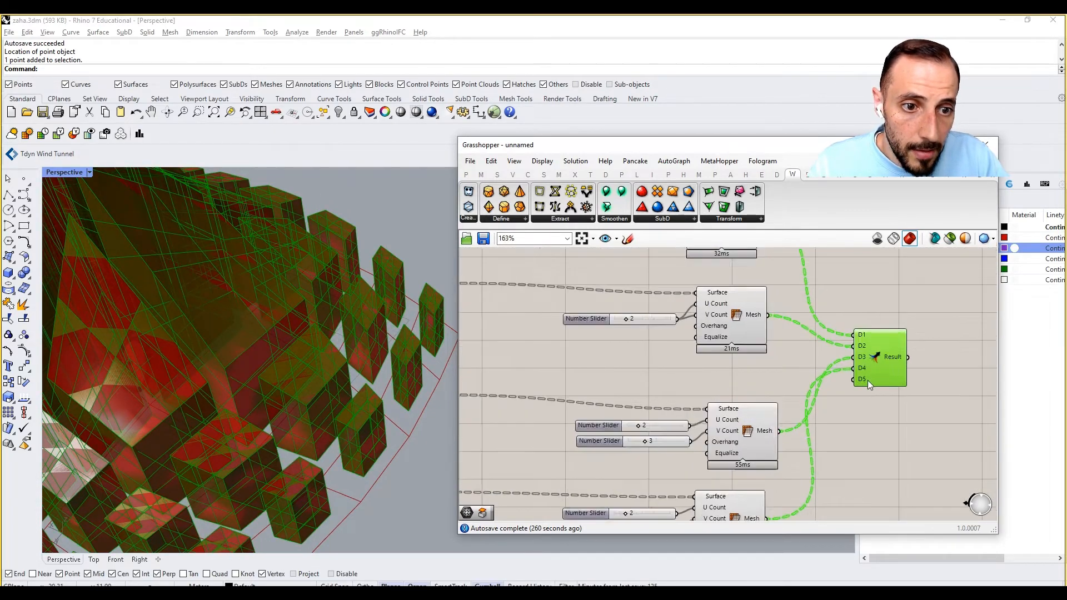
{"action": "left_click", "coordinate": [870, 383]}
{"action": "scroll", "coordinate": [779, 376], "scroll_direction": "down", "scroll_amount": 4}
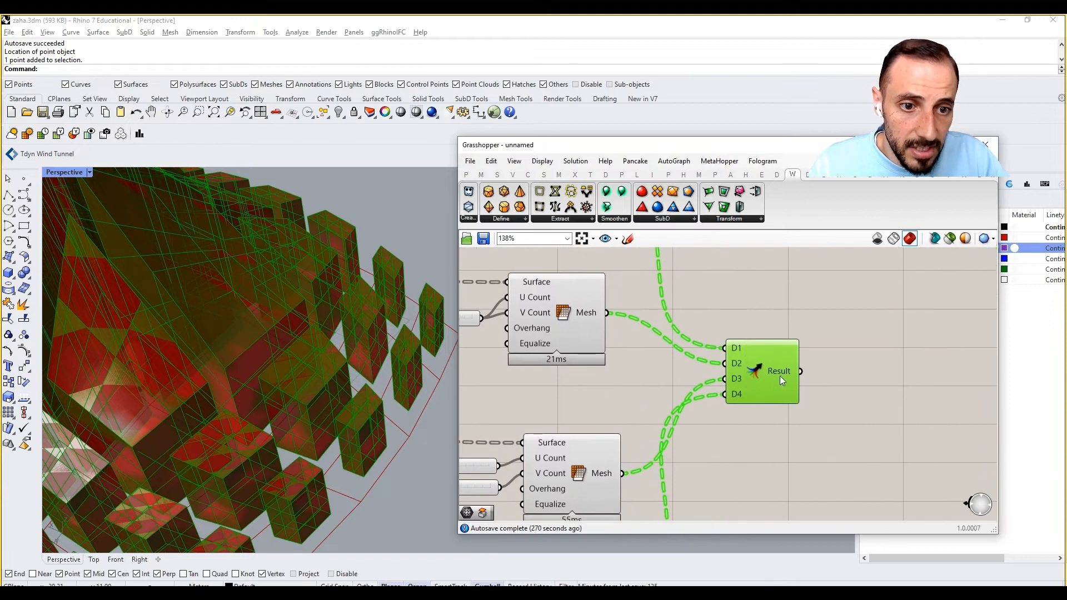
Place Weaverbird's Join Meshes and Weld after the Merge and feed its Mesh input from the Merge's Result.
{"action": "mouse_move", "coordinate": [782, 373]}
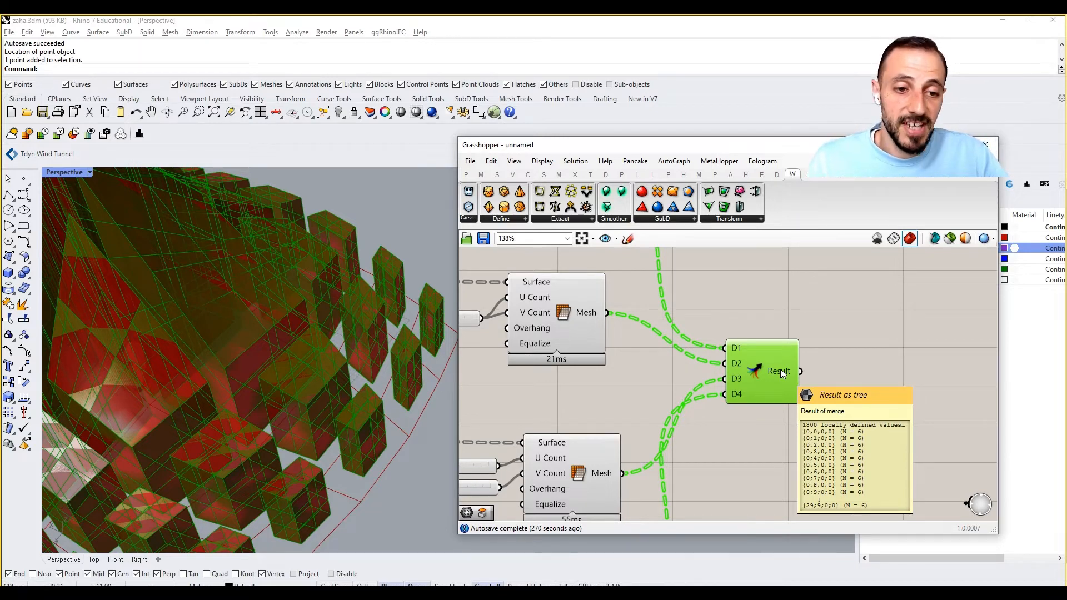
{"action": "left_click", "coordinate": [576, 222]}
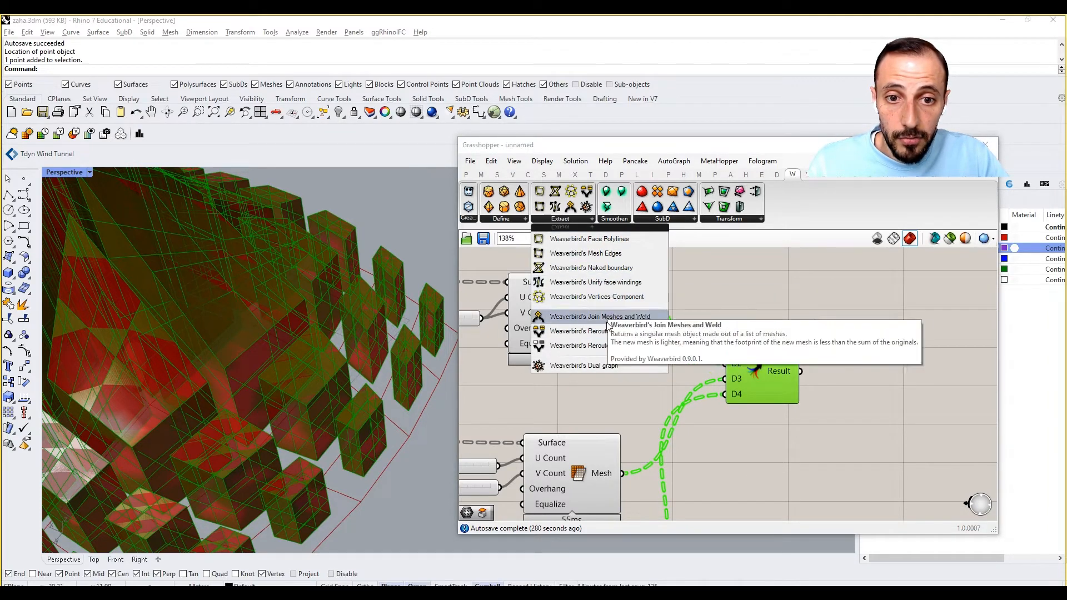
{"action": "left_click_drag", "start_coordinate": [581, 316], "coordinate": [865, 378]}
{"action": "left_click_drag", "start_coordinate": [802, 371], "coordinate": [822, 370]}
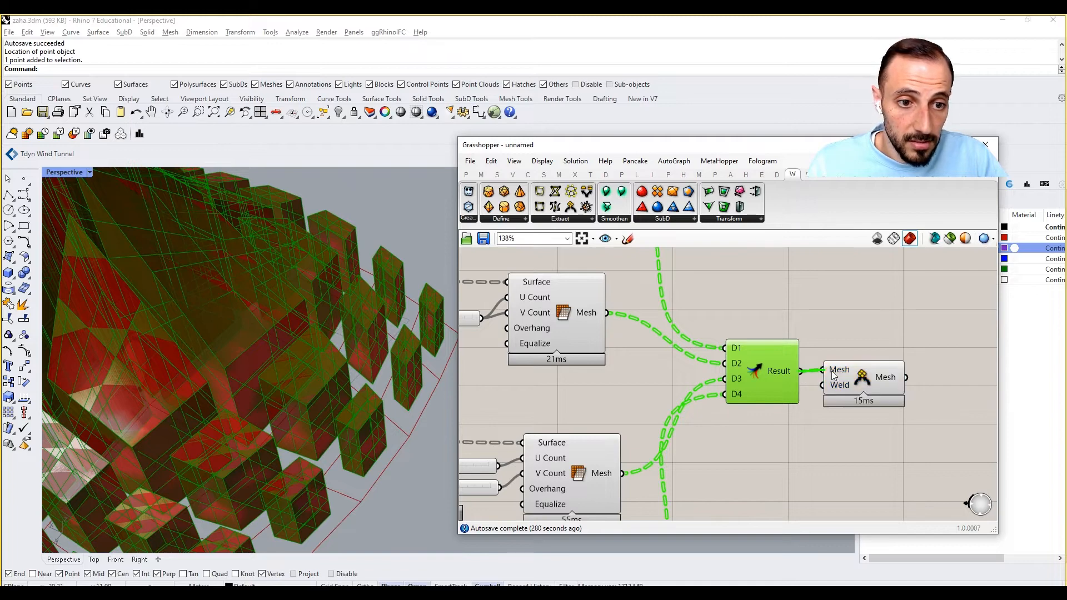
{"action": "mouse_move", "coordinate": [889, 379]}
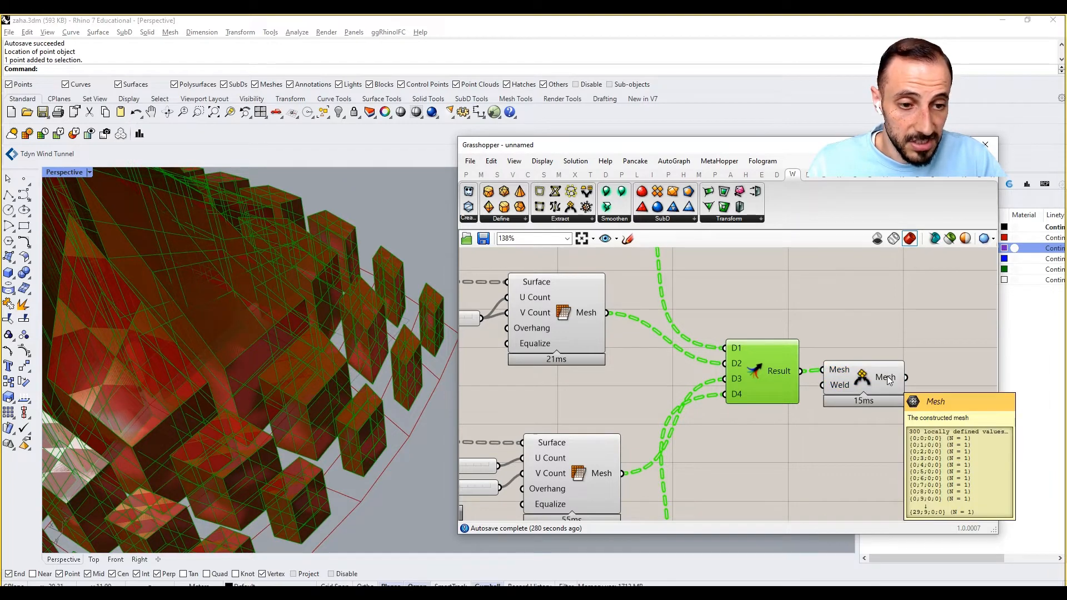
{"action": "right_click_drag", "start_coordinate": [888, 380], "coordinate": [791, 381]}
{"action": "left_click", "coordinate": [807, 331]}
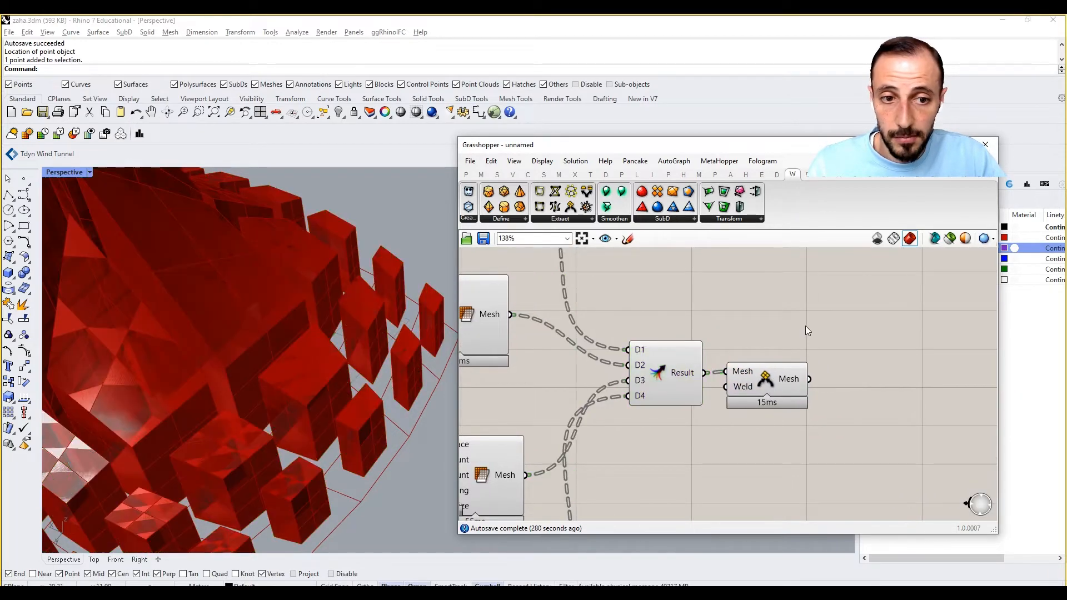
Place Weaverbird's Unify face windings after the Join Meshes and Weld component.
{"action": "left_click", "coordinate": [578, 218]}
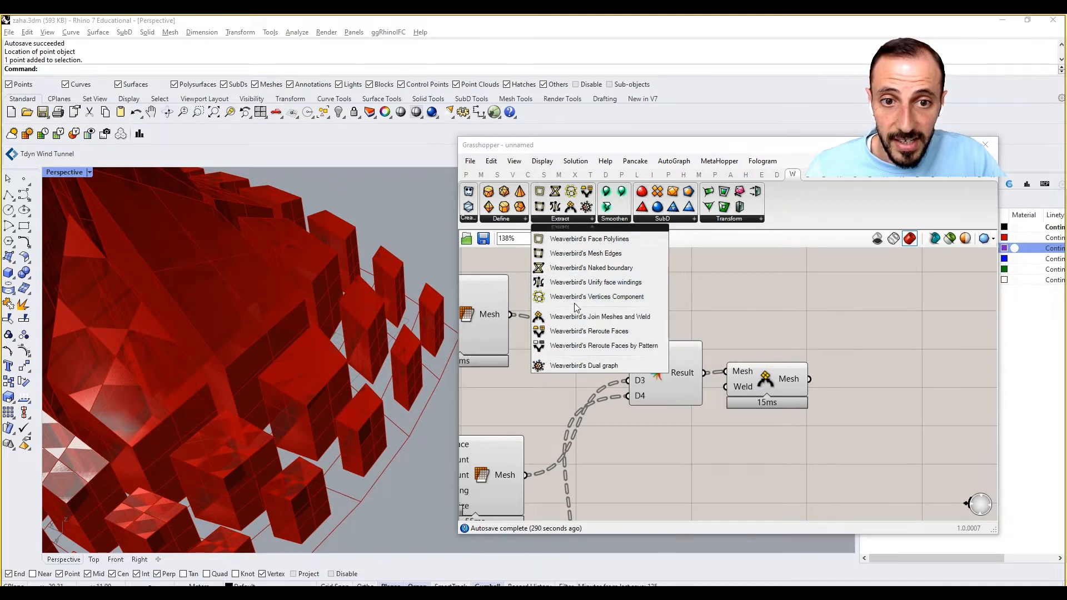
{"action": "left_click", "coordinate": [623, 282]}
{"action": "left_click", "coordinate": [872, 339]}
{"action": "left_click_drag", "start_coordinate": [873, 345], "coordinate": [882, 377]}
{"action": "right_click_drag", "start_coordinate": [883, 377], "coordinate": [784, 368]}
{"action": "left_click_drag", "start_coordinate": [784, 369], "coordinate": [837, 380]}
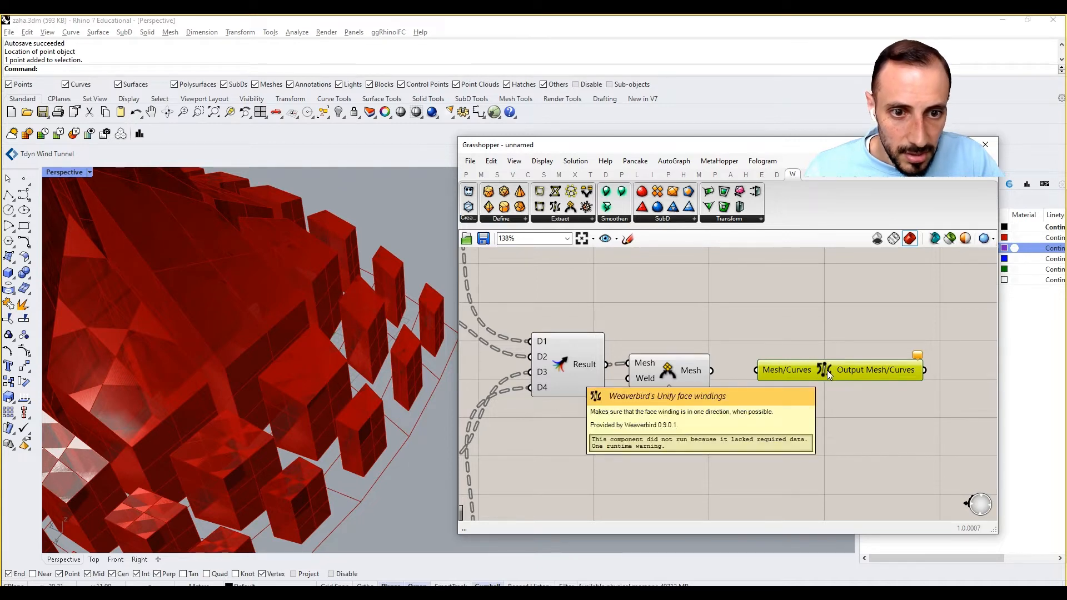
Add a Mesh UnifyNormals component and delete the unconnected Weaverbird's Unify face windings component.
{"action": "double_click", "coordinate": [796, 329]}
{"action": "type", "text": "unoi"}
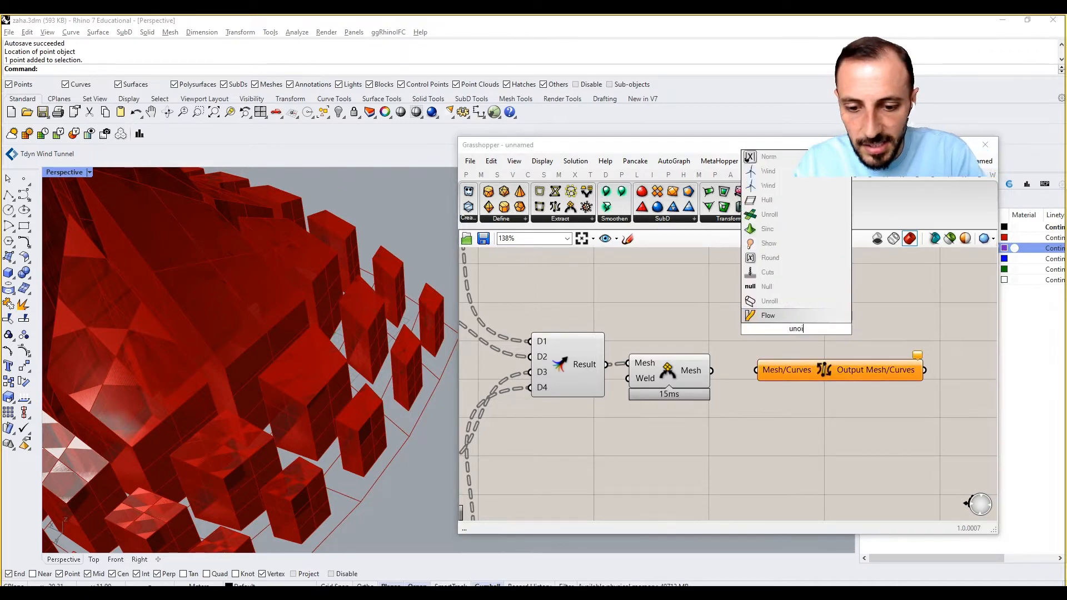
{"action": "key", "text": "BackSpace"}
{"action": "key", "text": "BackSpace"}
{"action": "type", "text": "if"}
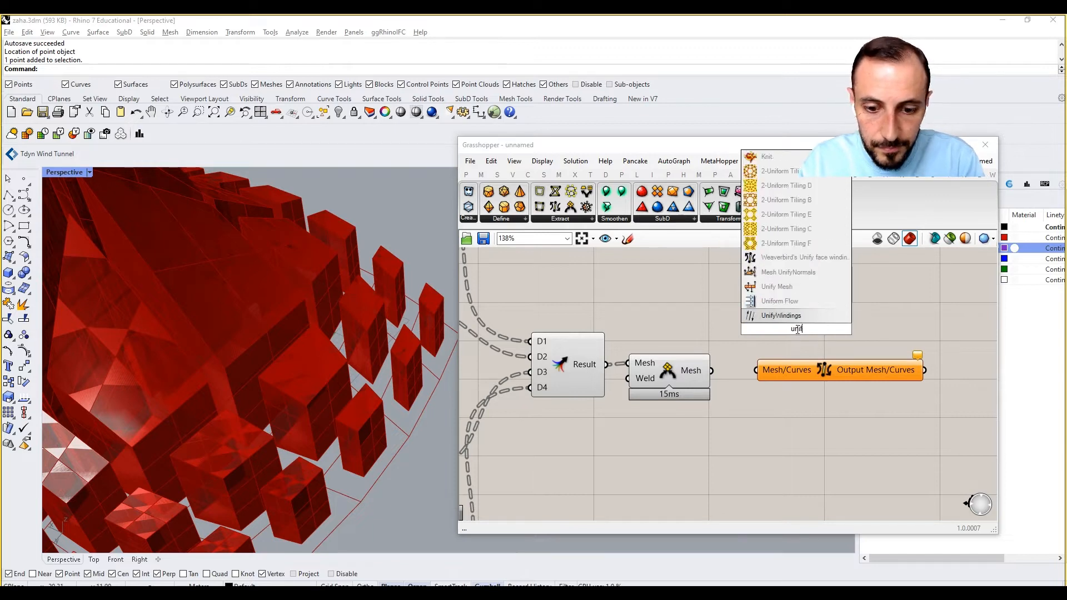
{"action": "type", "text": "y"}
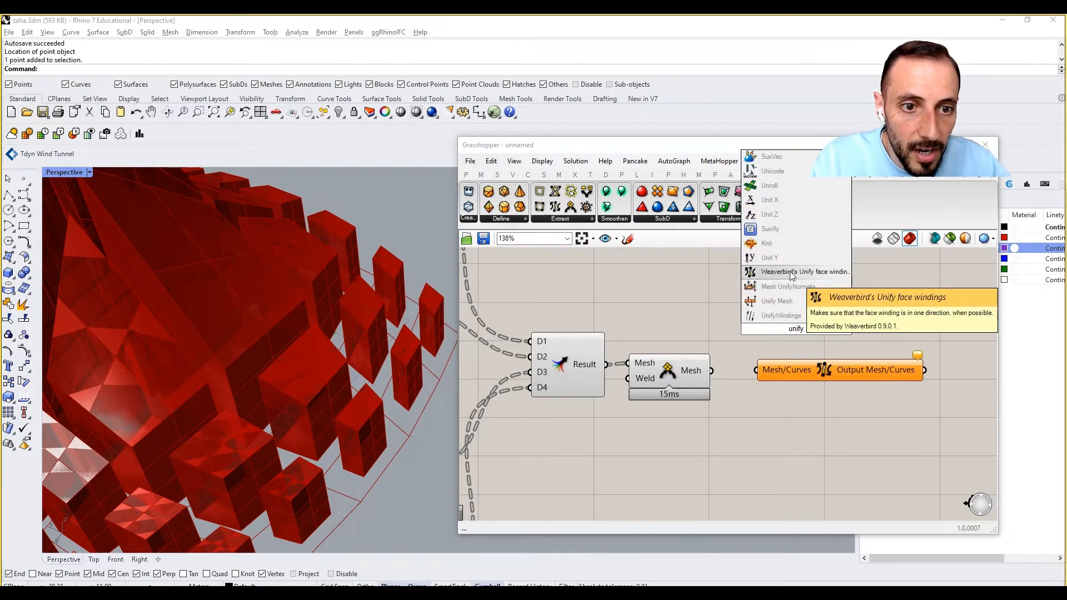
{"action": "left_click", "coordinate": [793, 287]}
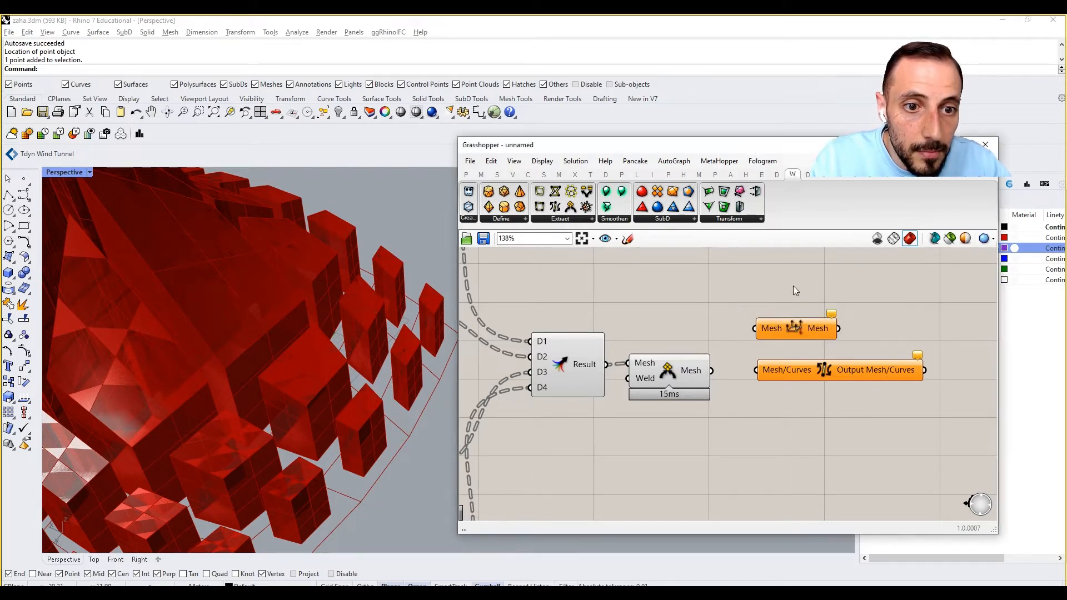
{"action": "left_click", "coordinate": [800, 371]}
{"action": "key", "text": "Delete"}
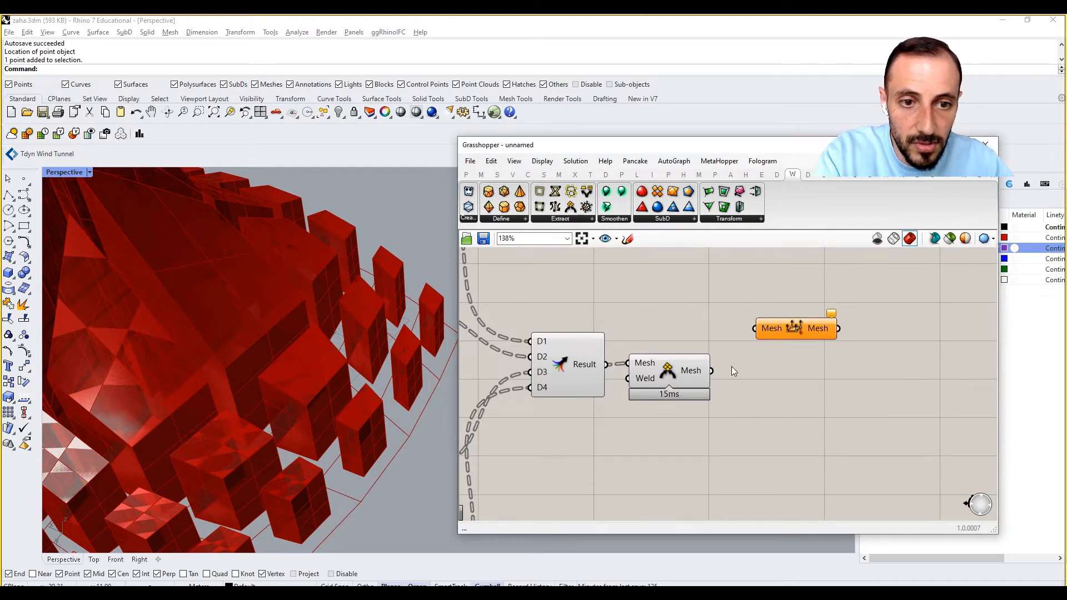
Line up Mesh UnifyNormals after Join Meshes and Weld and connect the joined mesh to its Mesh input.
{"action": "left_click_drag", "start_coordinate": [777, 328], "coordinate": [775, 357]}
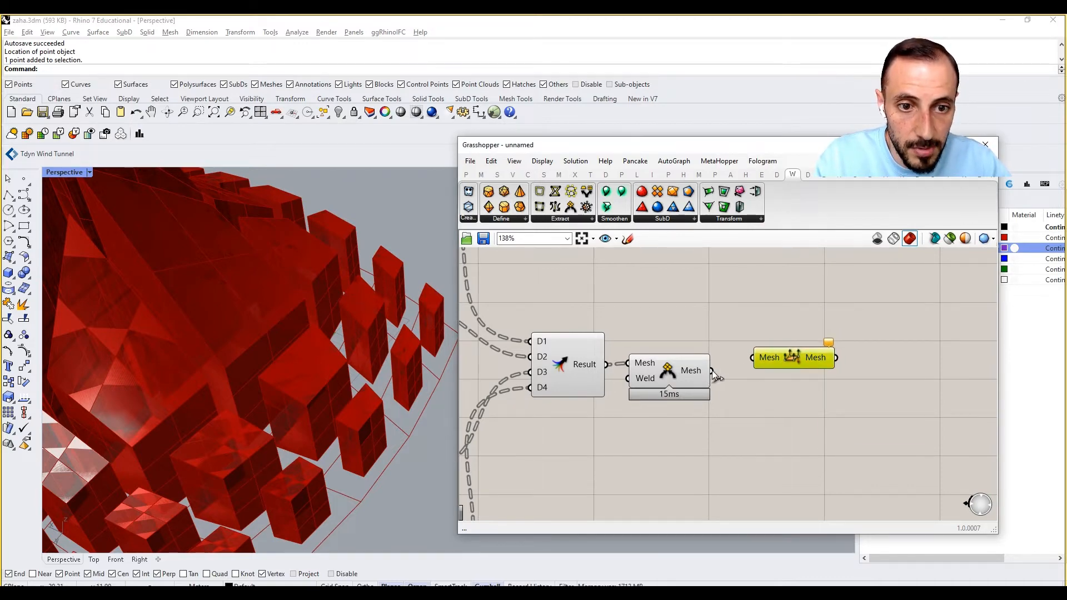
{"action": "left_click_drag", "start_coordinate": [713, 372], "coordinate": [753, 358]}
{"action": "left_click", "coordinate": [749, 398]}
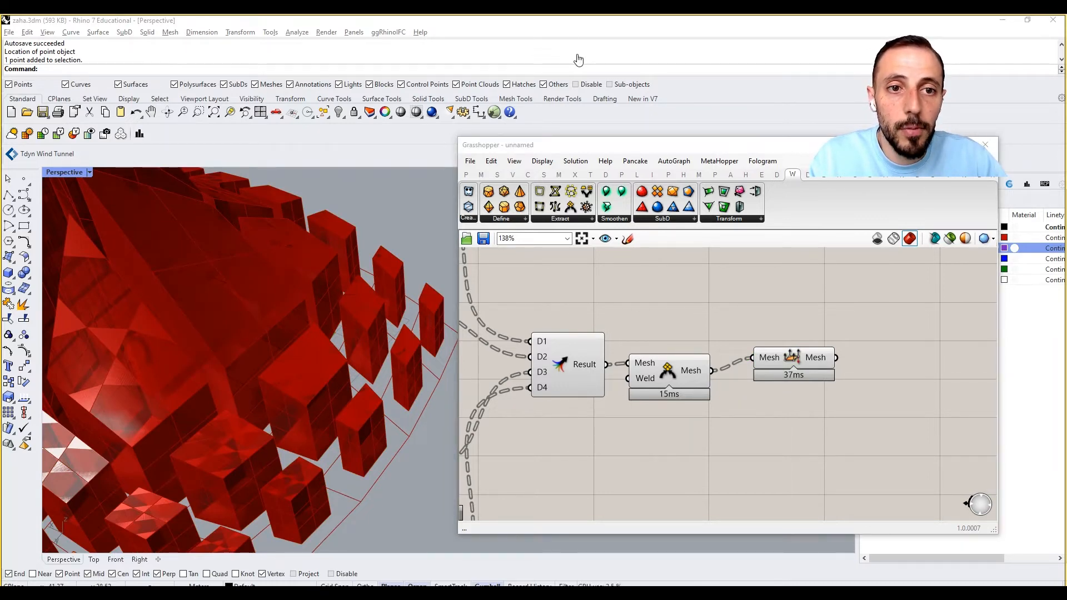
{"action": "left_click", "coordinate": [558, 174]}
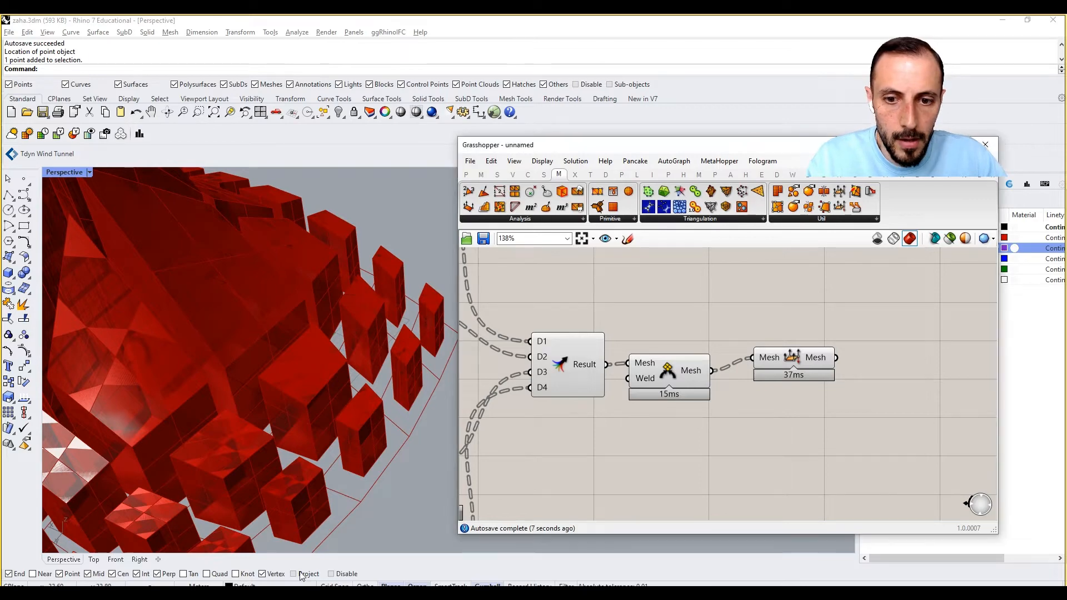
{"action": "left_click", "coordinate": [800, 358]}
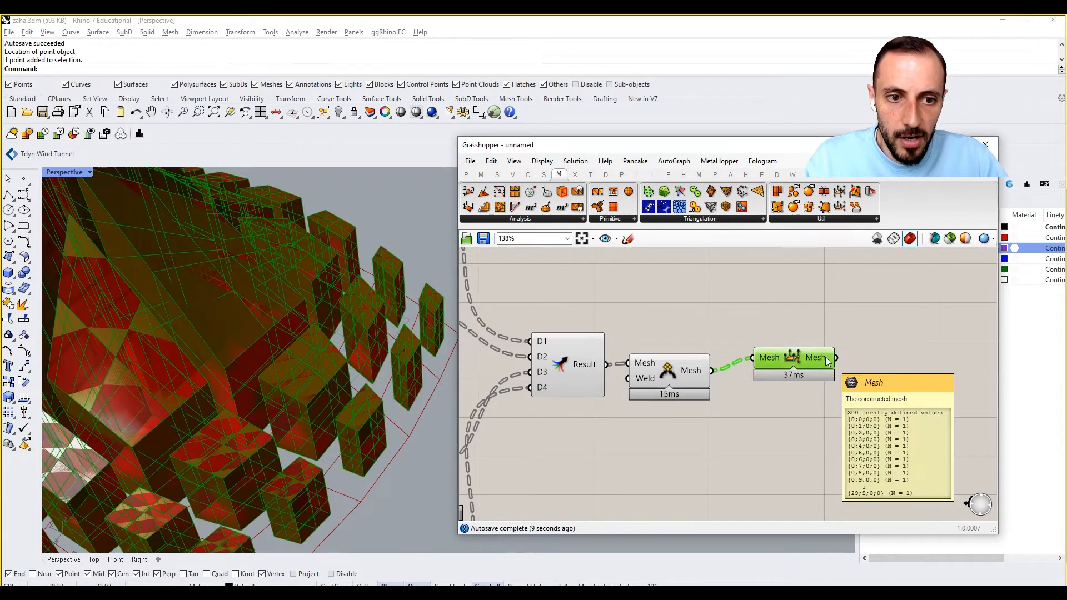
Place Weaverbird's Catmull-Clark Subdivision and feed its Mesh/Curves input from the Mesh UnifyNormals output.
{"action": "right_click_drag", "start_coordinate": [905, 359], "coordinate": [848, 375]}
{"action": "left_click", "coordinate": [848, 375]}
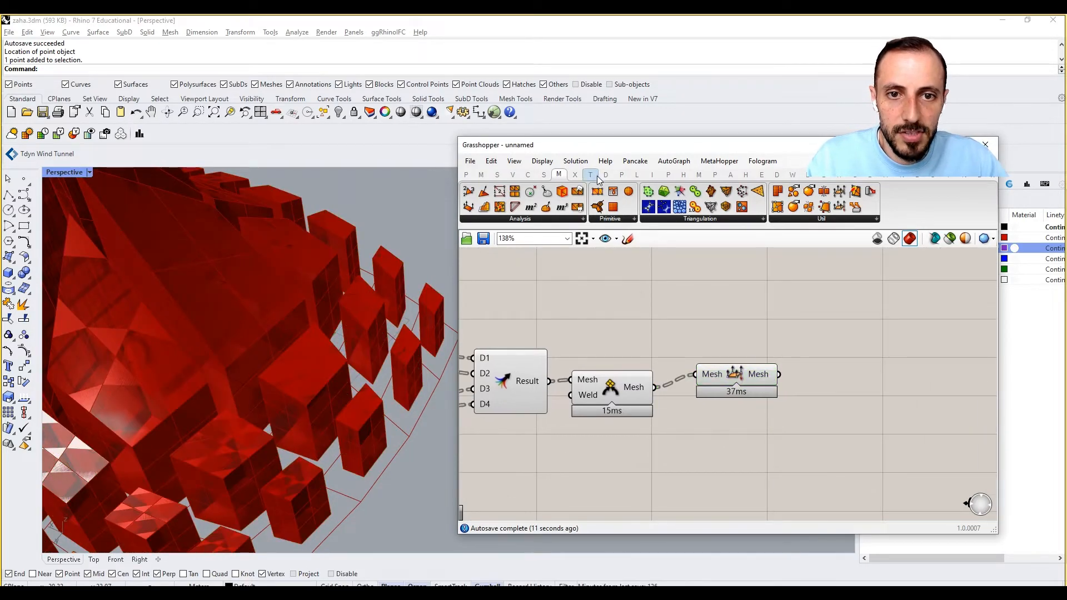
{"action": "left_click", "coordinate": [793, 175]}
{"action": "left_click", "coordinate": [694, 219]}
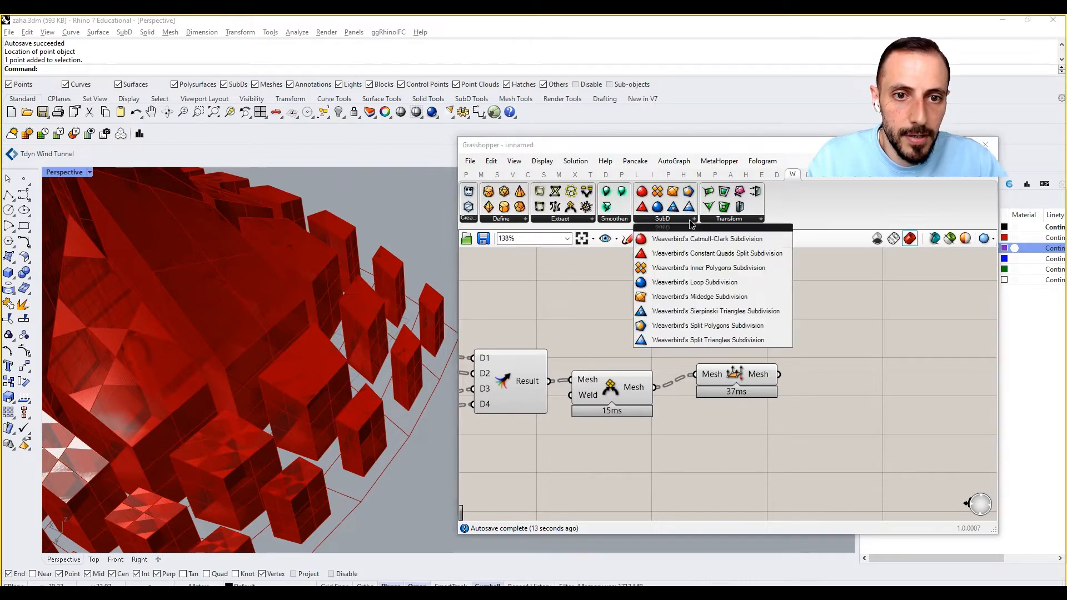
{"action": "left_click_drag", "start_coordinate": [707, 238], "coordinate": [889, 378]}
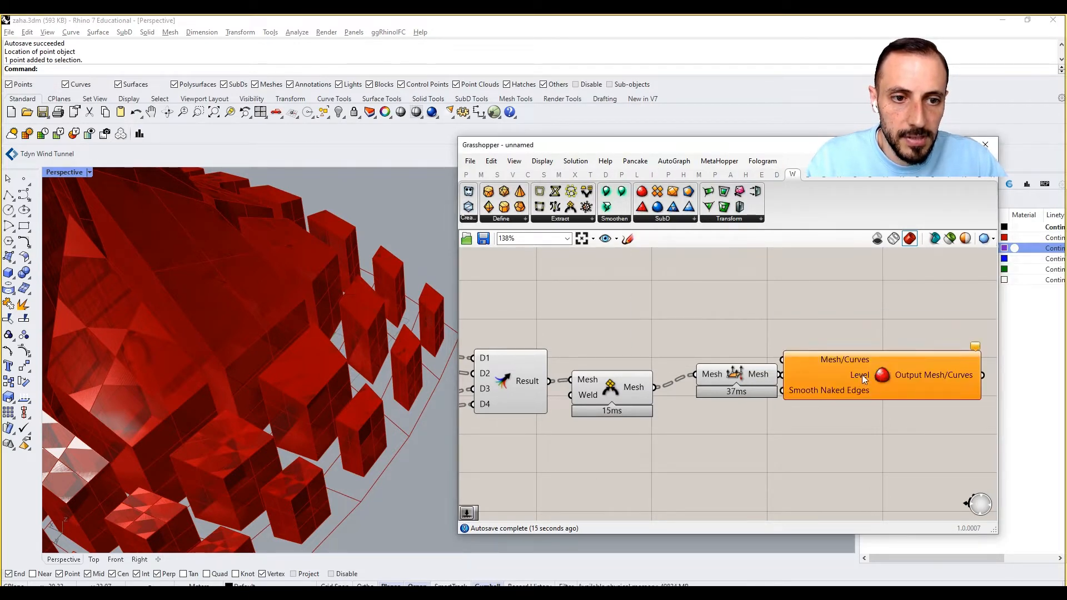
{"action": "left_click_drag", "start_coordinate": [778, 374], "coordinate": [815, 364]}
Group the List Items, Mesh Surfaces, their sliders and the Merge component together.
{"action": "scroll", "coordinate": [835, 326], "scroll_direction": "down", "scroll_amount": 5}
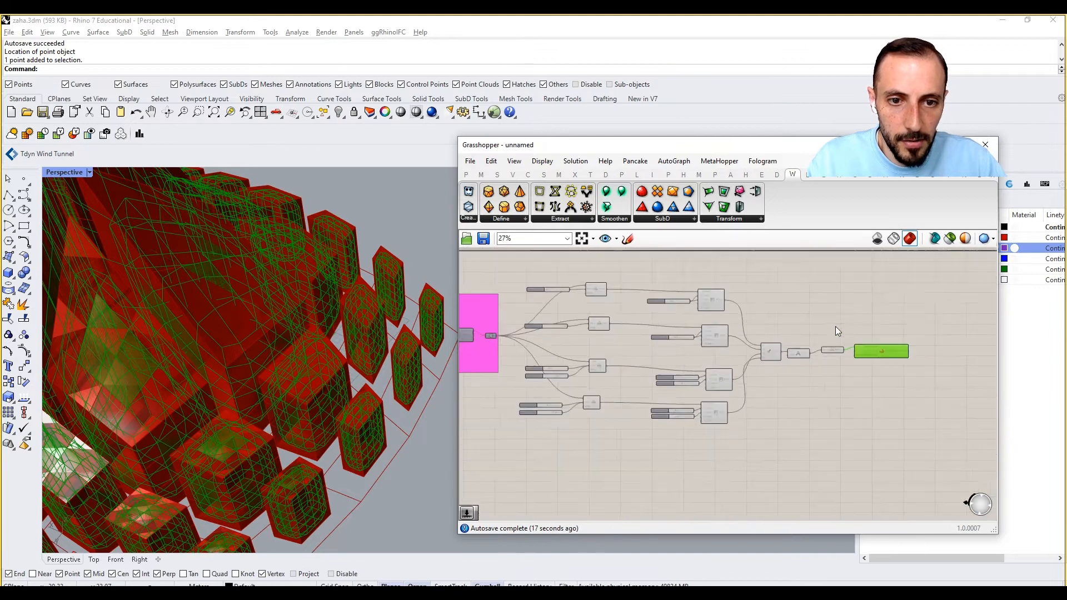
{"action": "scroll", "coordinate": [826, 356], "scroll_direction": "up", "scroll_amount": 3}
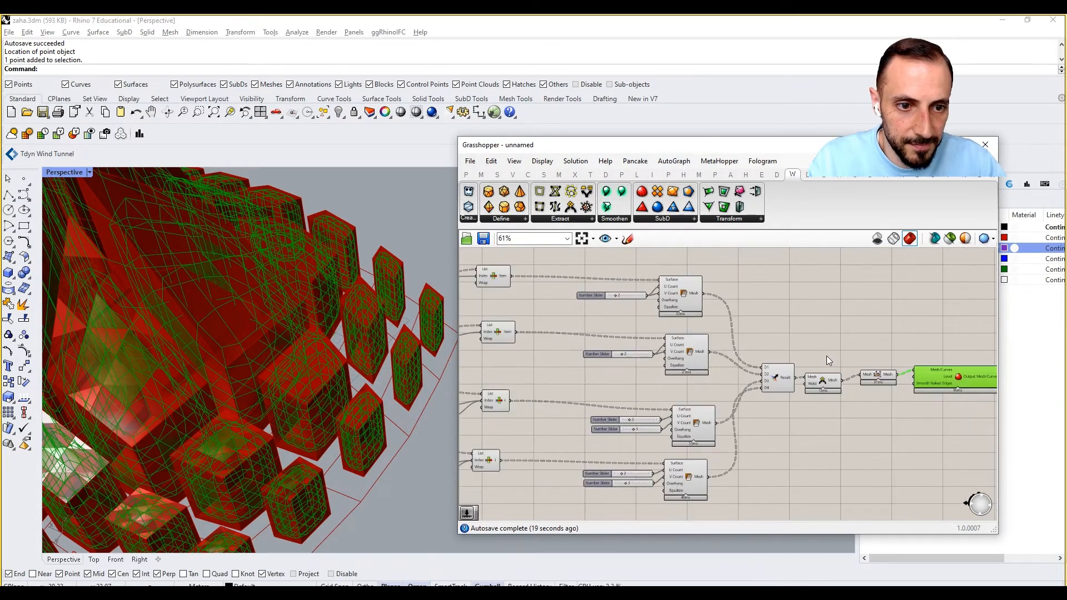
{"action": "left_click_drag", "start_coordinate": [800, 262], "coordinate": [494, 500]}
{"action": "key", "text": "ctrl+g"}
{"action": "right_click", "coordinate": [538, 479]}
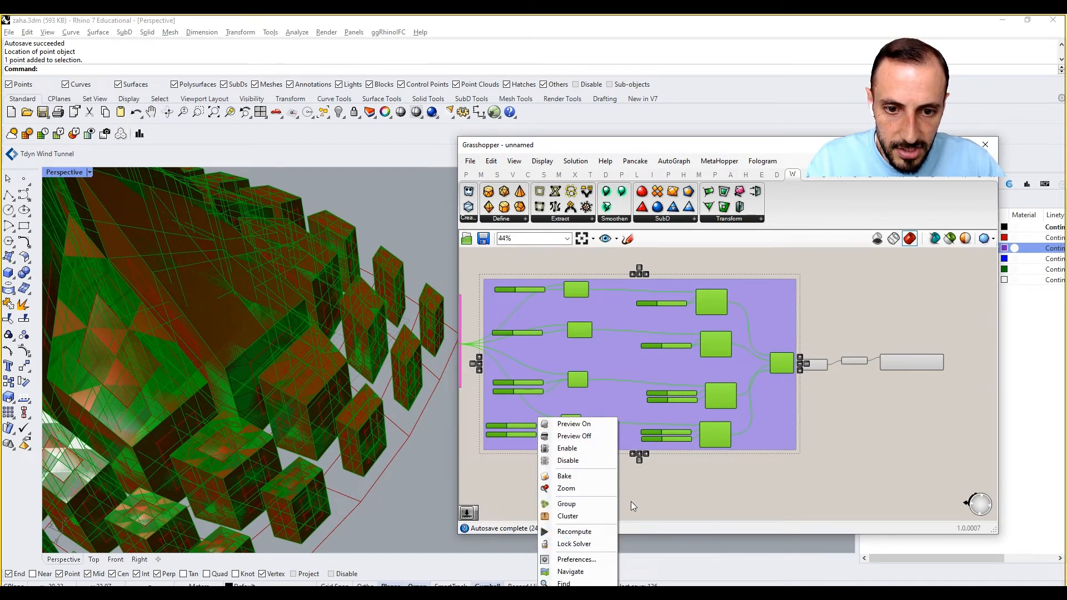
{"action": "left_click", "coordinate": [634, 454]}
{"action": "key", "text": "ctrl+z"}
Change the colour of the List Item and Mesh Surface group to dark green.
{"action": "right_click", "coordinate": [607, 345]}
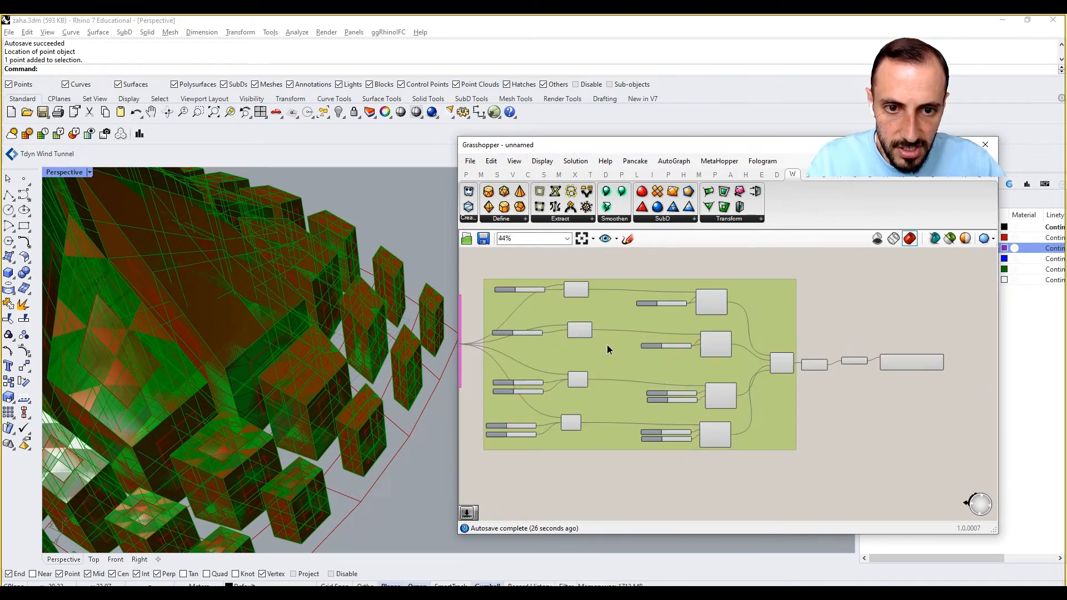
{"action": "mouse_move", "coordinate": [649, 465]}
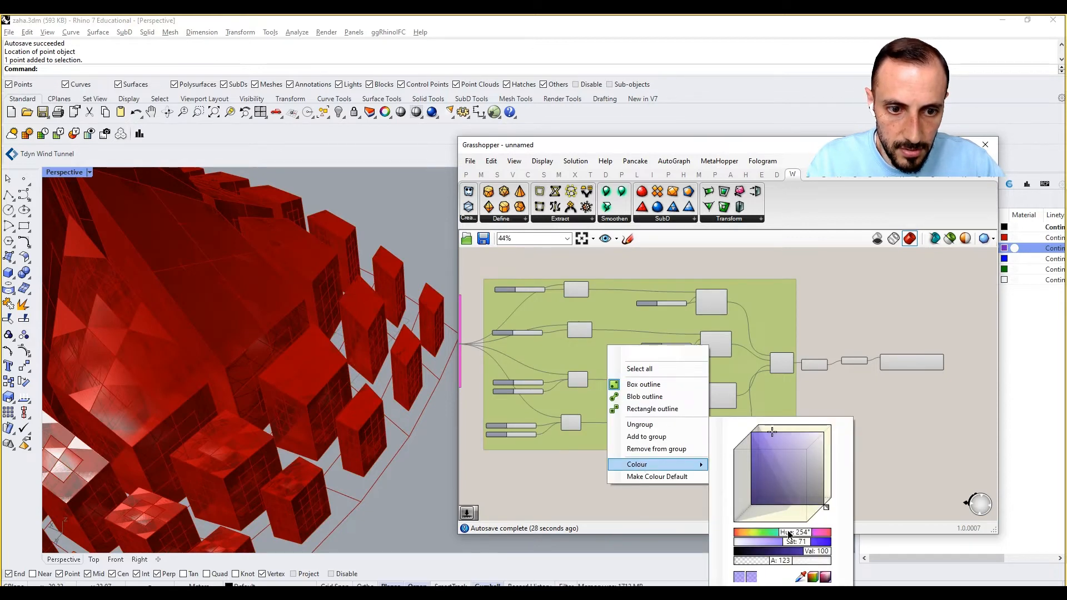
{"action": "left_click_drag", "start_coordinate": [789, 531], "coordinate": [823, 565]}
{"action": "left_click", "coordinate": [891, 463]}
{"action": "right_click_drag", "start_coordinate": [718, 322], "coordinate": [770, 336]}
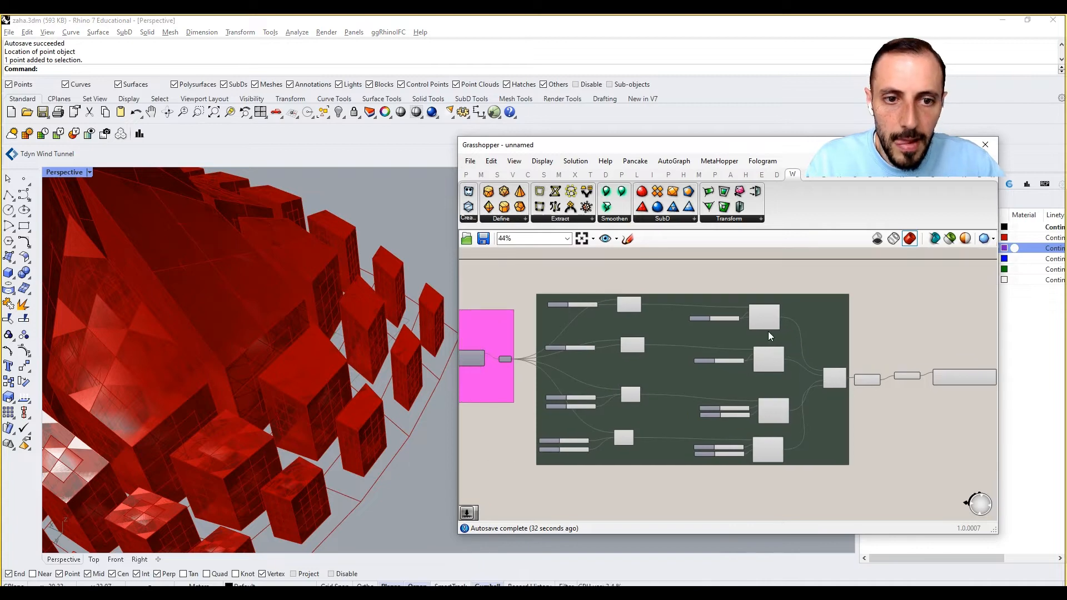
{"action": "right_click_drag", "start_coordinate": [918, 366], "coordinate": [851, 369]}
{"action": "scroll", "coordinate": [889, 389], "scroll_direction": "up", "scroll_amount": 2}
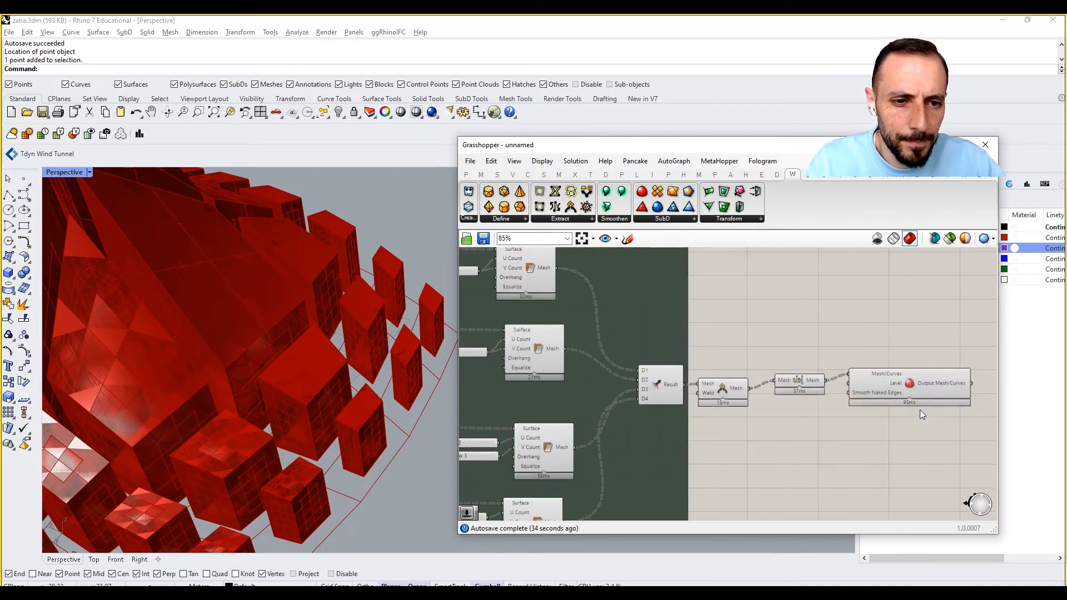
Hide the preview of the mesh components through Mesh UnifyNormals and of the last component in the magenta group.
{"action": "scroll", "coordinate": [836, 365], "scroll_direction": "down", "scroll_amount": 3}
{"action": "left_click_drag", "start_coordinate": [853, 285], "coordinate": [578, 503]}
{"action": "right_click", "coordinate": [583, 419]}
{"action": "left_click", "coordinate": [621, 436]}
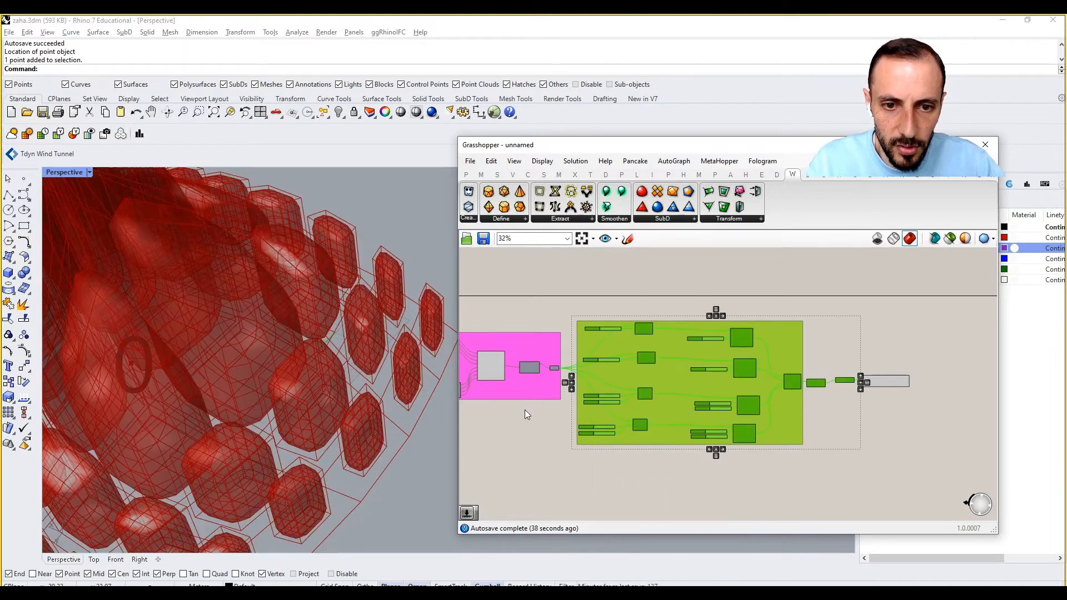
{"action": "right_click_drag", "start_coordinate": [524, 410], "coordinate": [551, 365]}
{"action": "left_click", "coordinate": [551, 366]}
{"action": "right_click", "coordinate": [568, 282]}
{"action": "left_click", "coordinate": [578, 299]}
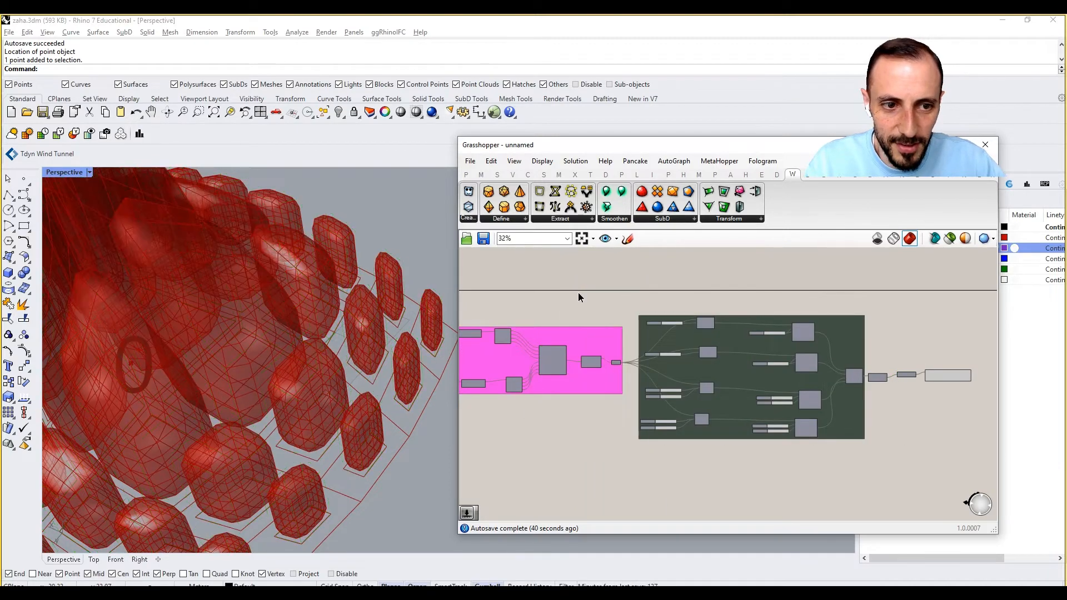
Turn off the mesh edge preview so the smoothed meshes are drawn without their wires.
{"action": "left_click", "coordinate": [542, 162]}
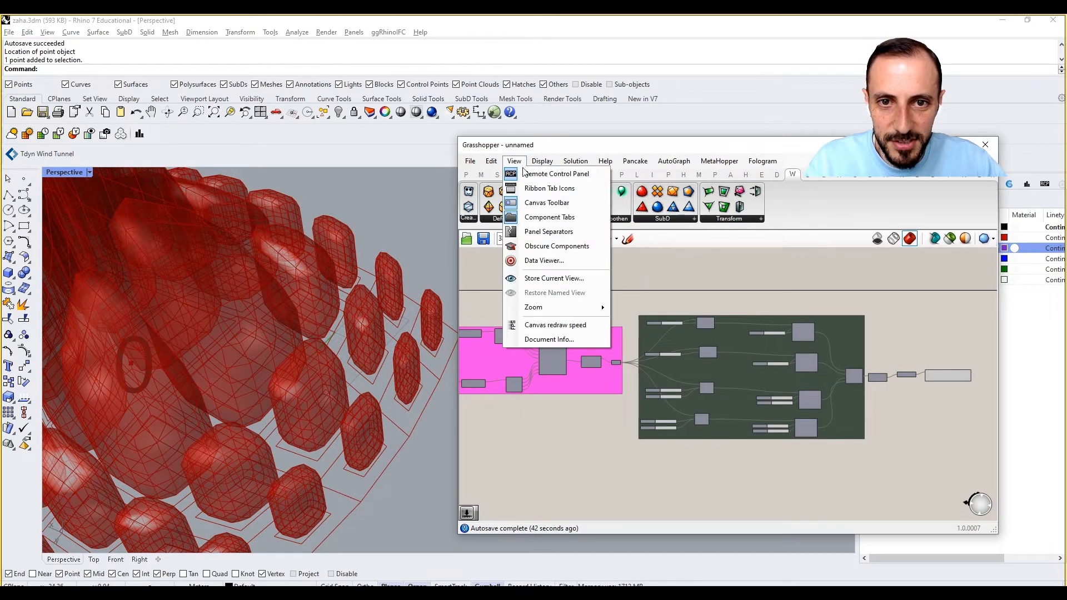
{"action": "left_click", "coordinate": [546, 161]}
{"action": "left_click", "coordinate": [543, 161]}
{"action": "left_click", "coordinate": [573, 360]}
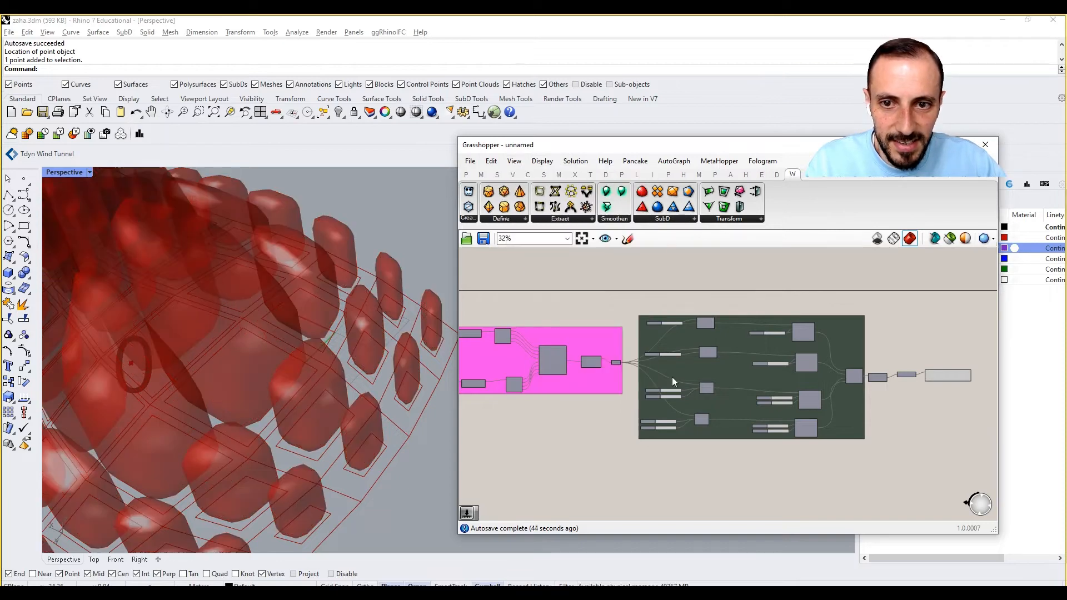
Add a number slider set to 3 and connect it to the Level input of Catmull-Clark Subdivision.
{"action": "right_click_drag", "start_coordinate": [874, 392], "coordinate": [769, 392]}
{"action": "scroll", "coordinate": [867, 381], "scroll_direction": "up", "scroll_amount": 5}
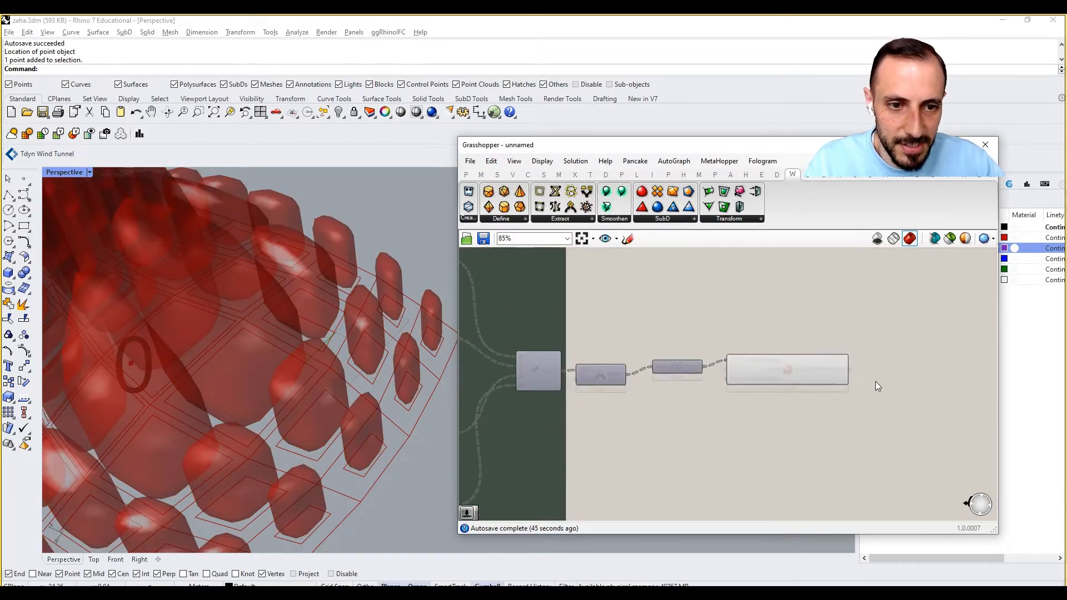
{"action": "double_click", "coordinate": [725, 427]}
{"action": "type", "text": "3"}
{"action": "key", "text": "Return"}
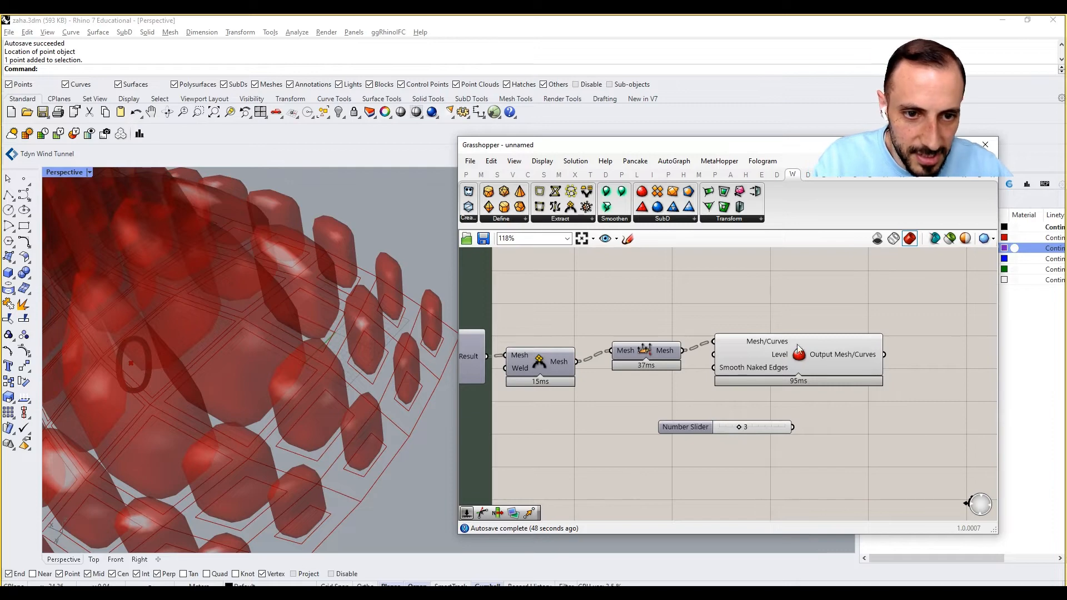
{"action": "left_click_drag", "start_coordinate": [807, 357], "coordinate": [867, 370]}
{"action": "left_click_drag", "start_coordinate": [793, 427], "coordinate": [774, 367]}
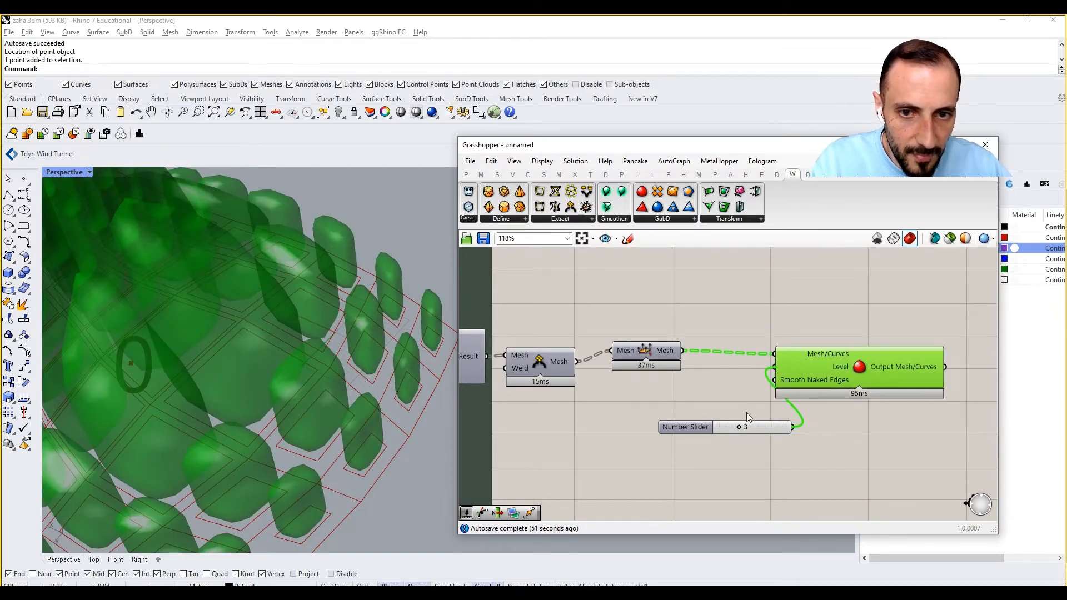
{"action": "left_click_drag", "start_coordinate": [752, 430], "coordinate": [732, 413]}
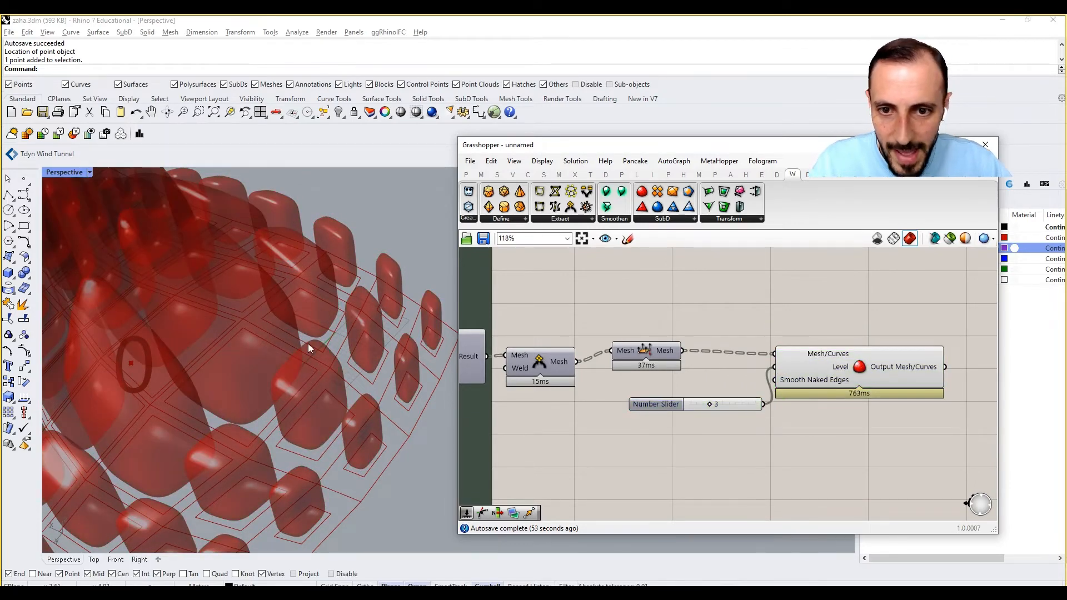
Examine the smoothed meshes from several angles and compare them with the reference image on the canvas.
{"action": "scroll", "coordinate": [233, 384], "scroll_direction": "down", "scroll_amount": 5}
{"action": "right_click_drag", "start_coordinate": [232, 383], "coordinate": [281, 378]}
{"action": "scroll", "coordinate": [333, 330], "scroll_direction": "up", "scroll_amount": 7}
{"action": "right_click_drag", "start_coordinate": [333, 330], "coordinate": [276, 342]}
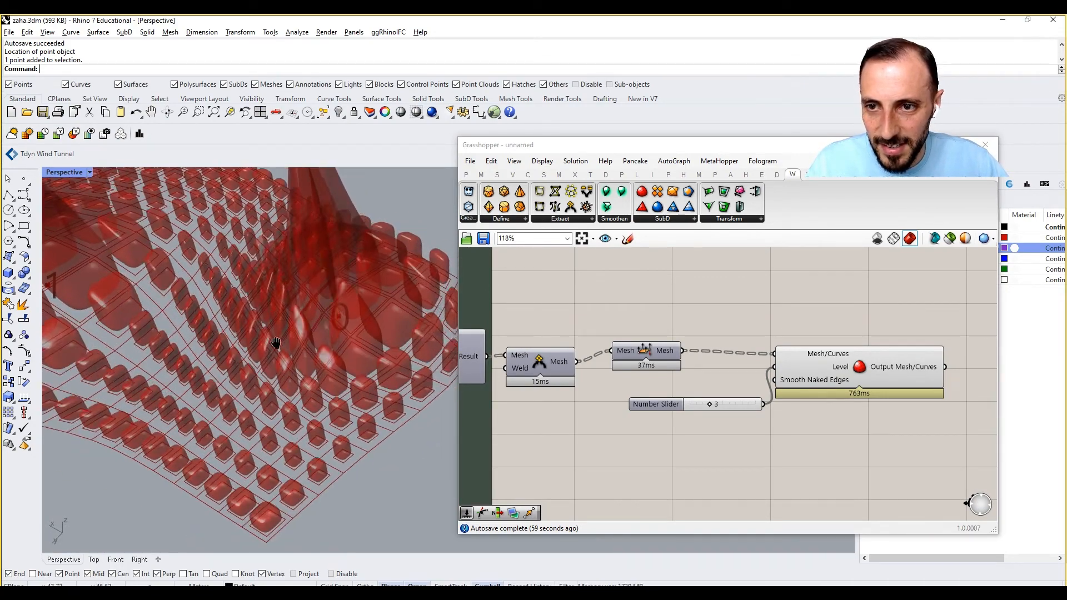
{"action": "scroll", "coordinate": [203, 336], "scroll_direction": "down", "scroll_amount": 7}
{"action": "right_click_drag", "start_coordinate": [203, 336], "coordinate": [286, 309]}
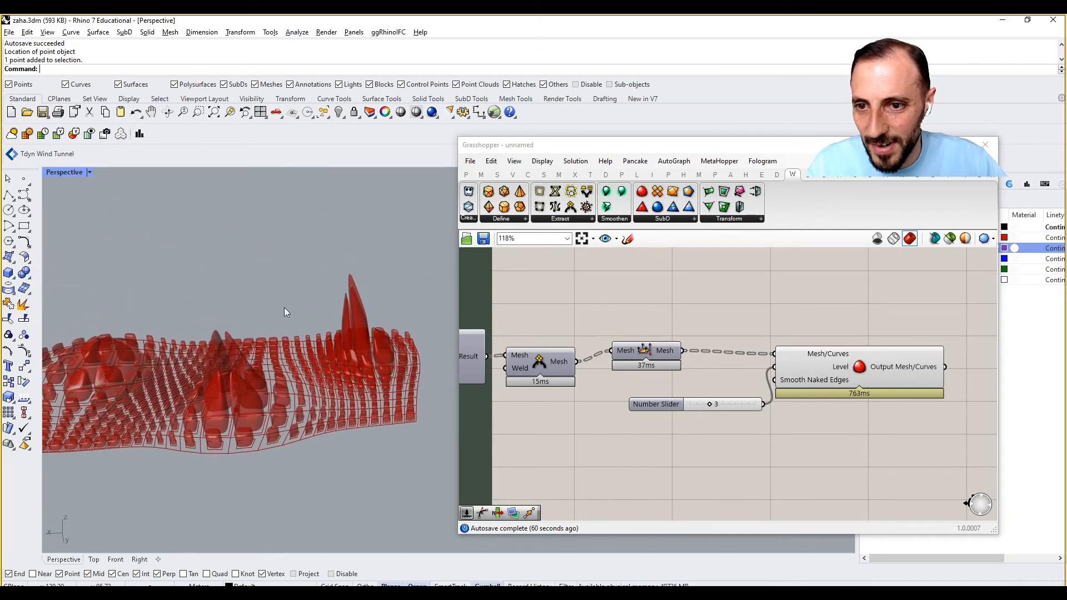
{"action": "right_click_drag", "start_coordinate": [706, 330], "coordinate": [791, 403]}
{"action": "scroll", "coordinate": [741, 368], "scroll_direction": "down", "scroll_amount": 9}
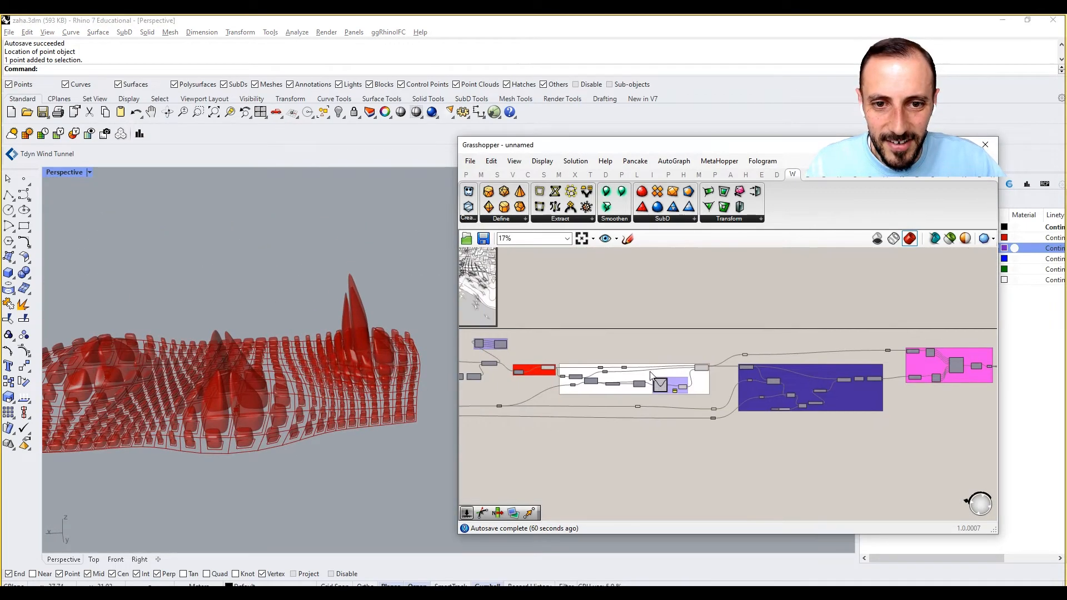
{"action": "right_click_drag", "start_coordinate": [599, 307], "coordinate": [579, 338]}
{"action": "scroll", "coordinate": [581, 340], "scroll_direction": "up", "scroll_amount": 4}
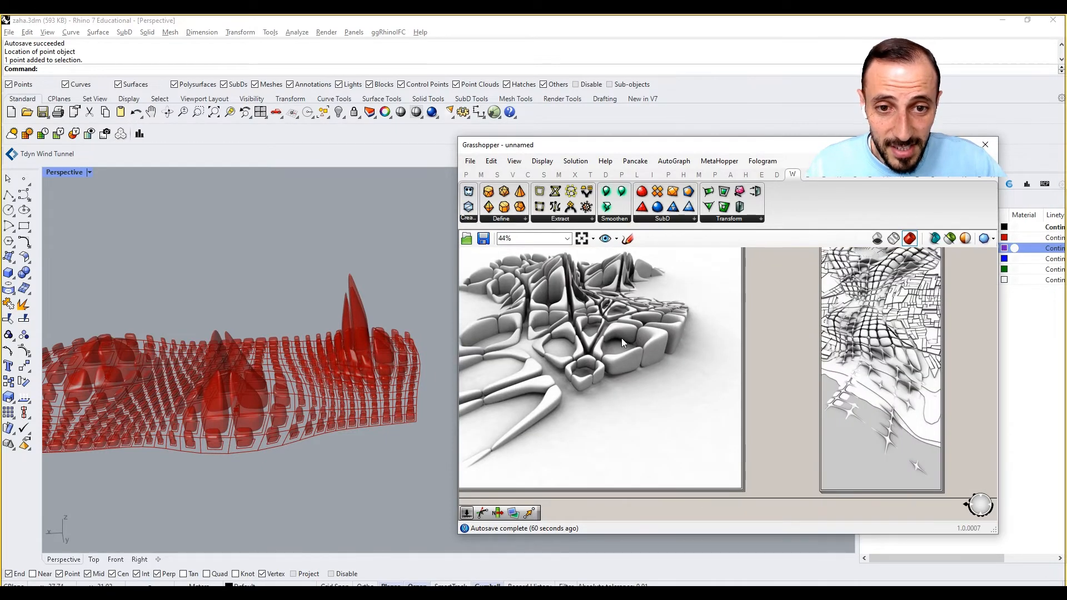
{"action": "right_click_drag", "start_coordinate": [613, 401], "coordinate": [610, 401]}
{"action": "scroll", "coordinate": [609, 401], "scroll_direction": "down", "scroll_amount": 9}
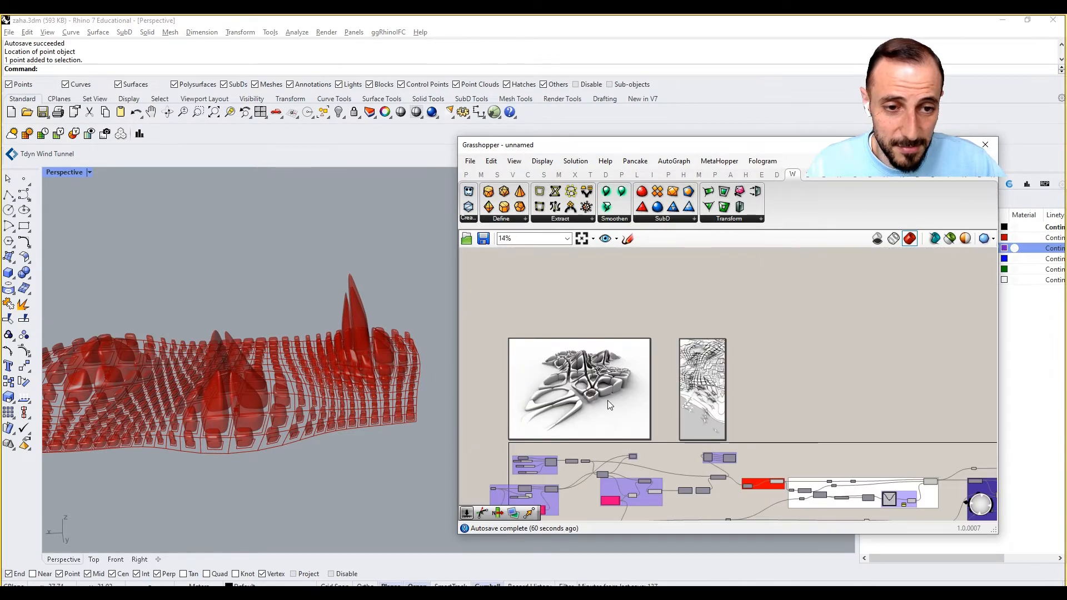
{"action": "right_click_drag", "start_coordinate": [812, 416], "coordinate": [733, 408]}
{"action": "scroll", "coordinate": [751, 417], "scroll_direction": "up", "scroll_amount": 4}
{"action": "scroll", "coordinate": [787, 420], "scroll_direction": "up", "scroll_amount": 4}
{"action": "scroll", "coordinate": [786, 420], "scroll_direction": "up", "scroll_amount": 3}
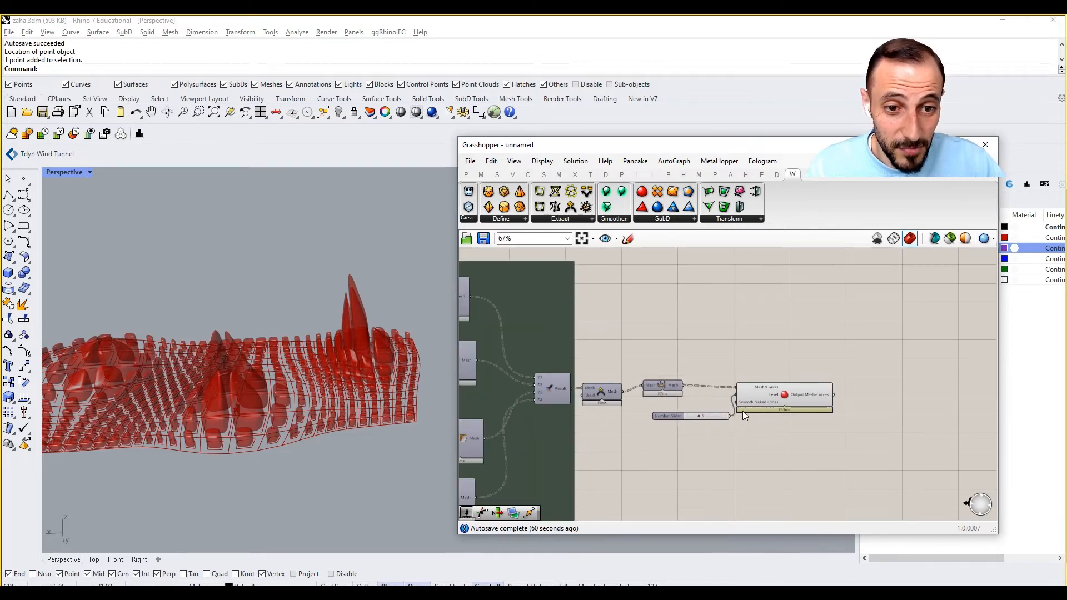
{"action": "right_click_drag", "start_coordinate": [368, 376], "coordinate": [261, 356]}
{"action": "scroll", "coordinate": [255, 351], "scroll_direction": "up", "scroll_amount": 3}
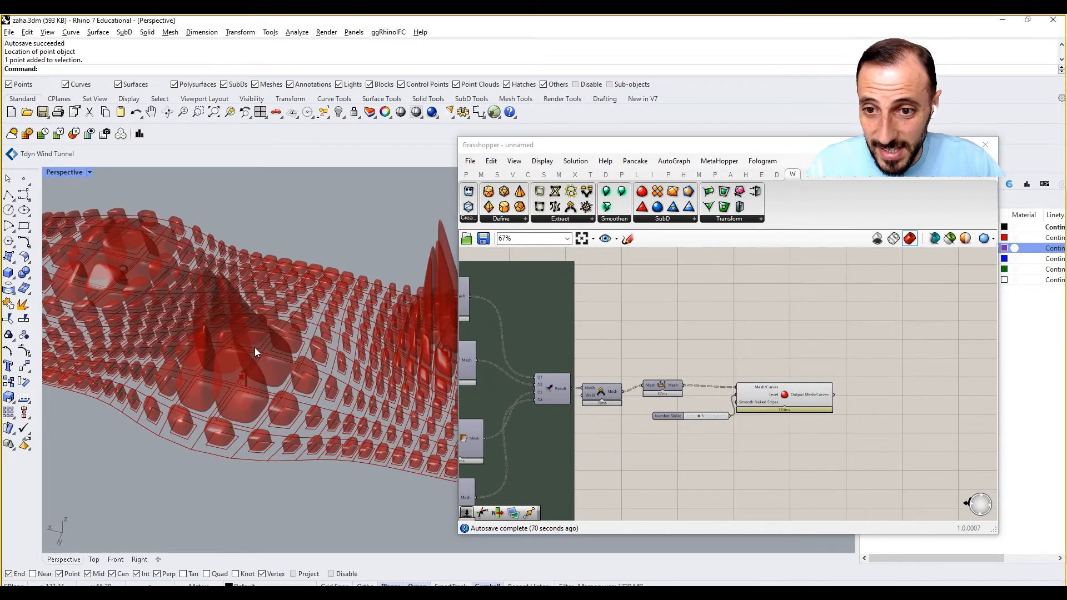
Set the second value of the Gene Pool feeding the attractor points' Z coordinate to 17.9 and inspect the reshaped surface.
{"action": "right_click_drag", "start_coordinate": [731, 389], "coordinate": [852, 385]}
{"action": "scroll", "coordinate": [852, 385], "scroll_direction": "down", "scroll_amount": 9}
{"action": "right_click_drag", "start_coordinate": [738, 399], "coordinate": [855, 390]}
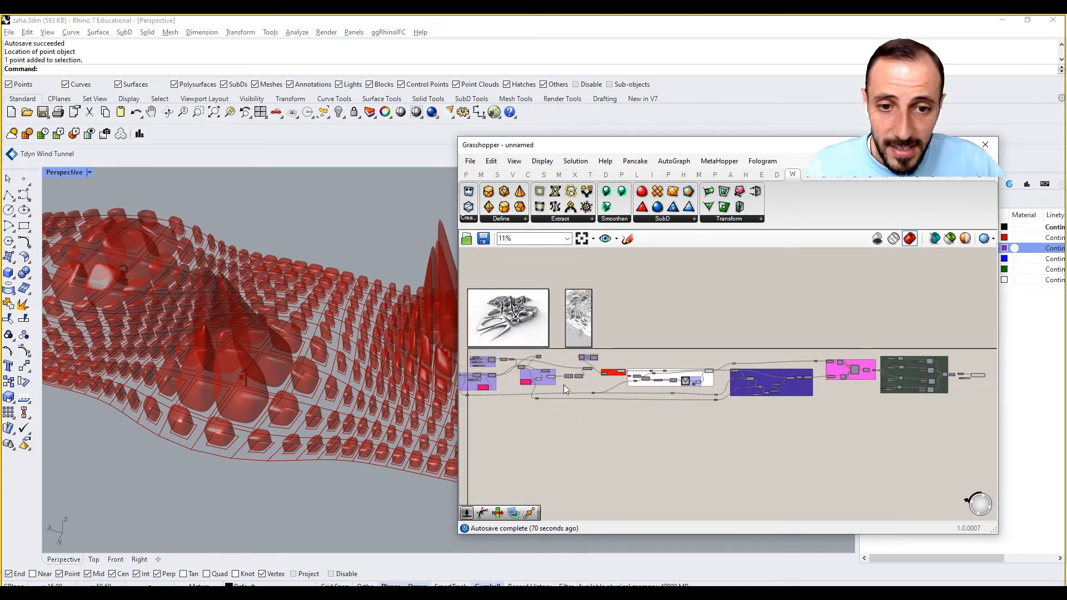
{"action": "scroll", "coordinate": [572, 384], "scroll_direction": "up", "scroll_amount": 2}
{"action": "right_click_drag", "start_coordinate": [577, 383], "coordinate": [825, 374]}
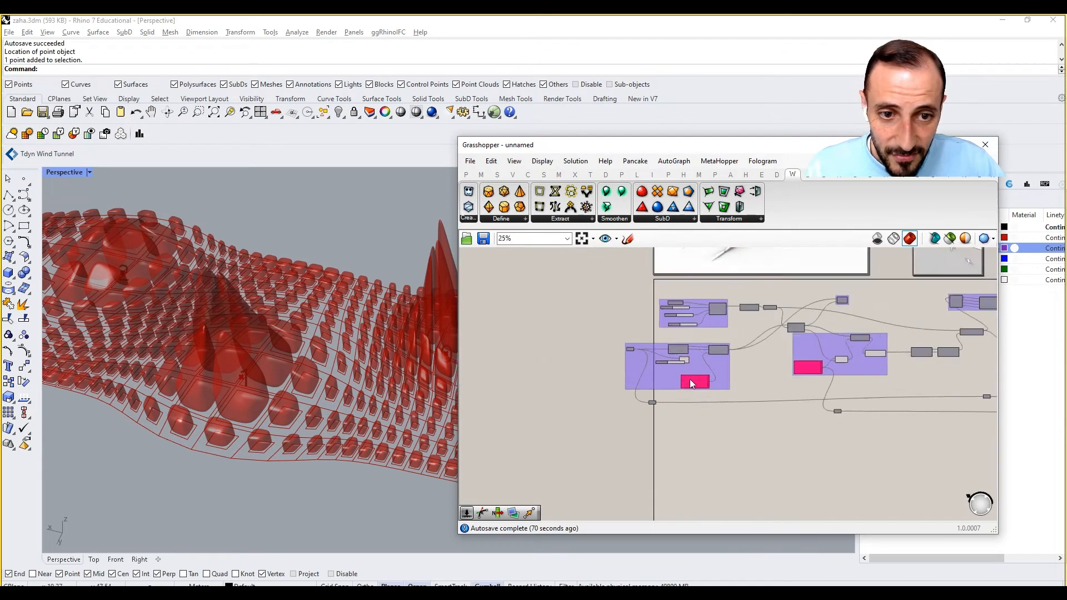
{"action": "scroll", "coordinate": [689, 379], "scroll_direction": "up", "scroll_amount": 8}
{"action": "right_click_drag", "start_coordinate": [717, 382], "coordinate": [695, 381]}
{"action": "scroll", "coordinate": [694, 380], "scroll_direction": "down", "scroll_amount": 3}
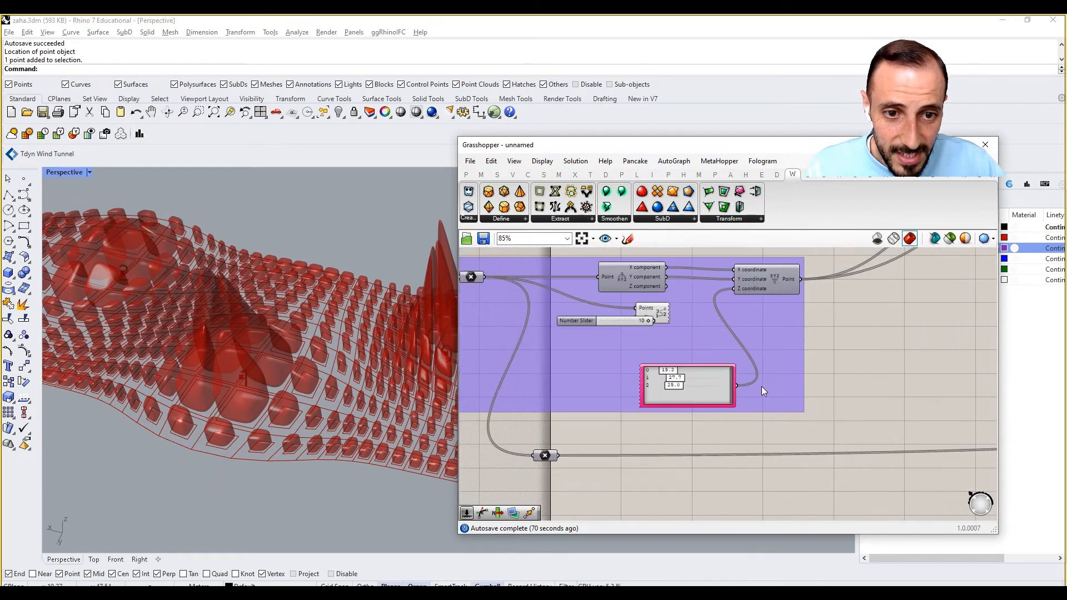
{"action": "right_click_drag", "start_coordinate": [928, 385], "coordinate": [726, 382]}
{"action": "right_click_drag", "start_coordinate": [873, 334], "coordinate": [978, 334]}
{"action": "scroll", "coordinate": [645, 378], "scroll_direction": "up", "scroll_amount": 4}
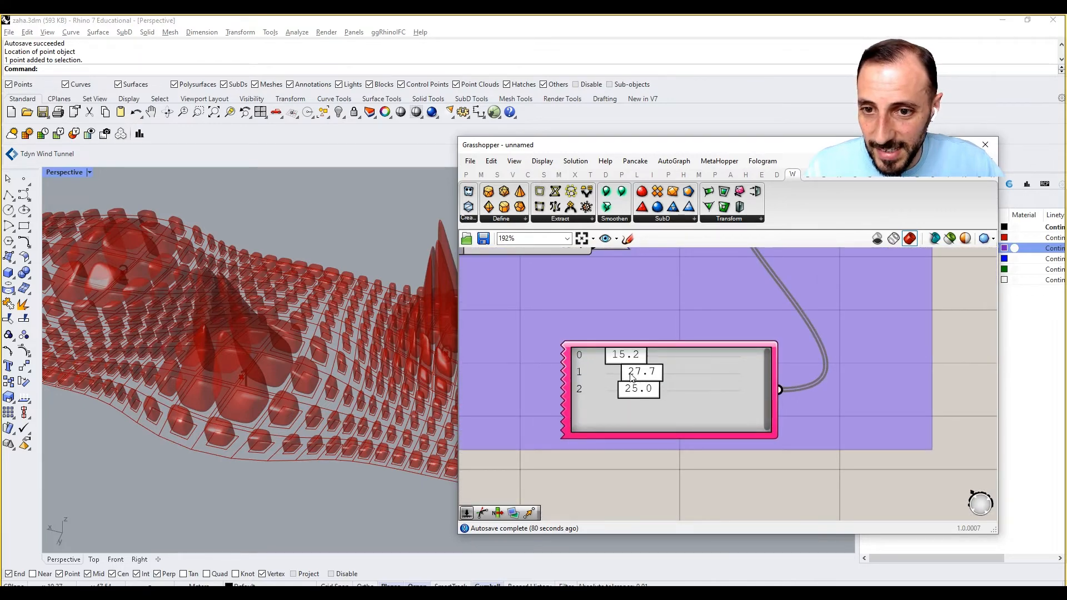
{"action": "left_click_drag", "start_coordinate": [208, 332], "coordinate": [232, 389]}
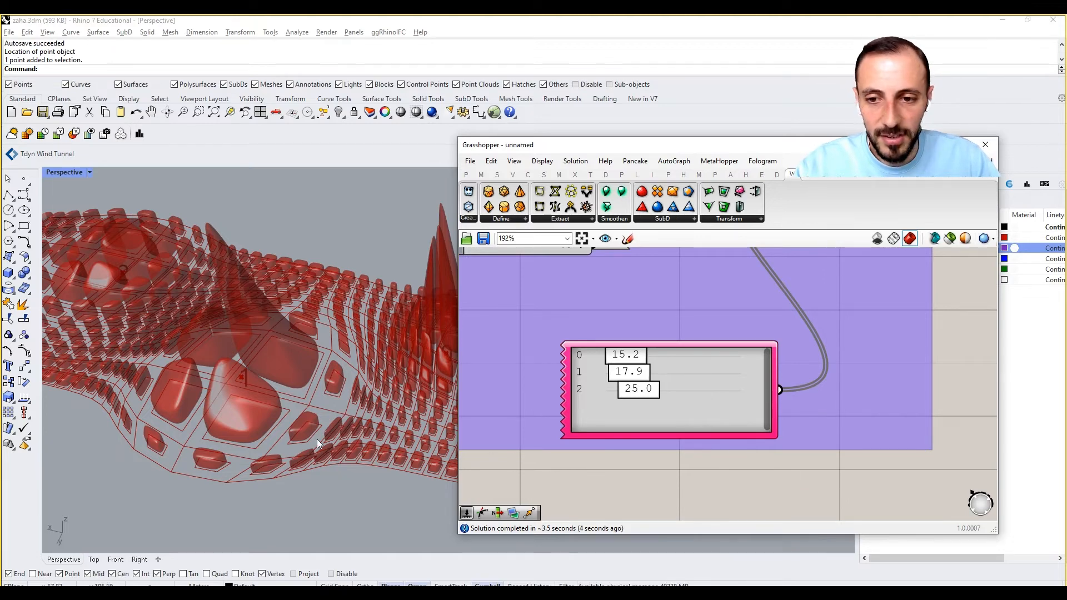
{"action": "left_click", "coordinate": [302, 438]}
{"action": "scroll", "coordinate": [290, 389], "scroll_direction": "down", "scroll_amount": 7}
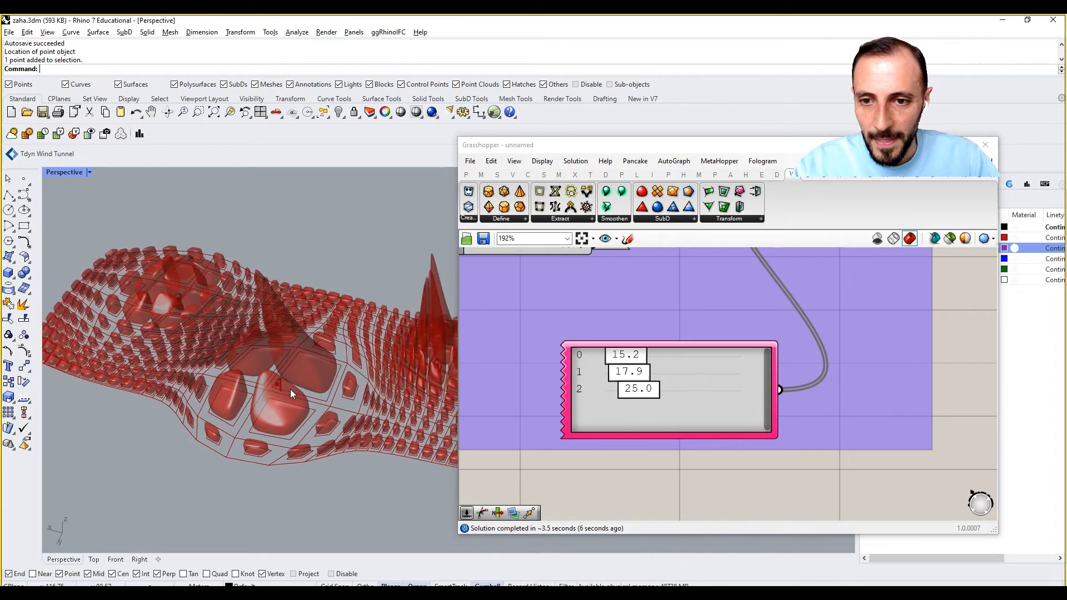
{"action": "right_click_drag", "start_coordinate": [290, 389], "coordinate": [278, 361]}
Examine the Division, Multiplication, Average and Unit Z chain that drives the Move in the dark blue group, including its multiplier slider.
{"action": "right_click_drag", "start_coordinate": [652, 387], "coordinate": [649, 388]}
{"action": "scroll", "coordinate": [648, 388], "scroll_direction": "down", "scroll_amount": 4}
{"action": "right_click_drag", "start_coordinate": [975, 414], "coordinate": [781, 389]}
{"action": "scroll", "coordinate": [911, 411], "scroll_direction": "down", "scroll_amount": 4}
{"action": "scroll", "coordinate": [887, 402], "scroll_direction": "up", "scroll_amount": 5}
{"action": "right_click_drag", "start_coordinate": [877, 417], "coordinate": [736, 397]}
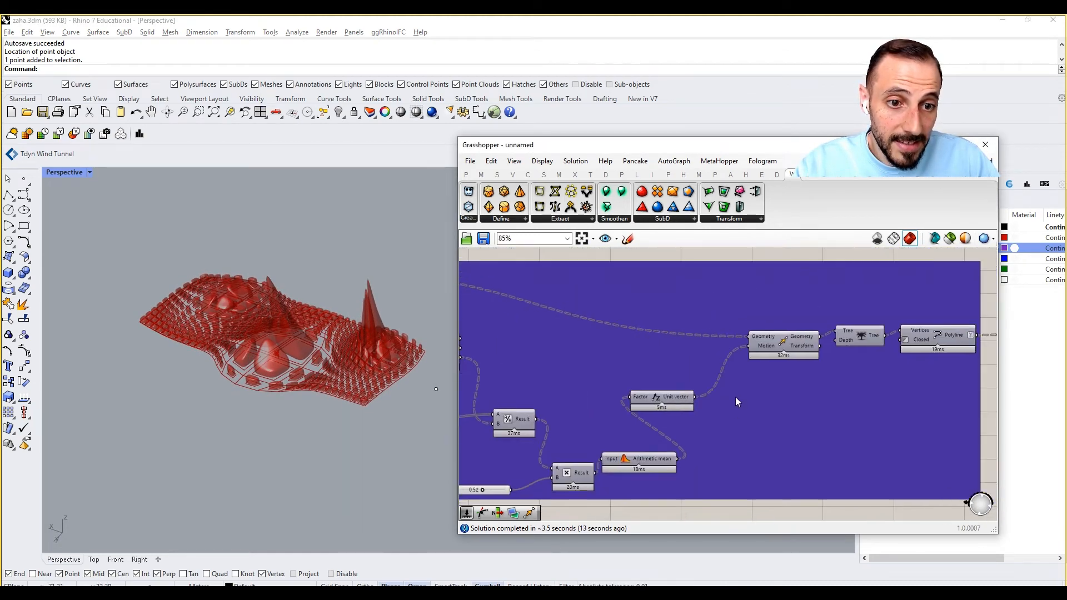
{"action": "scroll", "coordinate": [729, 387], "scroll_direction": "up", "scroll_amount": 2}
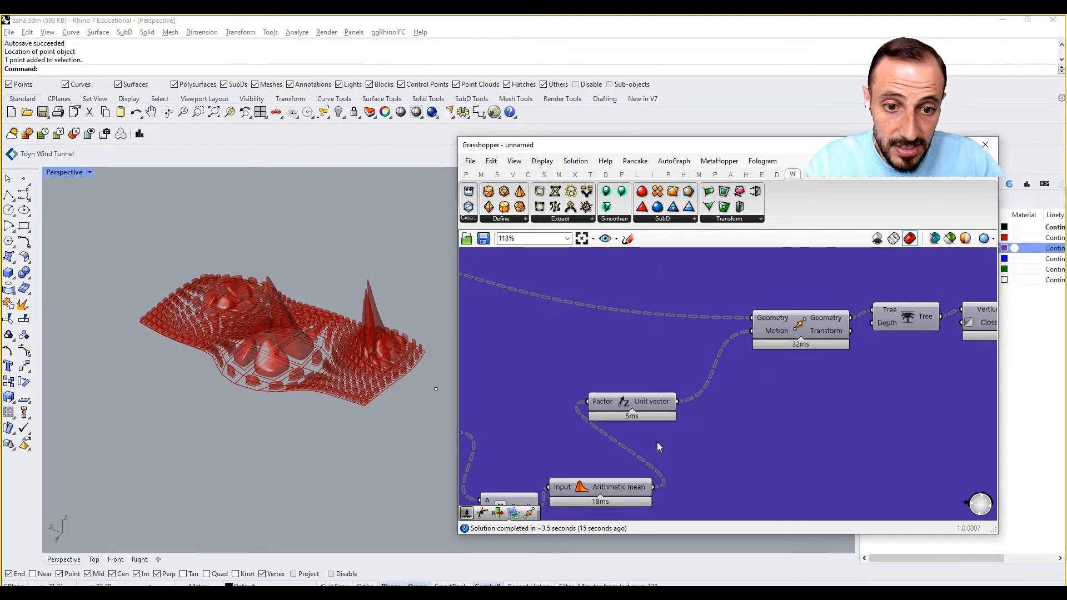
{"action": "right_click_drag", "start_coordinate": [629, 445], "coordinate": [722, 368]}
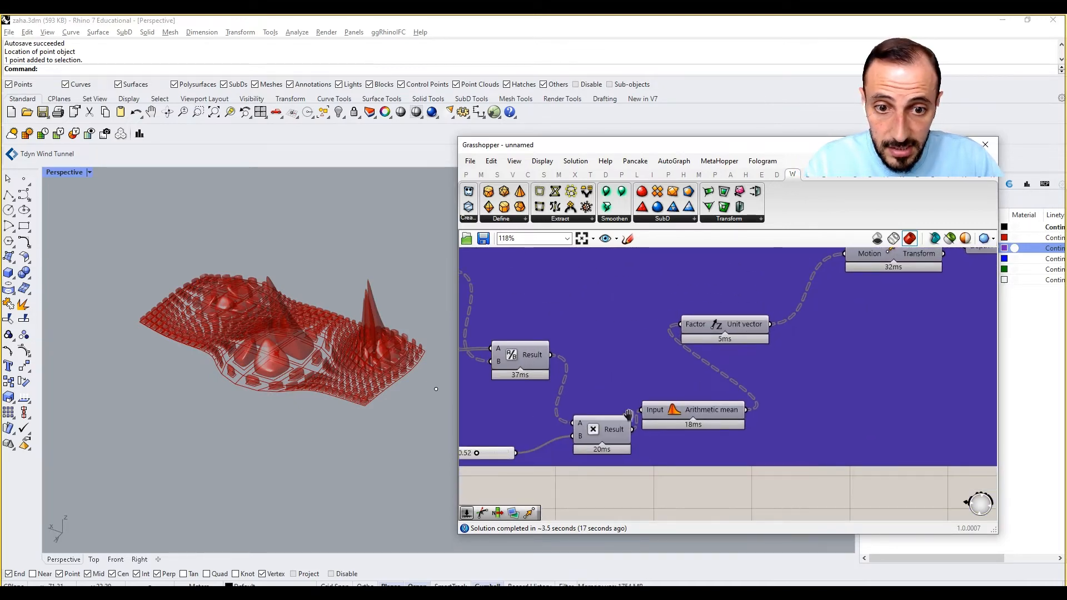
{"action": "right_click_drag", "start_coordinate": [629, 415], "coordinate": [701, 404]}
{"action": "scroll", "coordinate": [545, 445], "scroll_direction": "up", "scroll_amount": 4}
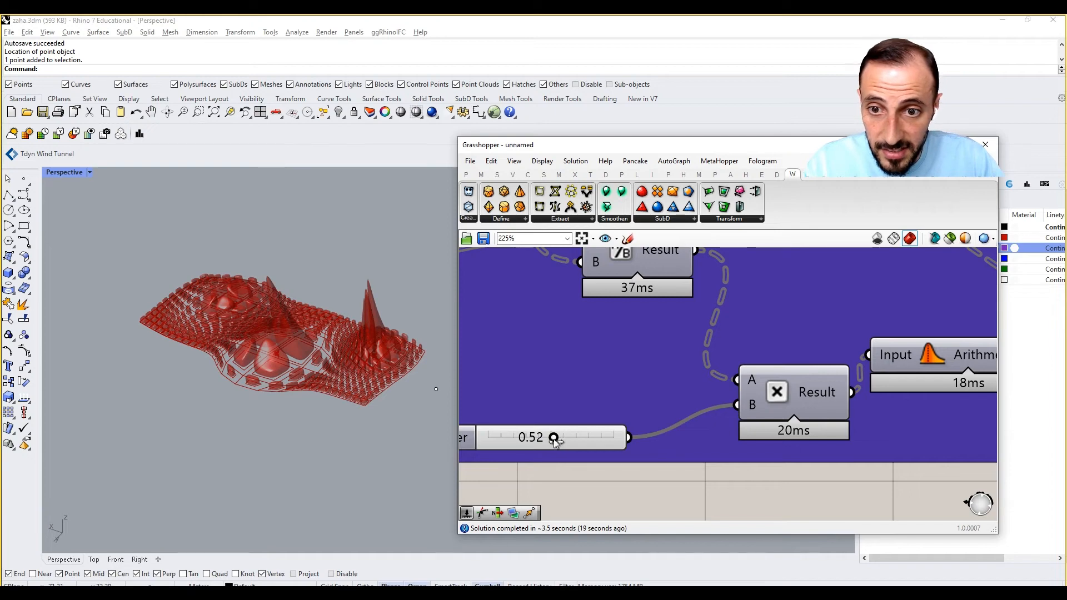
{"action": "scroll", "coordinate": [654, 406], "scroll_direction": "down", "scroll_amount": 10}
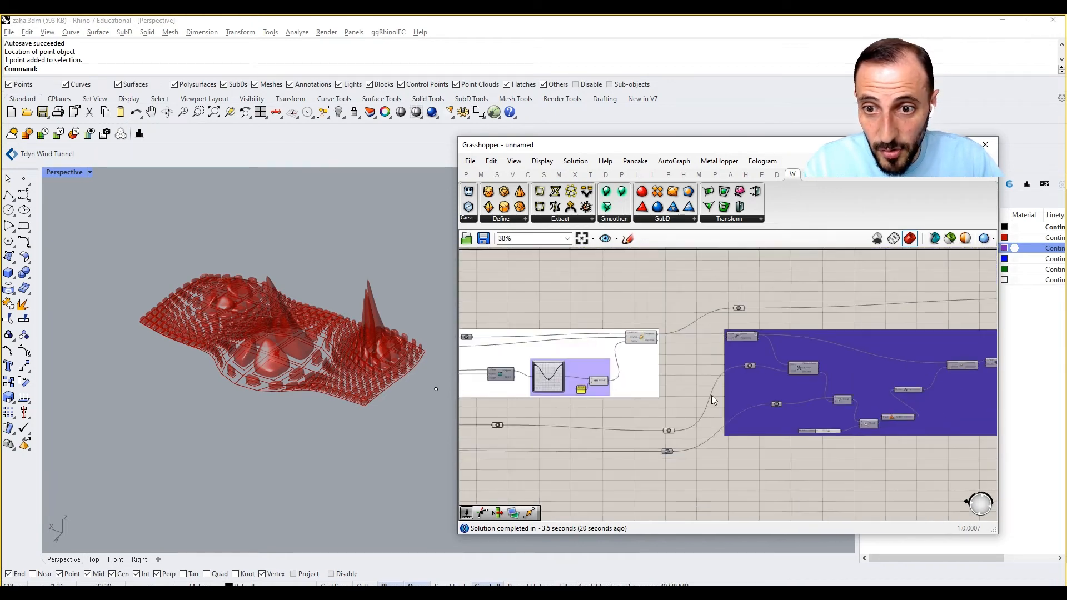
Try 651.2 as the first value of the Gene Pool feeding Division, and settle on 289.1.
{"action": "scroll", "coordinate": [699, 397], "scroll_direction": "up", "scroll_amount": 6}
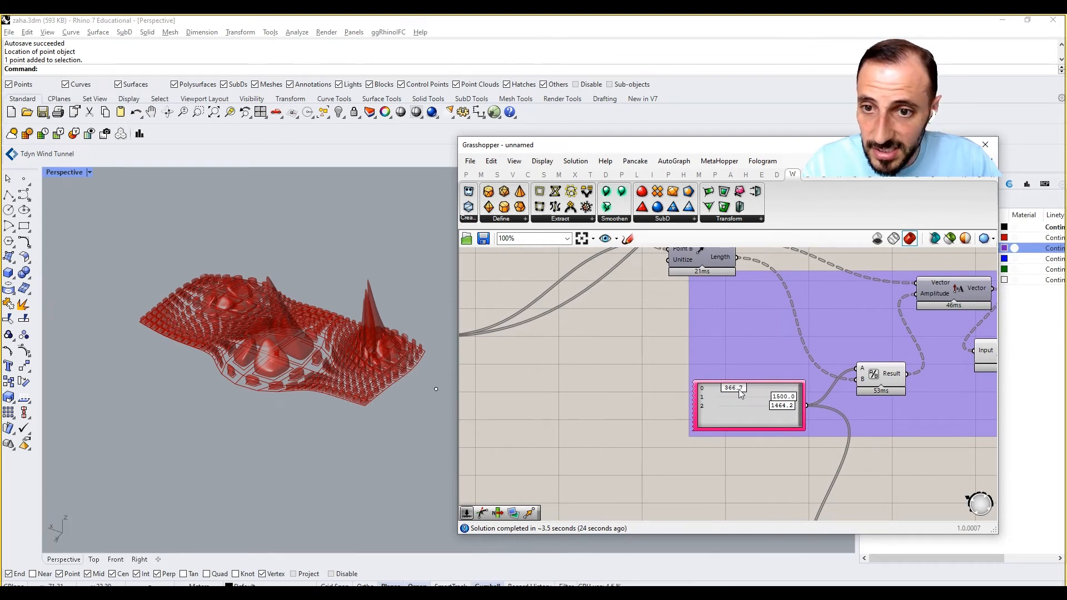
{"action": "left_click_drag", "start_coordinate": [739, 389], "coordinate": [748, 389]}
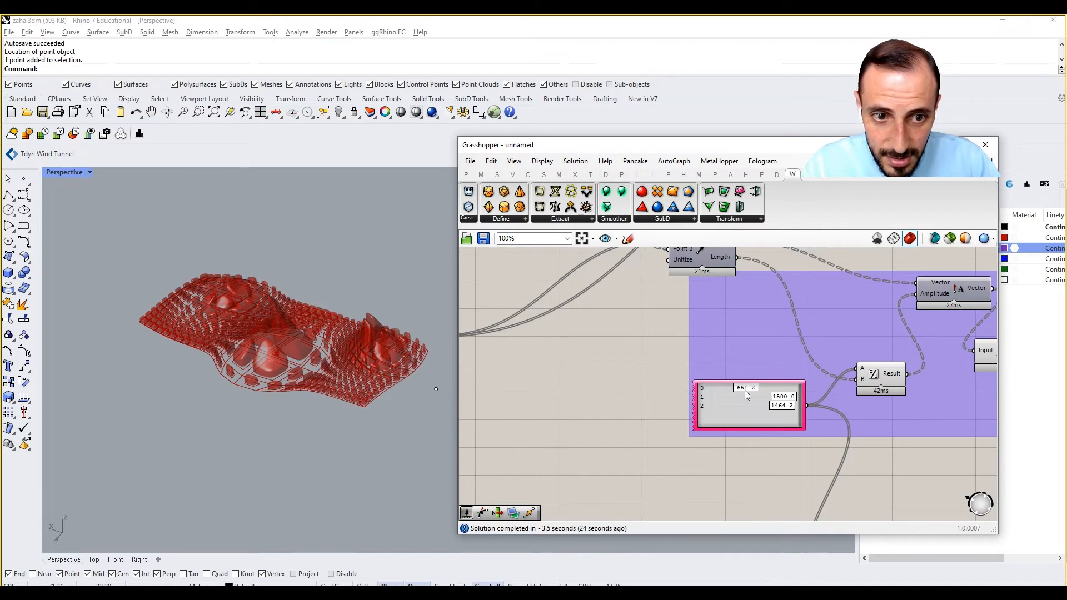
{"action": "left_click_drag", "start_coordinate": [747, 393], "coordinate": [732, 393]}
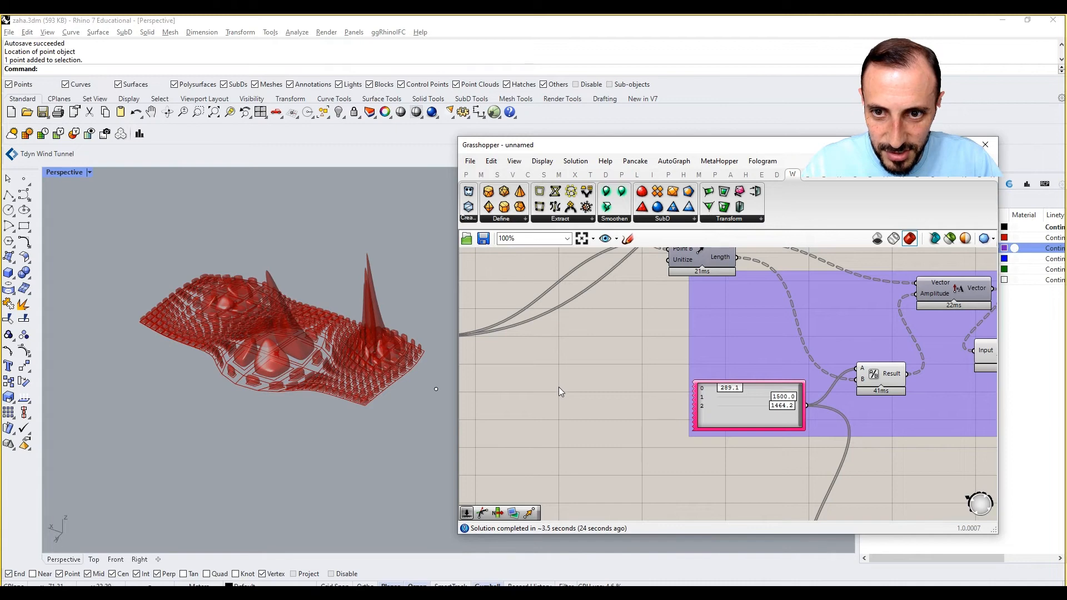
Inspect the mound around point 2 and set the third value of the Gene Pool feeding Division to 1500.0.
{"action": "scroll", "coordinate": [589, 389], "scroll_direction": "down", "scroll_amount": 4}
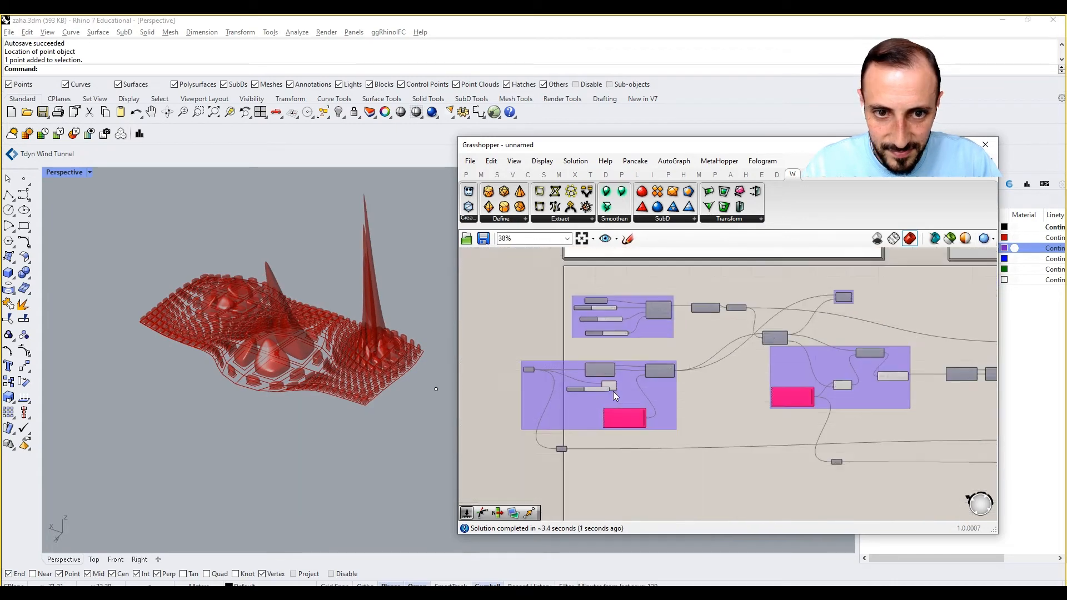
{"action": "scroll", "coordinate": [615, 408], "scroll_direction": "up", "scroll_amount": 6}
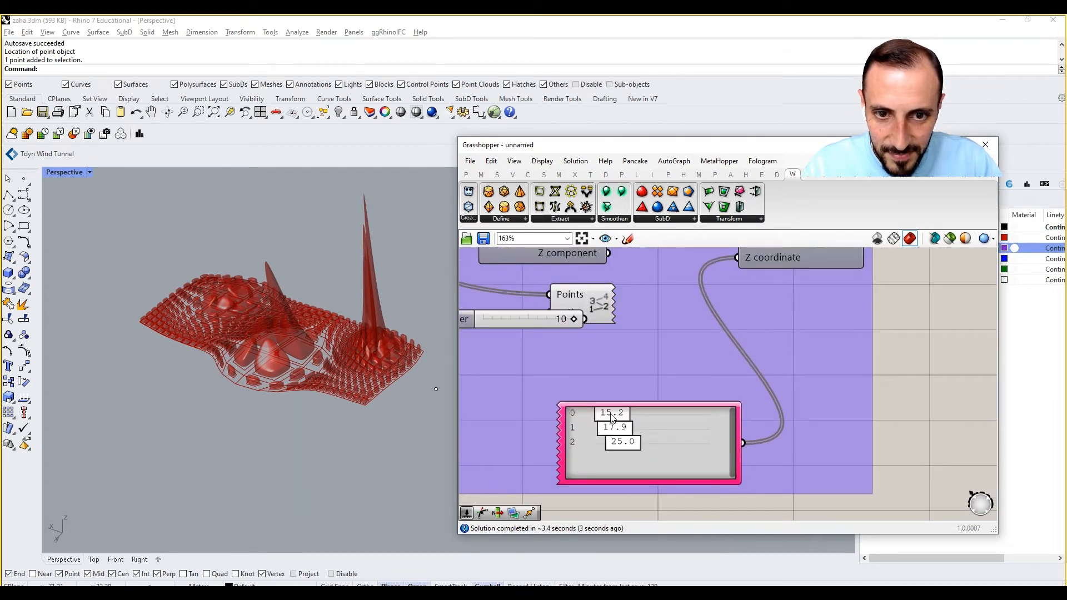
{"action": "scroll", "coordinate": [614, 418], "scroll_direction": "up", "scroll_amount": 1}
{"action": "scroll", "coordinate": [242, 315], "scroll_direction": "up", "scroll_amount": 5}
{"action": "right_click_drag", "start_coordinate": [242, 315], "coordinate": [244, 348]}
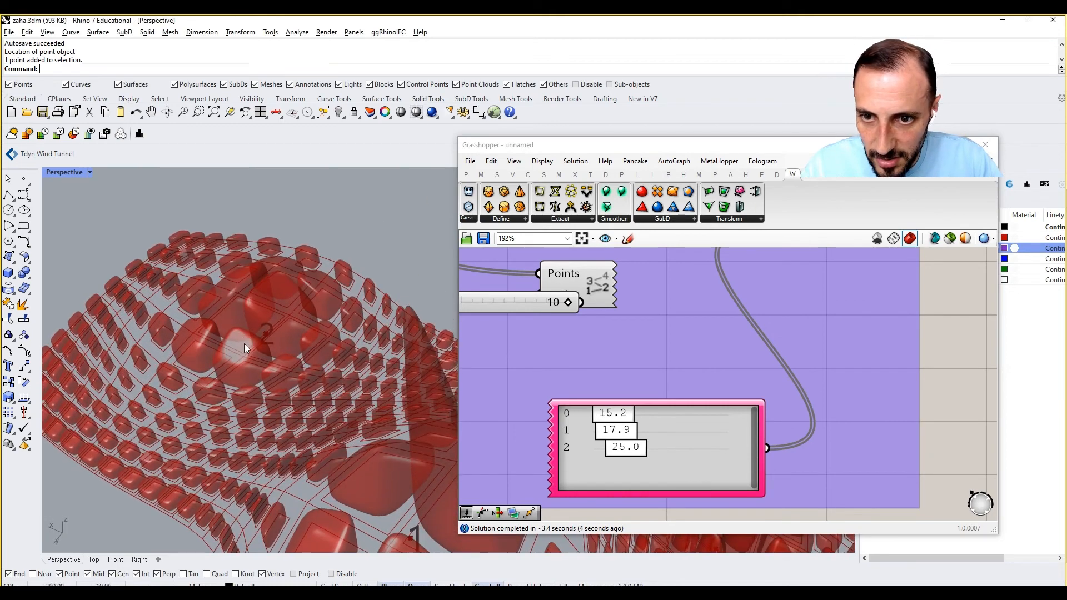
{"action": "scroll", "coordinate": [618, 445], "scroll_direction": "down", "scroll_amount": 5}
{"action": "right_click_drag", "start_coordinate": [614, 449], "coordinate": [769, 356]}
{"action": "scroll", "coordinate": [751, 344], "scroll_direction": "up", "scroll_amount": 2}
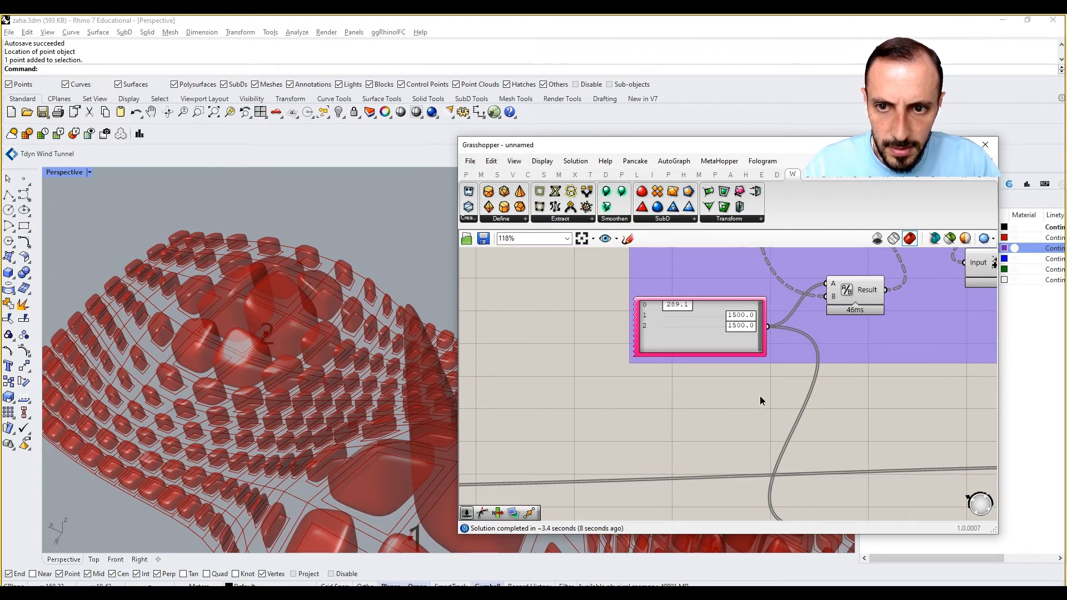
{"action": "scroll", "coordinate": [736, 395], "scroll_direction": "down", "scroll_amount": 1}
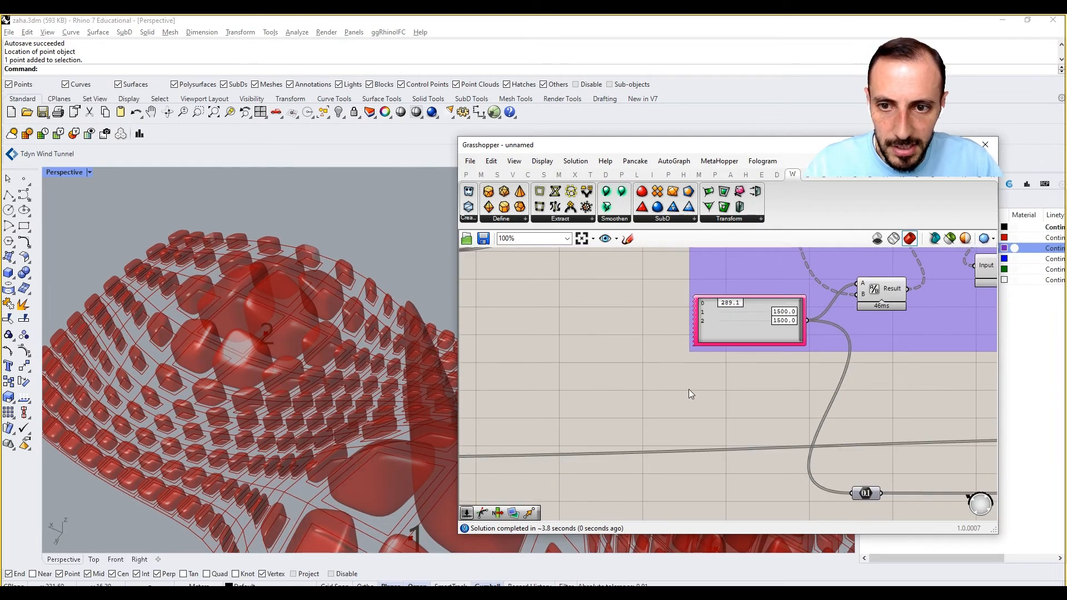
{"action": "right_click_drag", "start_coordinate": [670, 376], "coordinate": [716, 375]}
{"action": "scroll", "coordinate": [717, 375], "scroll_direction": "down", "scroll_amount": 1}
{"action": "scroll", "coordinate": [717, 374], "scroll_direction": "down", "scroll_amount": 2}
{"action": "right_click_drag", "start_coordinate": [584, 353], "coordinate": [703, 355]}
{"action": "right_click_drag", "start_coordinate": [892, 366], "coordinate": [637, 363]}
{"action": "scroll", "coordinate": [637, 363], "scroll_direction": "down", "scroll_amount": 5}
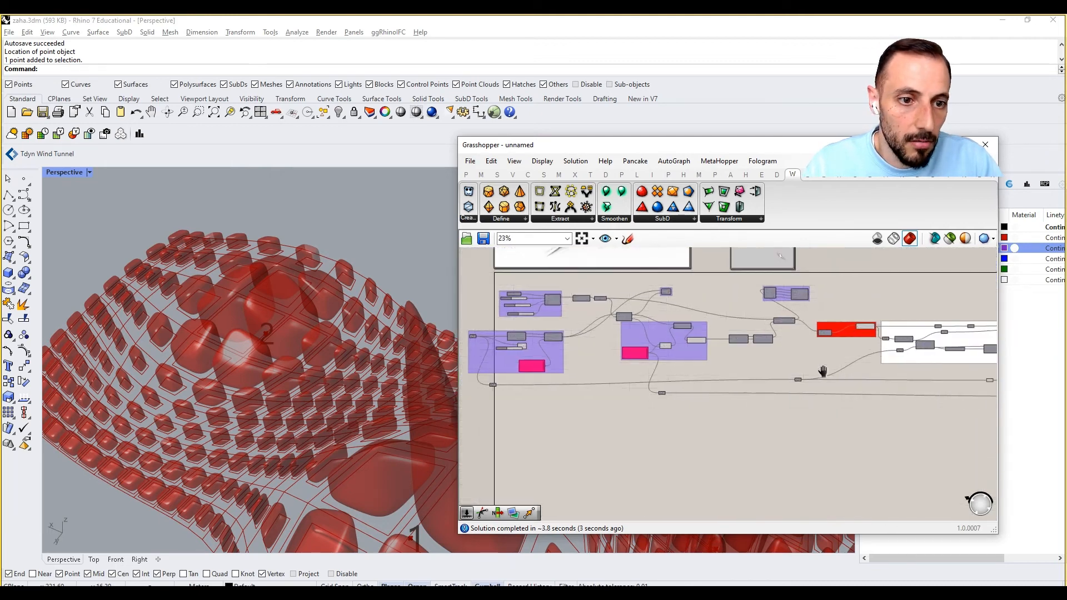
Add a Multiplication component after Average in the group driving the Move, and feed the arithmetic mean into its A input.
{"action": "right_click_drag", "start_coordinate": [822, 372], "coordinate": [666, 361]}
{"action": "right_click_drag", "start_coordinate": [894, 353], "coordinate": [711, 350]}
{"action": "right_click_drag", "start_coordinate": [901, 363], "coordinate": [692, 360]}
{"action": "right_click_drag", "start_coordinate": [852, 342], "coordinate": [691, 356]}
{"action": "right_click_drag", "start_coordinate": [604, 355], "coordinate": [778, 356]}
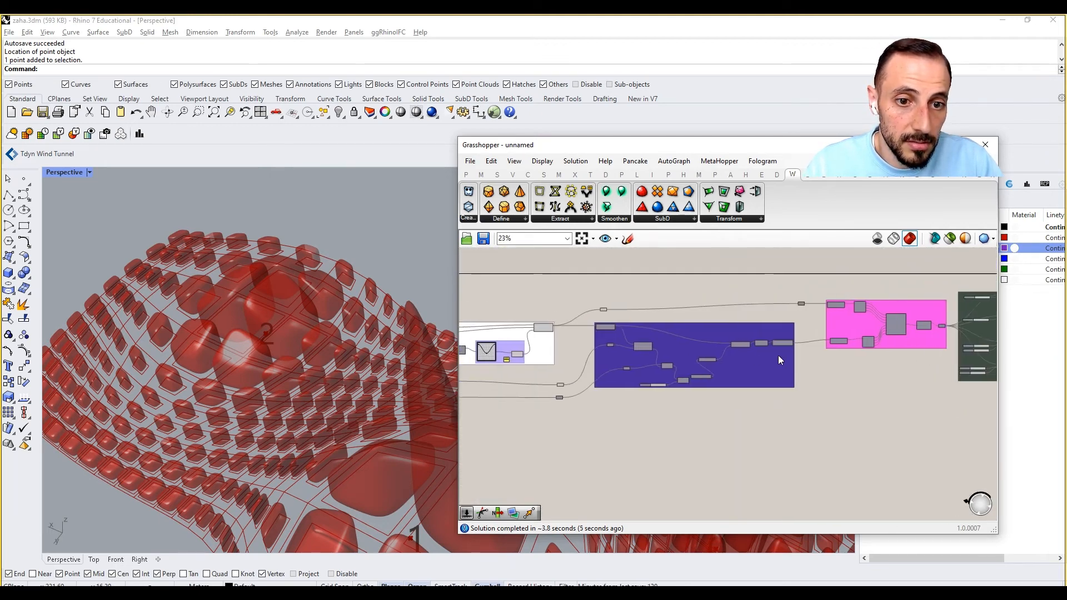
{"action": "scroll", "coordinate": [728, 362], "scroll_direction": "up", "scroll_amount": 7}
{"action": "scroll", "coordinate": [717, 372], "scroll_direction": "up", "scroll_amount": 3}
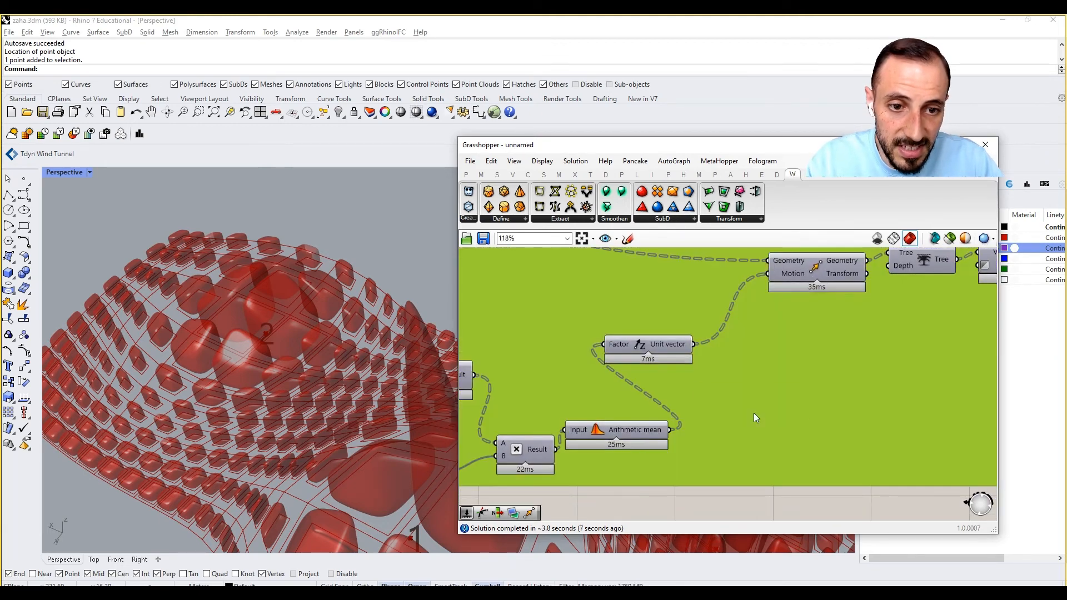
{"action": "double_click", "coordinate": [754, 413]}
{"action": "type", "text": "multi"}
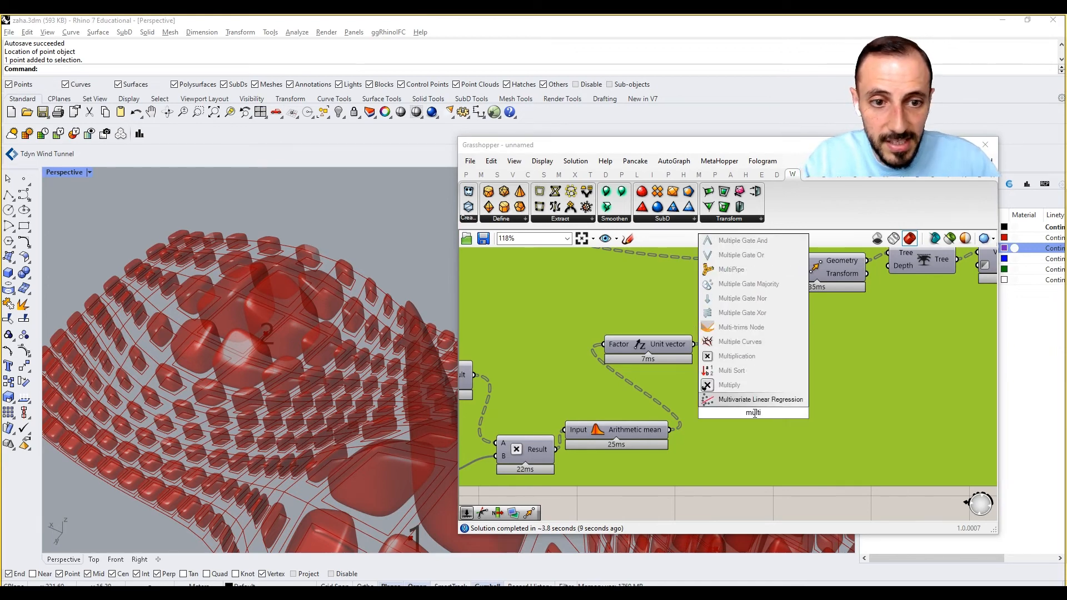
{"action": "left_click", "coordinate": [738, 357]}
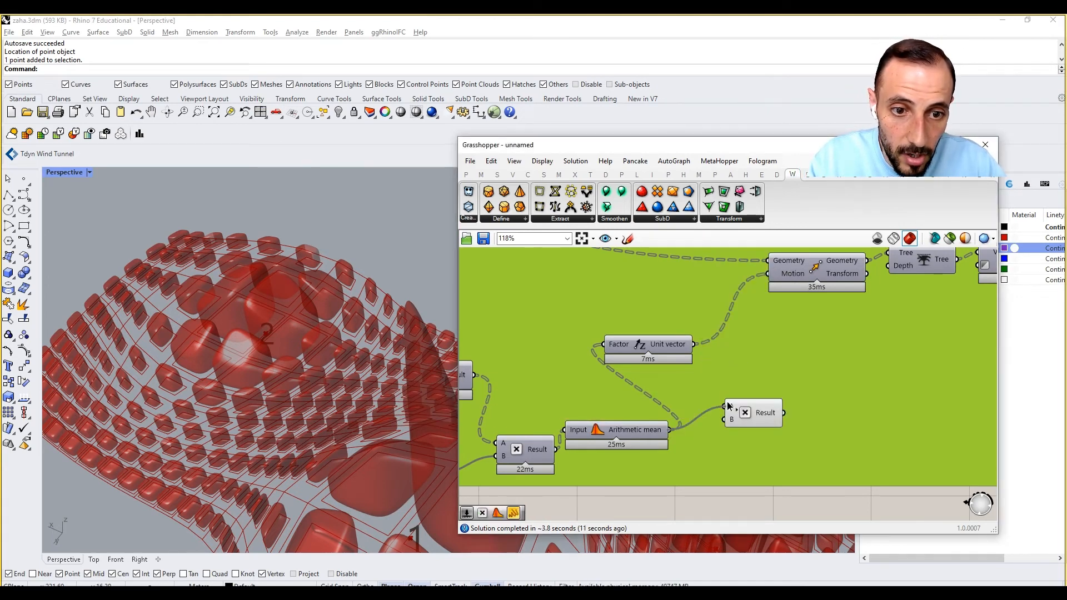
{"action": "left_click_drag", "start_coordinate": [728, 405], "coordinate": [728, 406]}
Multiply the mean by a new 1.50 number slider on input B, and wire the Result into Unit Z's Factor.
{"action": "double_click", "coordinate": [712, 448]}
{"action": "type", "text": "1.5"}
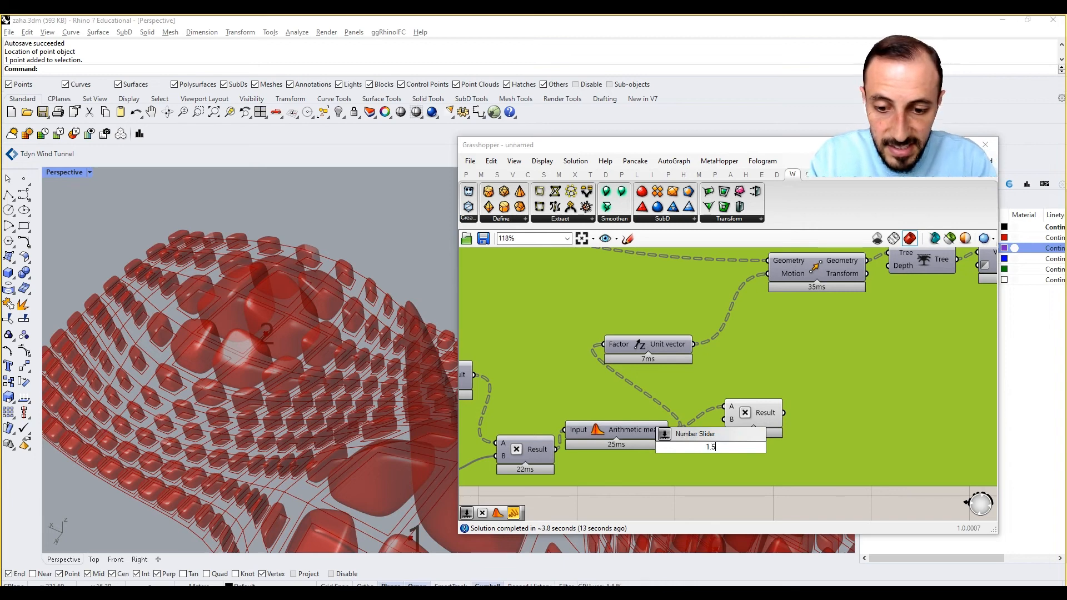
{"action": "key", "text": "Return"}
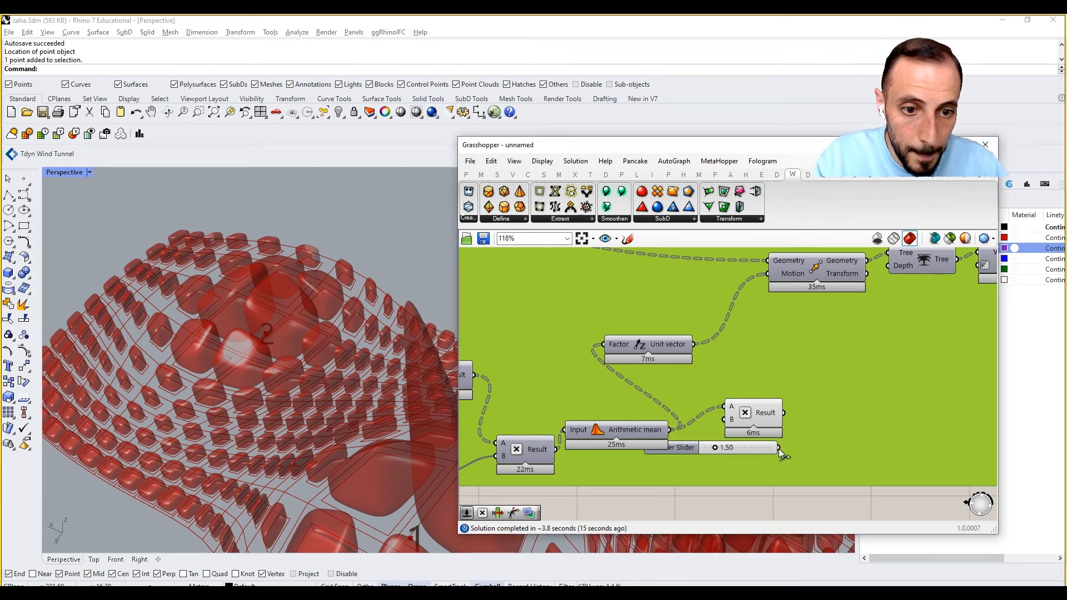
{"action": "left_click_drag", "start_coordinate": [723, 421], "coordinate": [769, 456]}
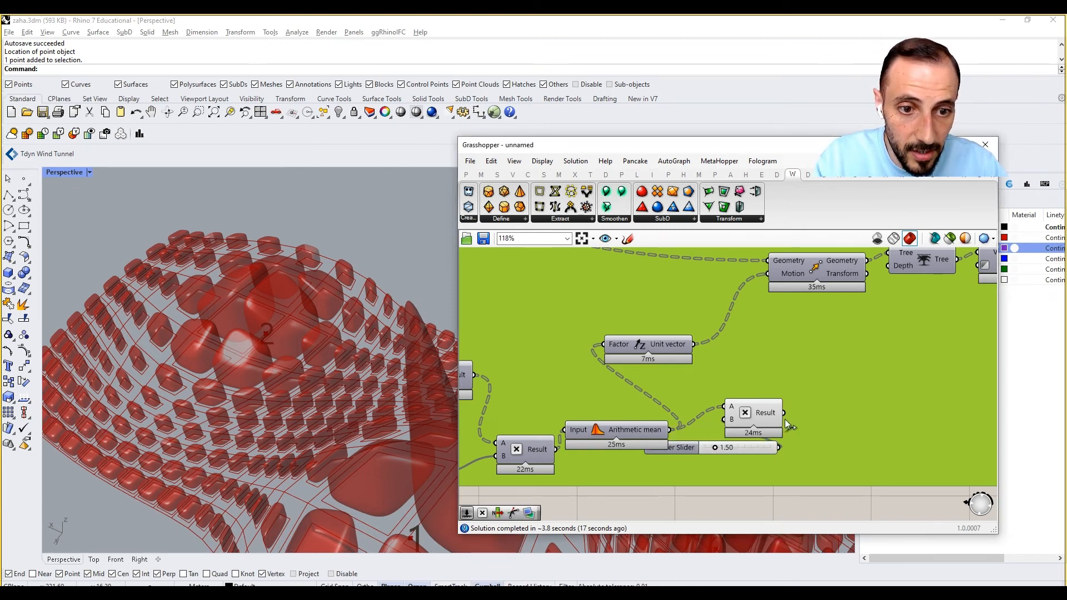
{"action": "left_click_drag", "start_coordinate": [785, 414], "coordinate": [602, 348]}
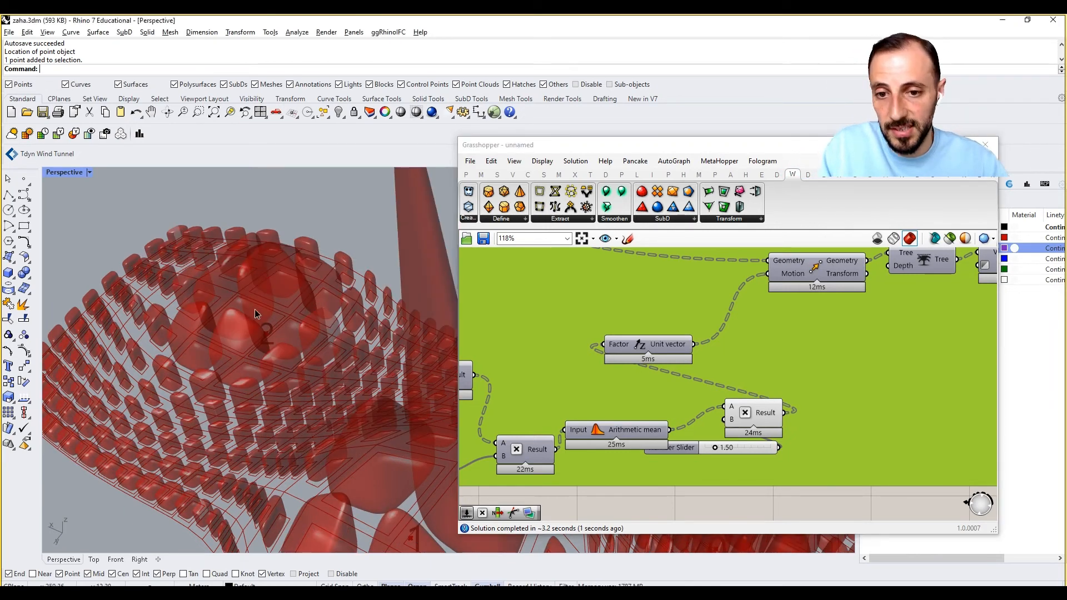
Inspect the amplified boxes and spikes from several distances, checking the Gene Pool feeding Division against the area around point 0.
{"action": "scroll", "coordinate": [254, 315], "scroll_direction": "down", "scroll_amount": 8}
{"action": "right_click_drag", "start_coordinate": [229, 306], "coordinate": [291, 298]}
{"action": "scroll", "coordinate": [285, 288], "scroll_direction": "down", "scroll_amount": 4}
{"action": "scroll", "coordinate": [281, 278], "scroll_direction": "up", "scroll_amount": 5}
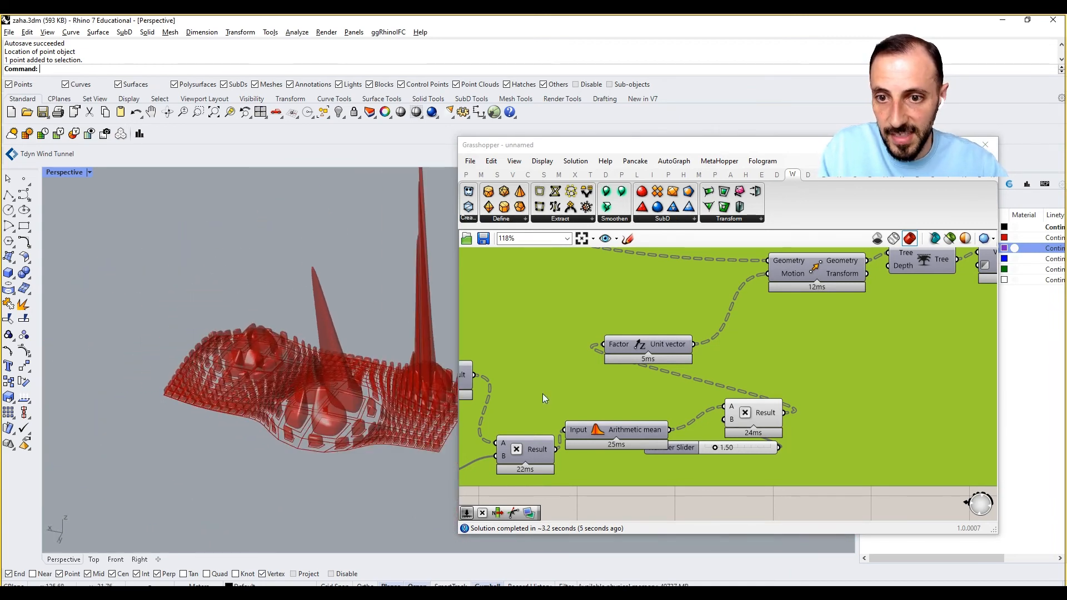
{"action": "right_click_drag", "start_coordinate": [712, 376], "coordinate": [823, 364]}
{"action": "scroll", "coordinate": [823, 365], "scroll_direction": "down", "scroll_amount": 5}
{"action": "right_click_drag", "start_coordinate": [661, 383], "coordinate": [785, 376]}
{"action": "right_click_drag", "start_coordinate": [563, 354], "coordinate": [973, 359]}
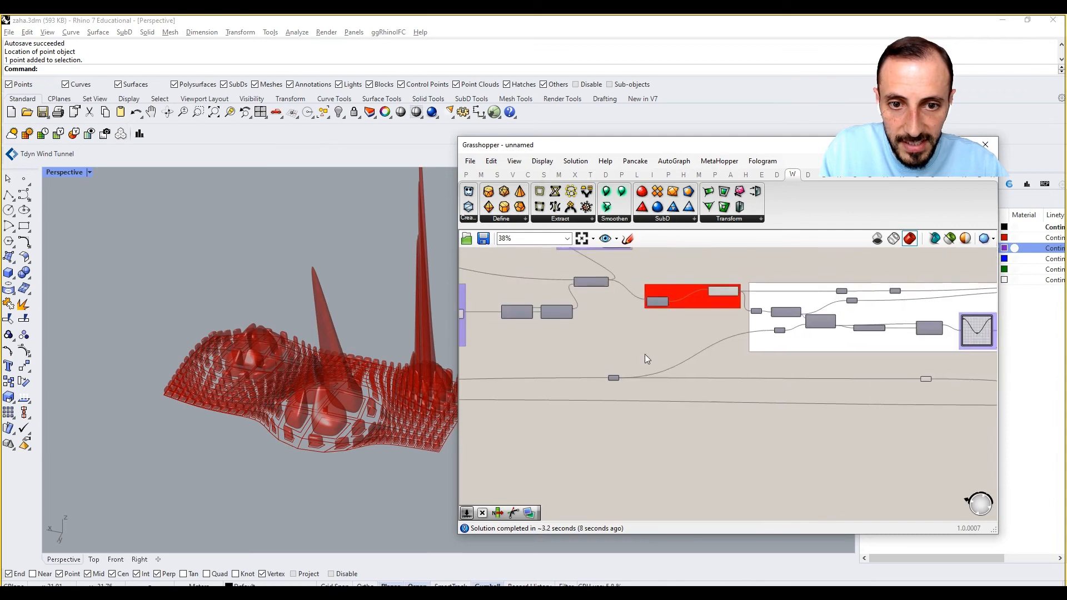
{"action": "right_click_drag", "start_coordinate": [645, 354], "coordinate": [792, 375]}
{"action": "scroll", "coordinate": [595, 360], "scroll_direction": "up", "scroll_amount": 6}
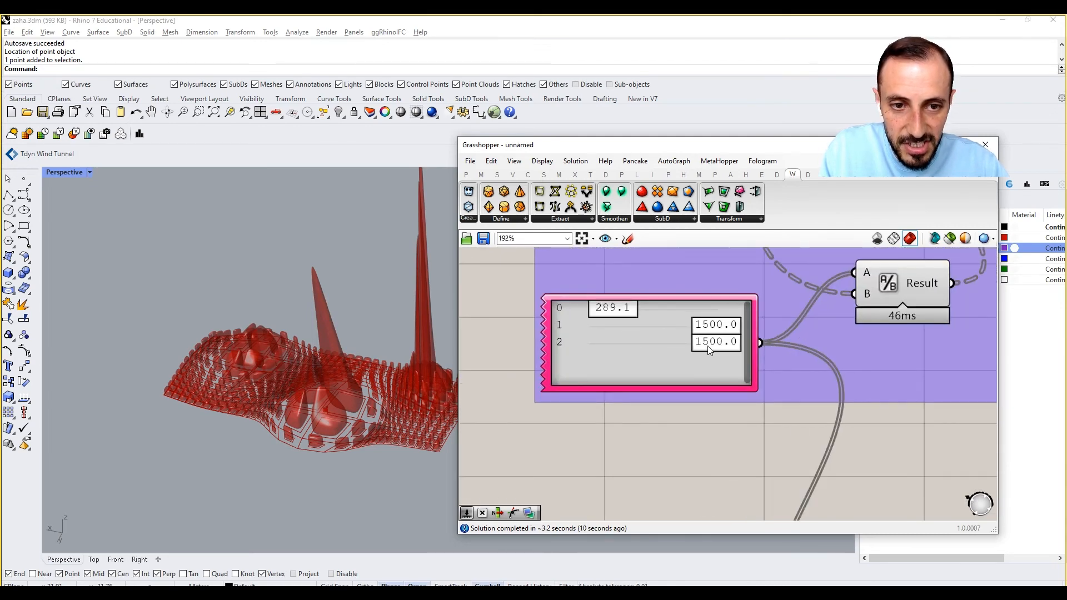
{"action": "right_click_drag", "start_coordinate": [407, 367], "coordinate": [328, 384]}
{"action": "scroll", "coordinate": [423, 398], "scroll_direction": "up", "scroll_amount": 5}
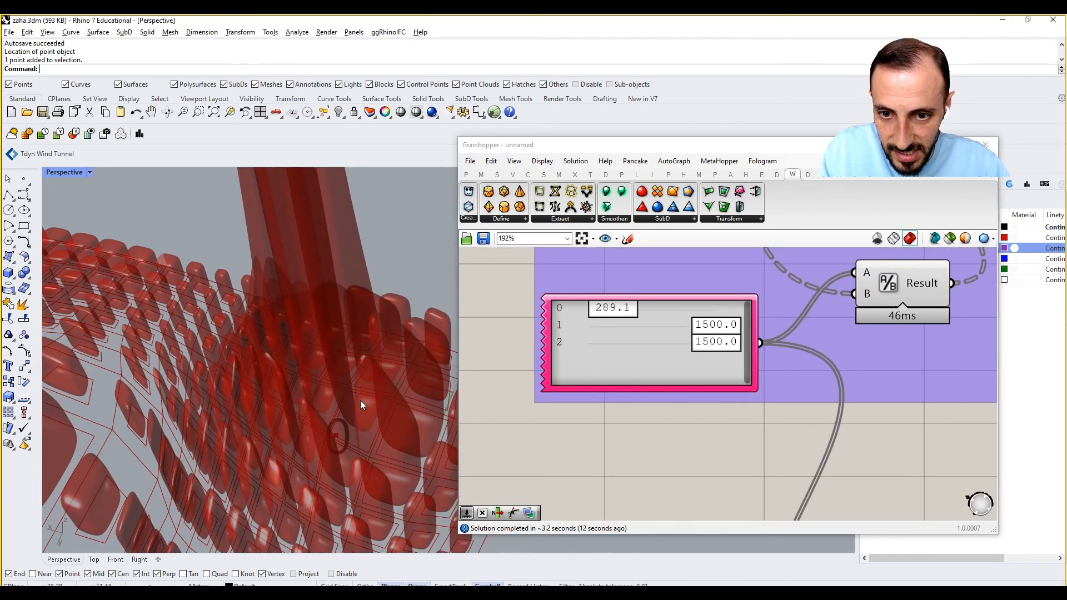
Examine the Gene Pool feeding the attractor points' Z coordinate and compare it with the overall spiked surface.
{"action": "right_click_drag", "start_coordinate": [655, 394], "coordinate": [785, 385]}
{"action": "scroll", "coordinate": [786, 385], "scroll_direction": "down", "scroll_amount": 2}
{"action": "scroll", "coordinate": [785, 385], "scroll_direction": "down", "scroll_amount": 10}
{"action": "scroll", "coordinate": [604, 375], "scroll_direction": "up", "scroll_amount": 6}
{"action": "scroll", "coordinate": [751, 411], "scroll_direction": "up", "scroll_amount": 6}
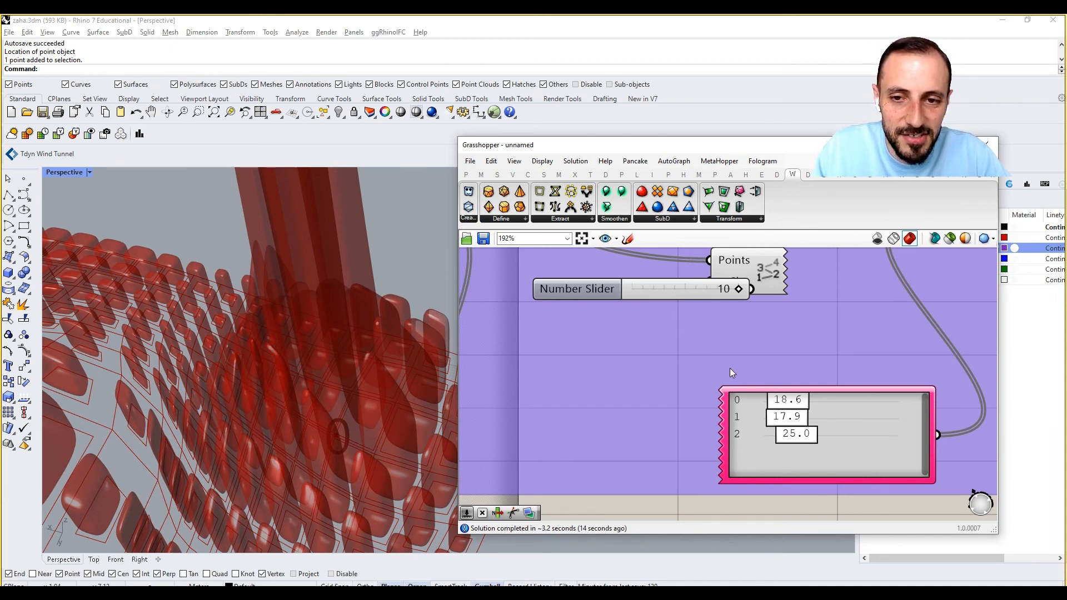
{"action": "scroll", "coordinate": [726, 370], "scroll_direction": "down", "scroll_amount": 3}
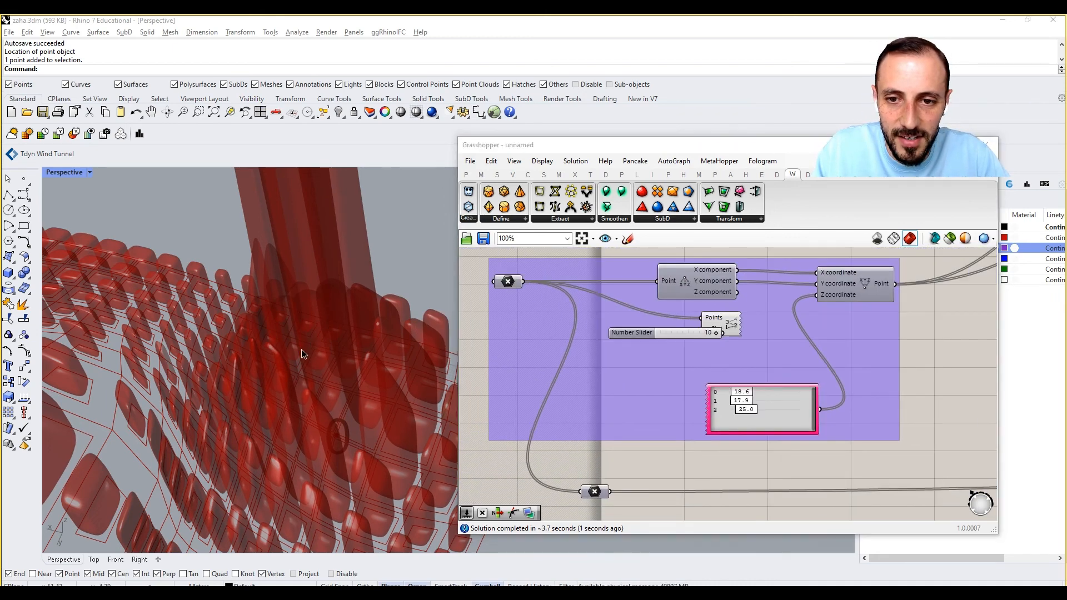
{"action": "scroll", "coordinate": [302, 353], "scroll_direction": "down", "scroll_amount": 10}
{"action": "right_click_drag", "start_coordinate": [330, 384], "coordinate": [261, 403], "text": "shift"}
{"action": "scroll", "coordinate": [260, 401], "scroll_direction": "down", "scroll_amount": 4}
{"action": "right_click_drag", "start_coordinate": [216, 268], "coordinate": [237, 320], "text": "shift"}
{"action": "scroll", "coordinate": [753, 419], "scroll_direction": "up", "scroll_amount": 3}
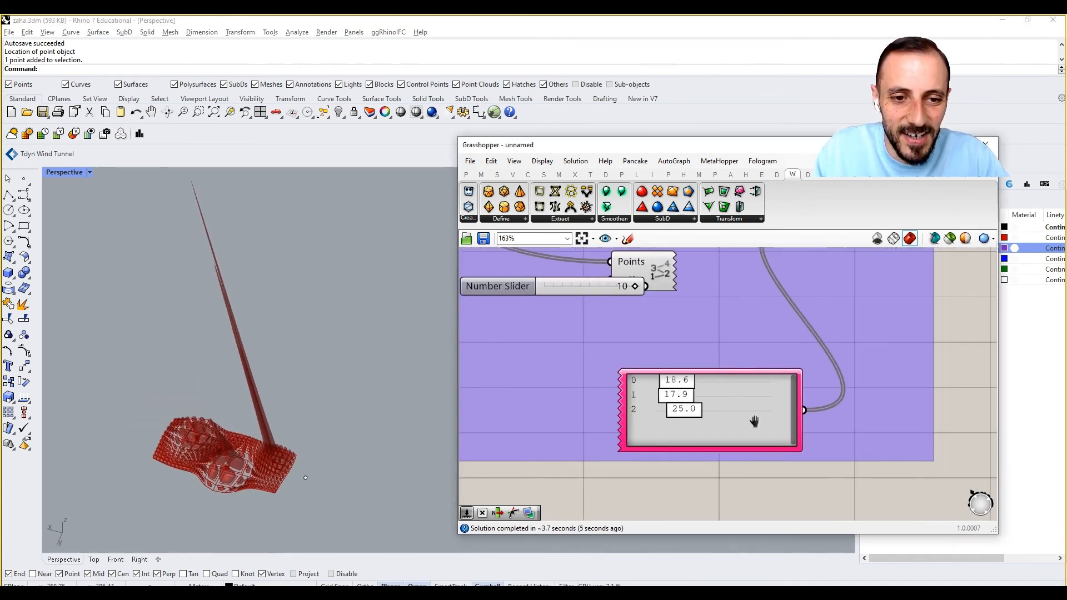
Revisit the group driving the Move, hide the Grasshopper window and inspect the boxes close up in the Perspective view.
{"action": "scroll", "coordinate": [754, 421], "scroll_direction": "down", "scroll_amount": 10}
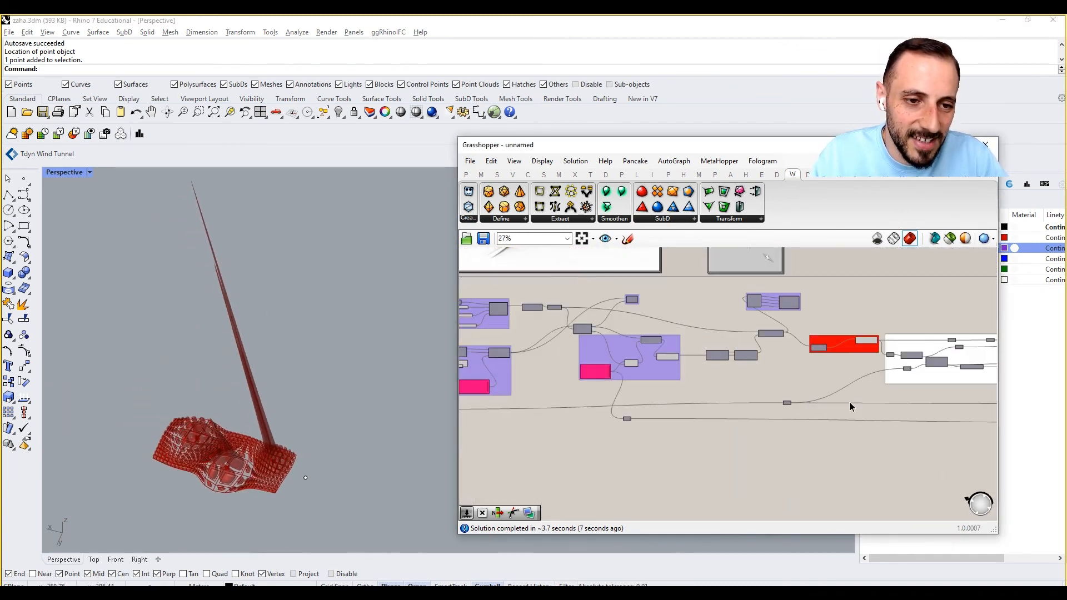
{"action": "right_click_drag", "start_coordinate": [850, 407], "coordinate": [688, 412]}
{"action": "right_click_drag", "start_coordinate": [839, 373], "coordinate": [687, 393]}
{"action": "right_click_drag", "start_coordinate": [927, 404], "coordinate": [708, 410]}
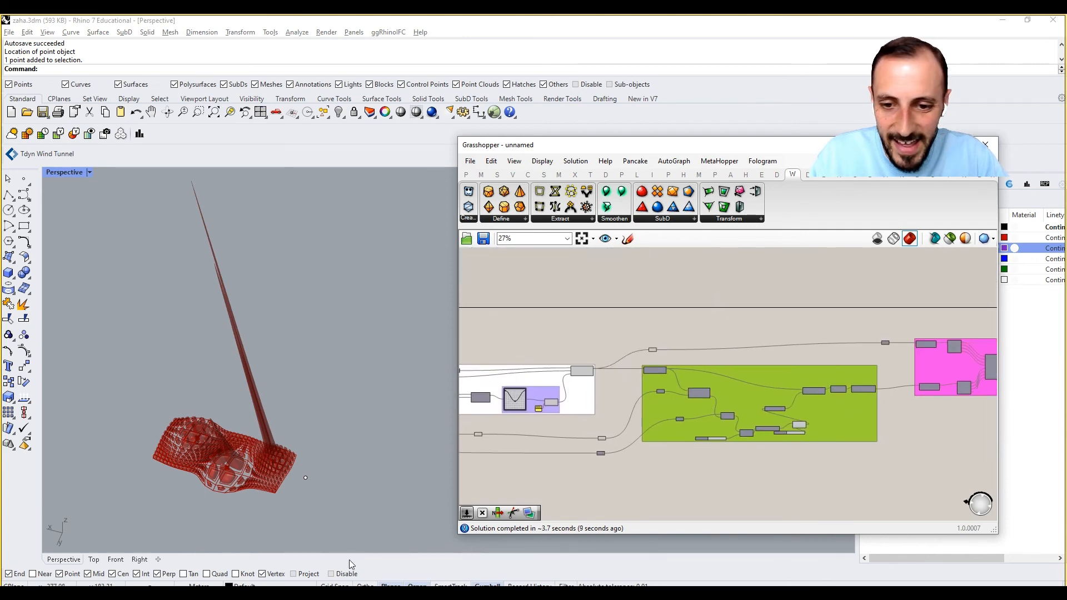
{"action": "left_click", "coordinate": [352, 592]}
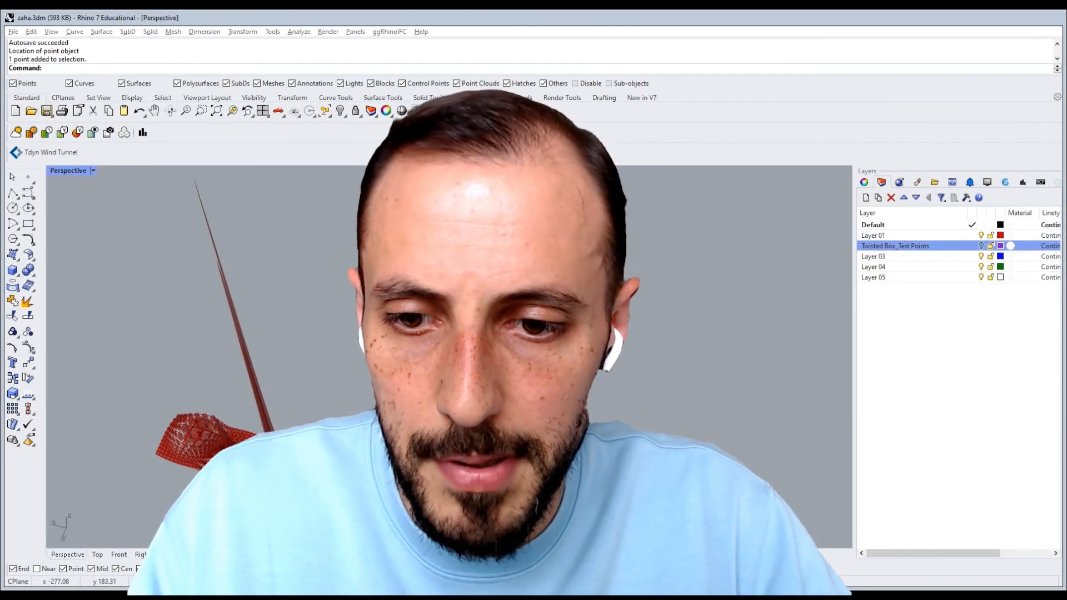
{"action": "right_click_drag", "start_coordinate": [245, 411], "coordinate": [194, 332]}
{"action": "scroll", "coordinate": [243, 399], "scroll_direction": "up", "scroll_amount": 4}
{"action": "scroll", "coordinate": [208, 358], "scroll_direction": "up", "scroll_amount": 3}
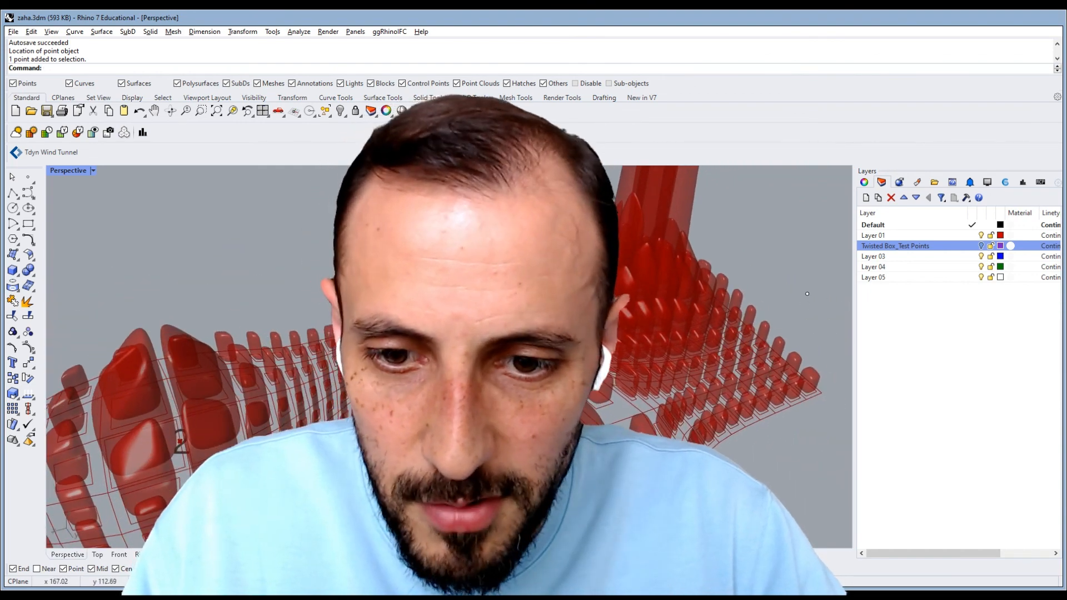